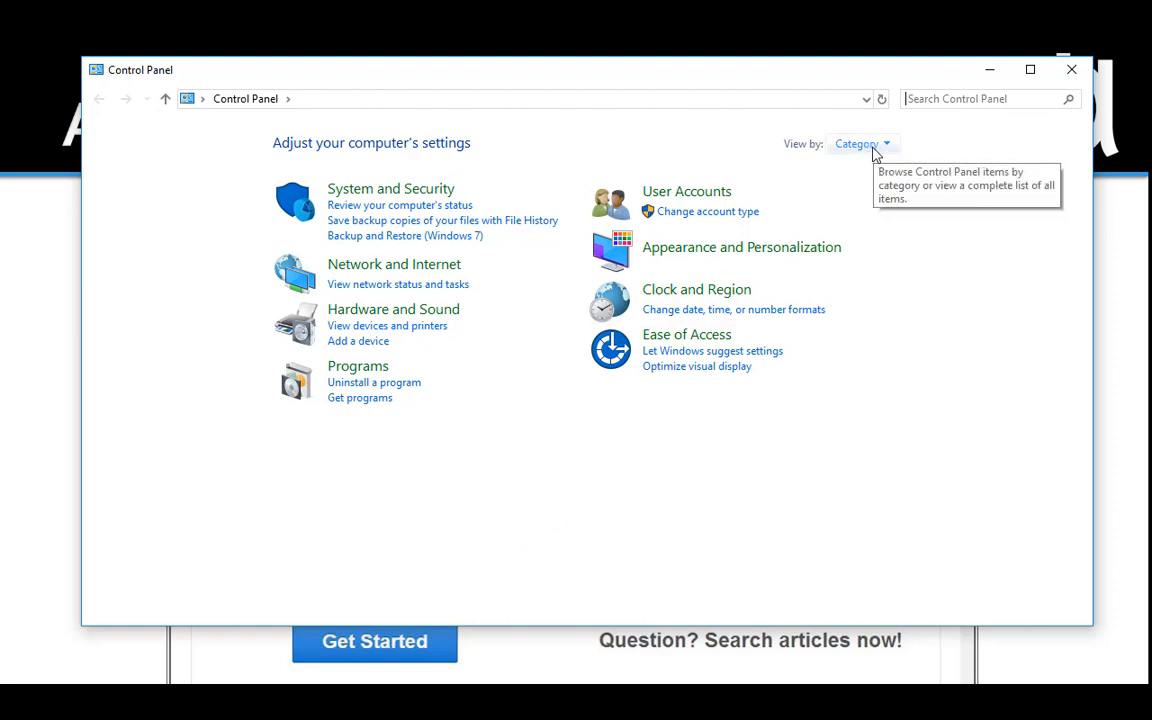
# Show all Control Panel items as large icons and open ODBC Data Sources (32-bit) from Administrative Tools
pyautogui.click(878, 148)
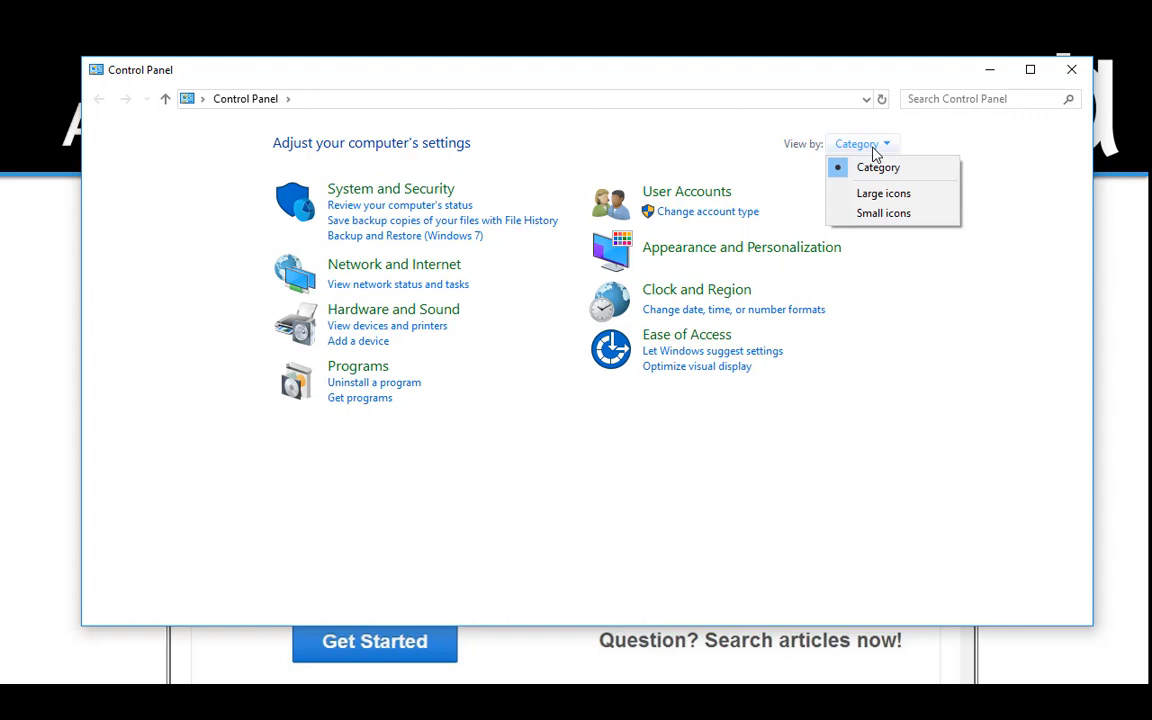
pyautogui.click(903, 196)
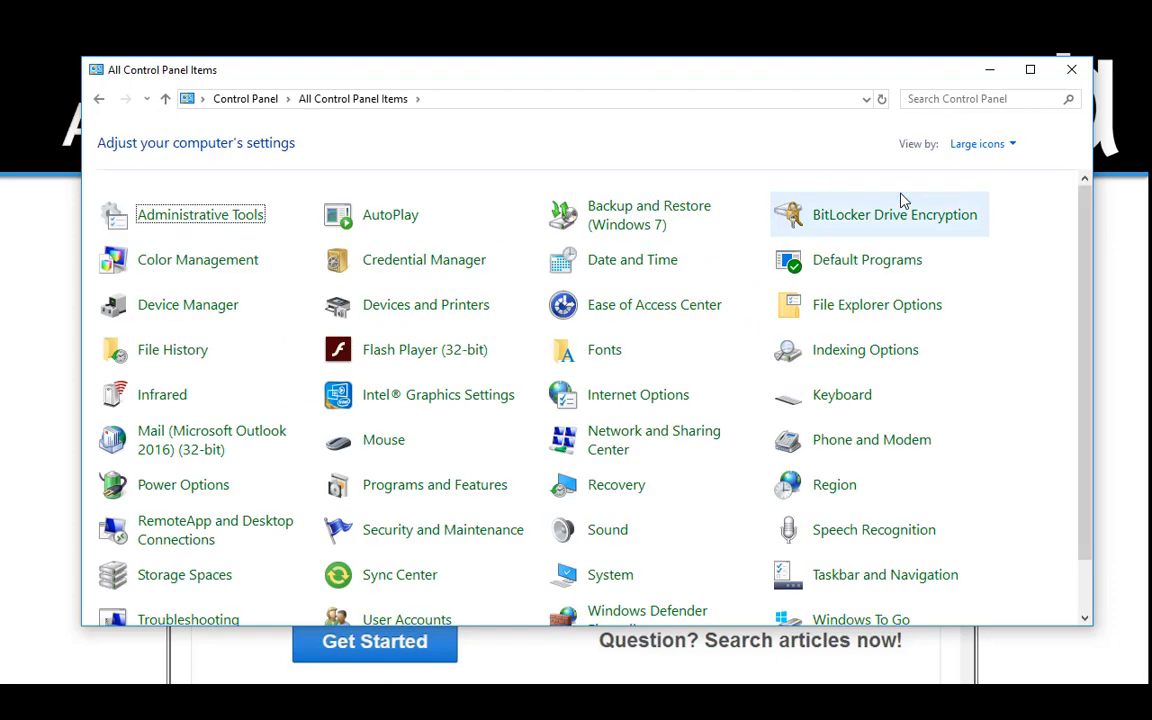
pyautogui.click(197, 220)
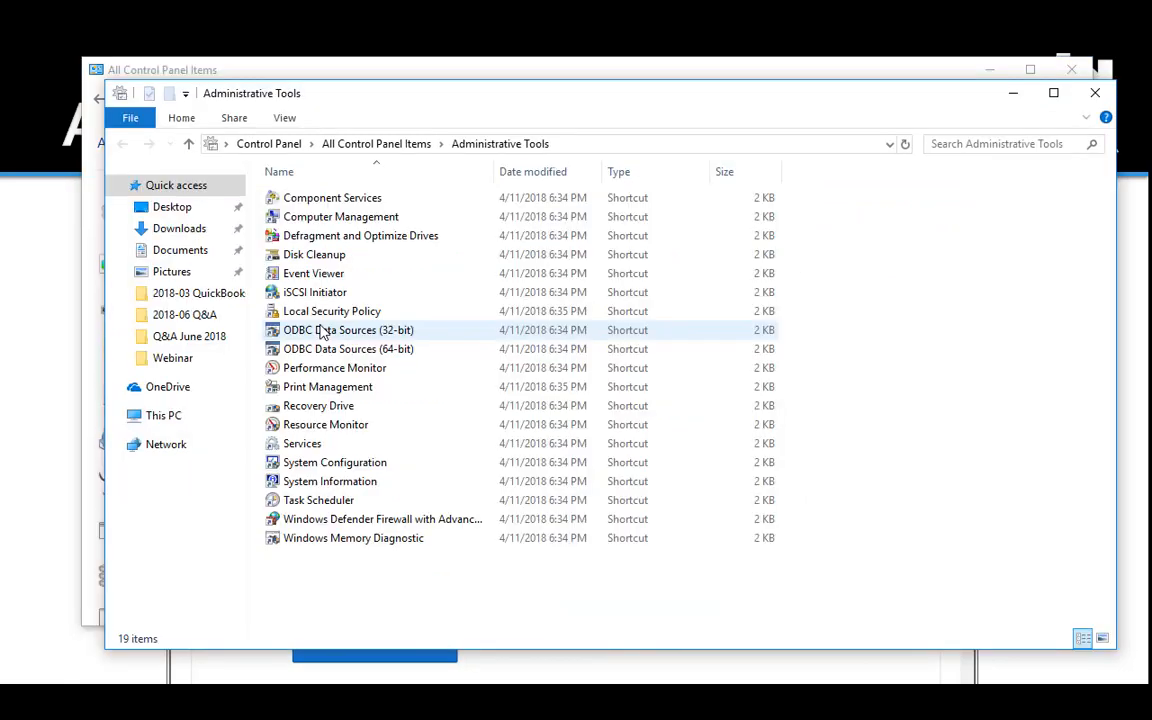
pyautogui.click(307, 334)
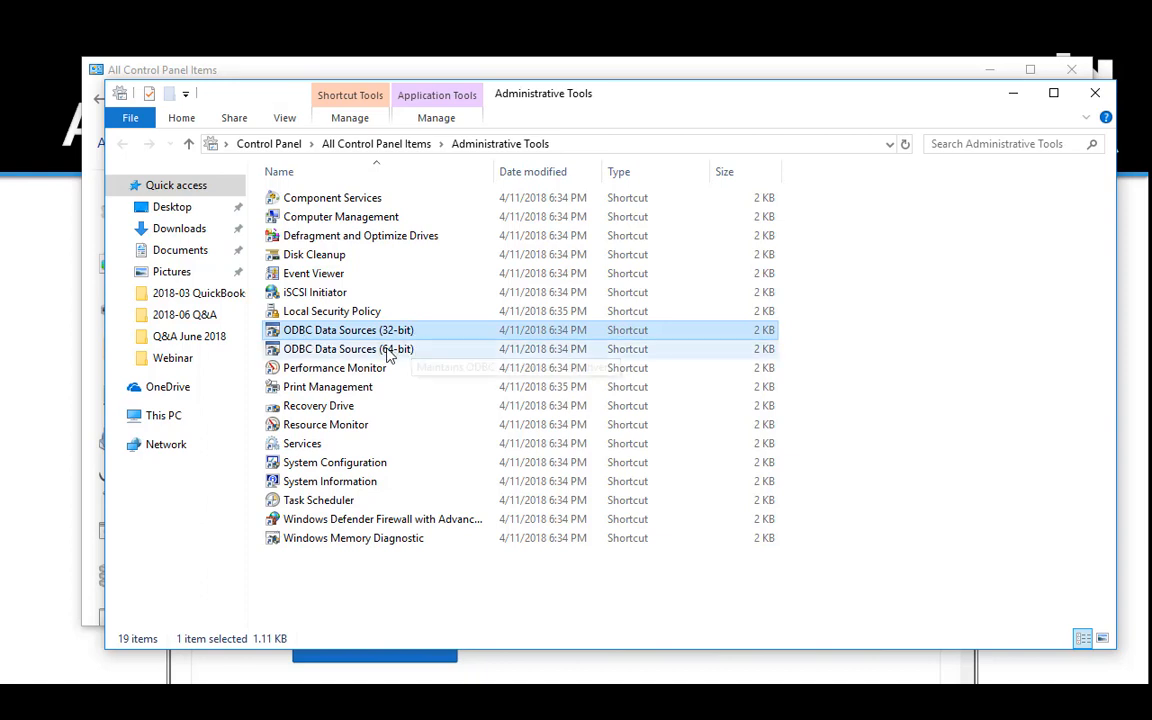
pyautogui.rightClick(309, 334)
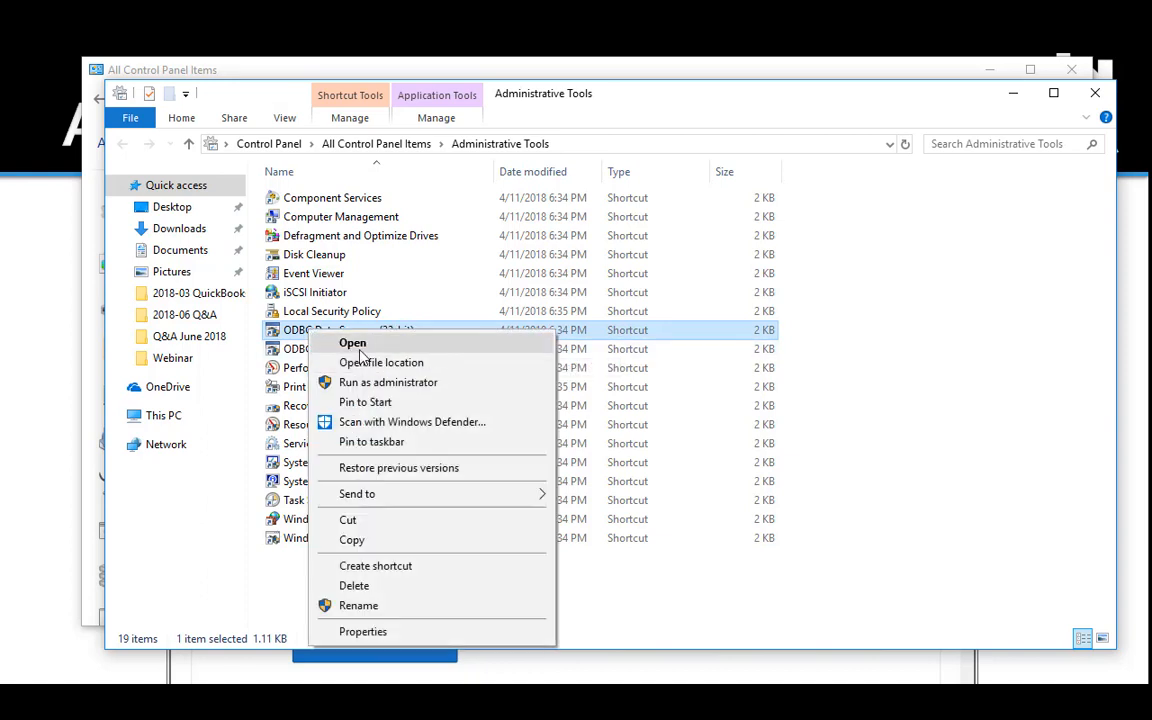
pyautogui.click(352, 342)
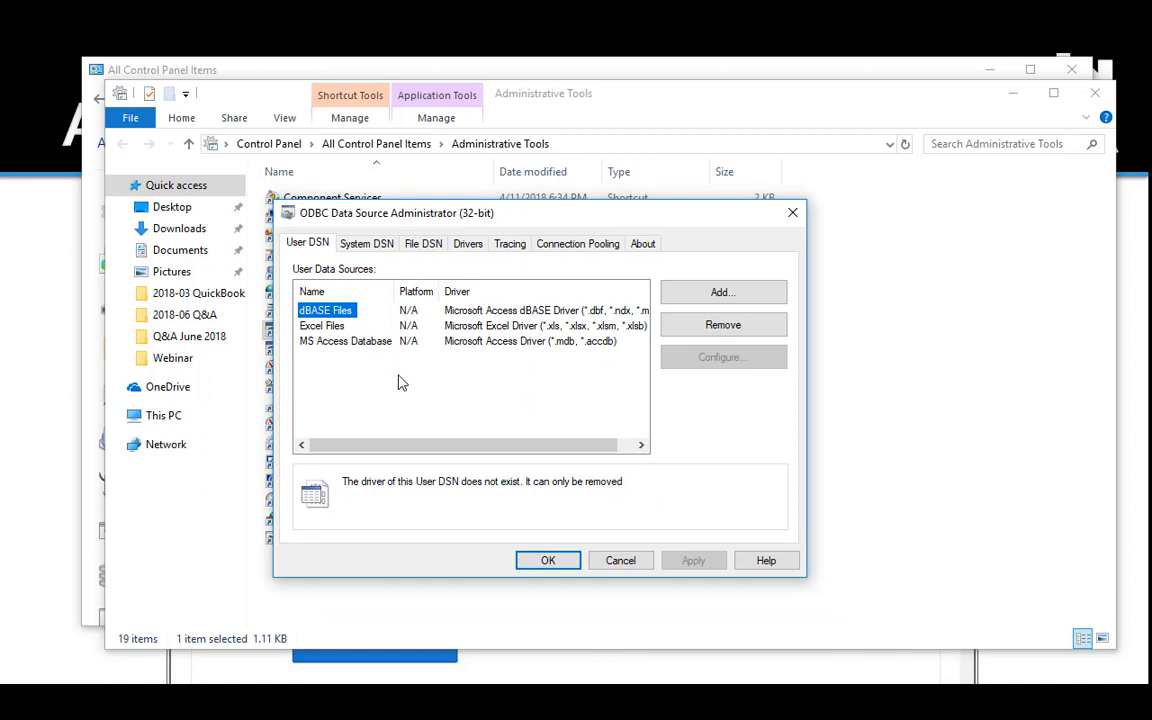
# Compare the user and system data sources, then add a new system data source with the SQL Server driver
pyautogui.click(361, 246)
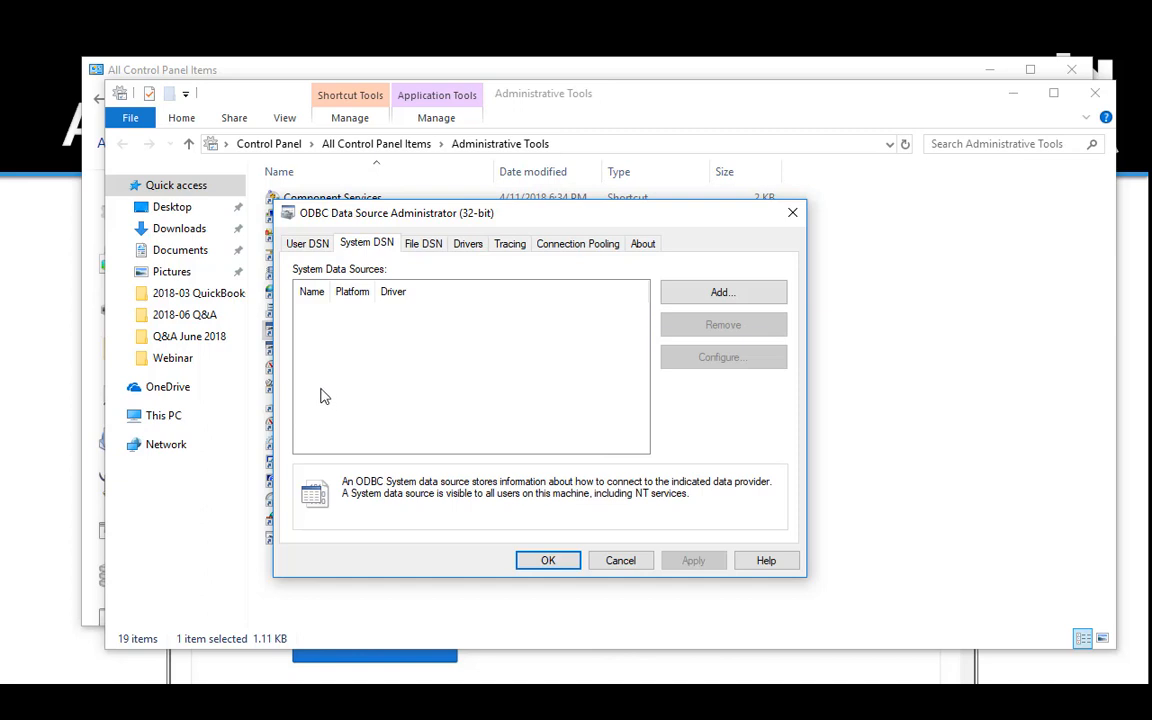
pyautogui.click(316, 244)
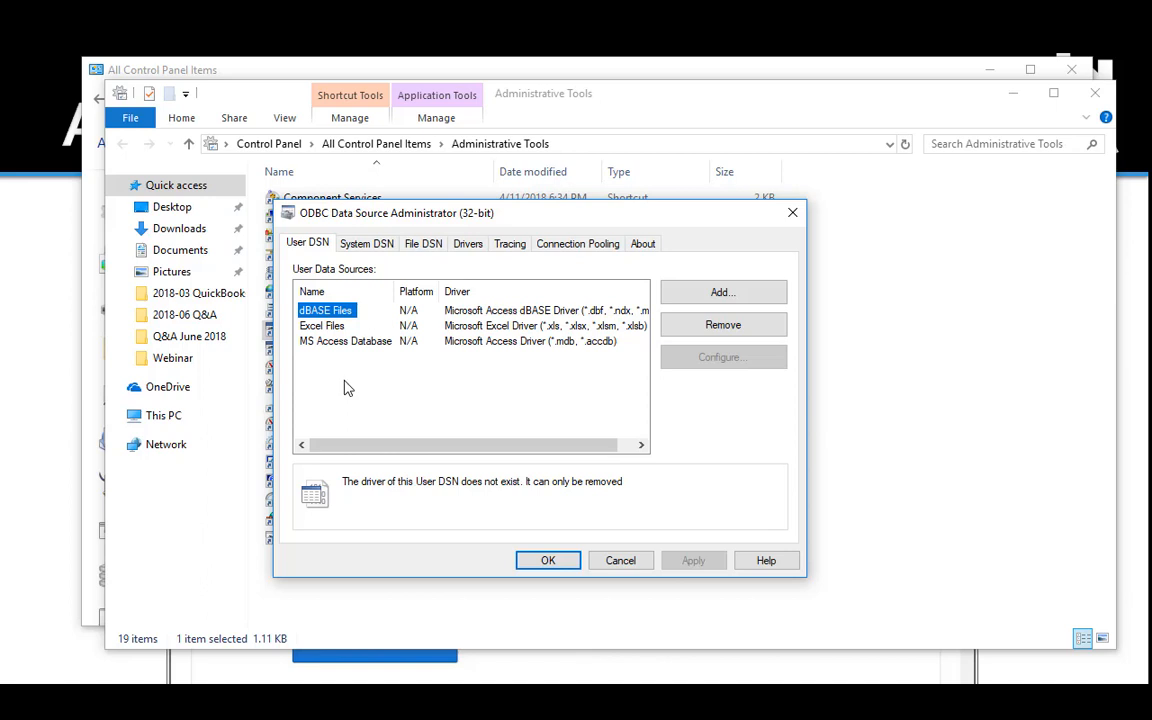
pyautogui.click(367, 246)
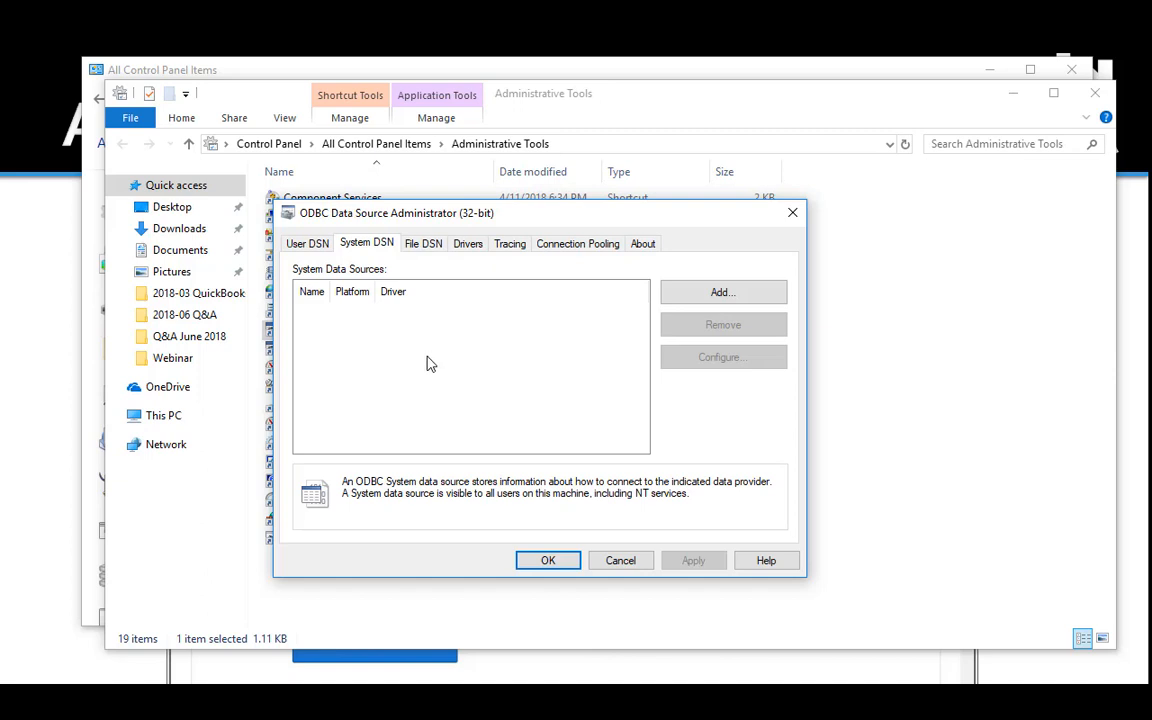
pyautogui.click(306, 246)
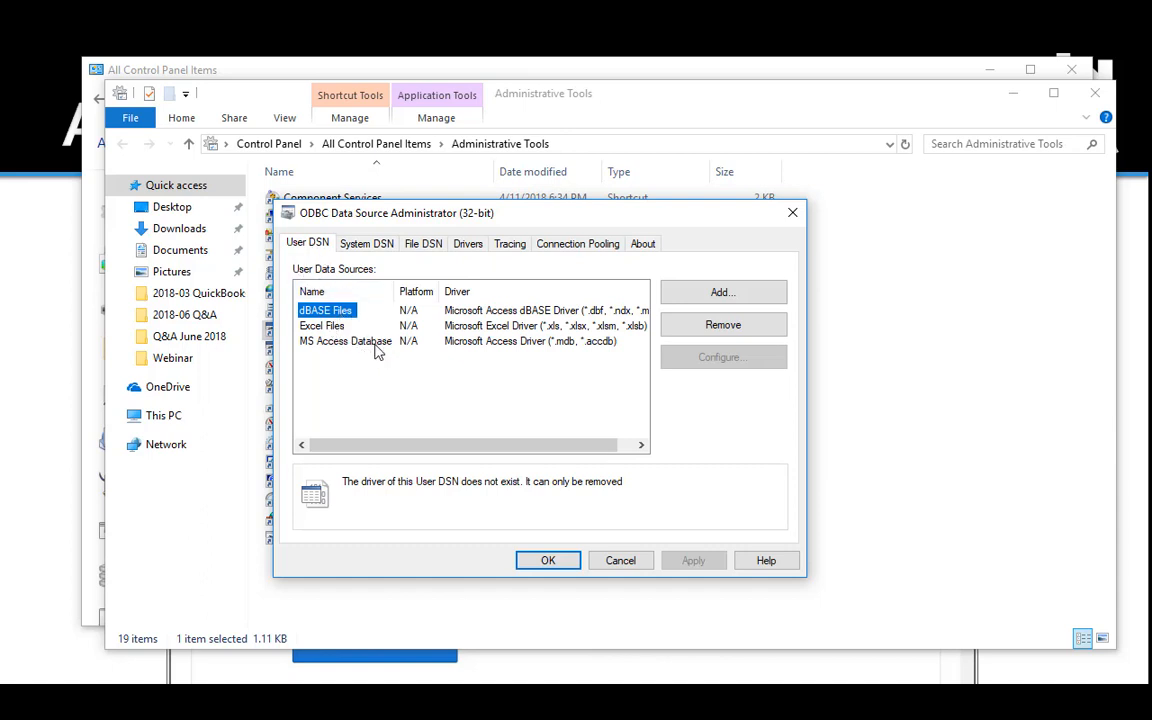
pyautogui.click(370, 246)
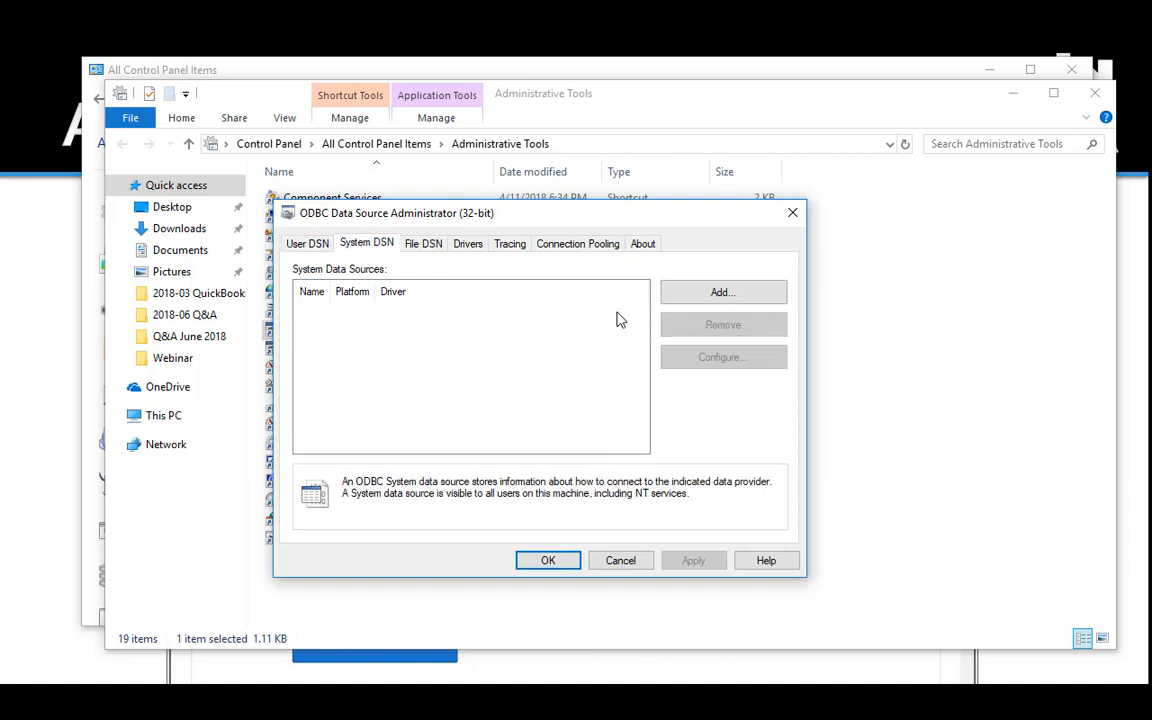
pyautogui.click(718, 294)
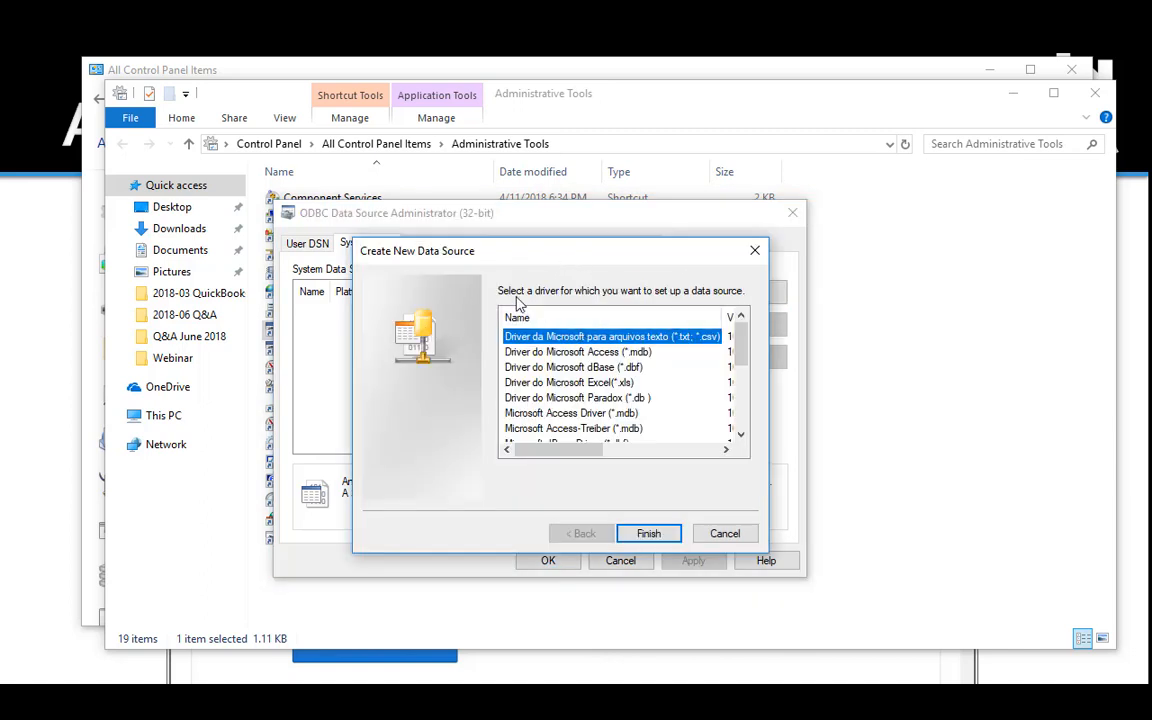
pyautogui.moveTo(540, 263); pyautogui.dragTo(502, 244)
pyautogui.moveTo(703, 318); pyautogui.dragTo(703, 380)
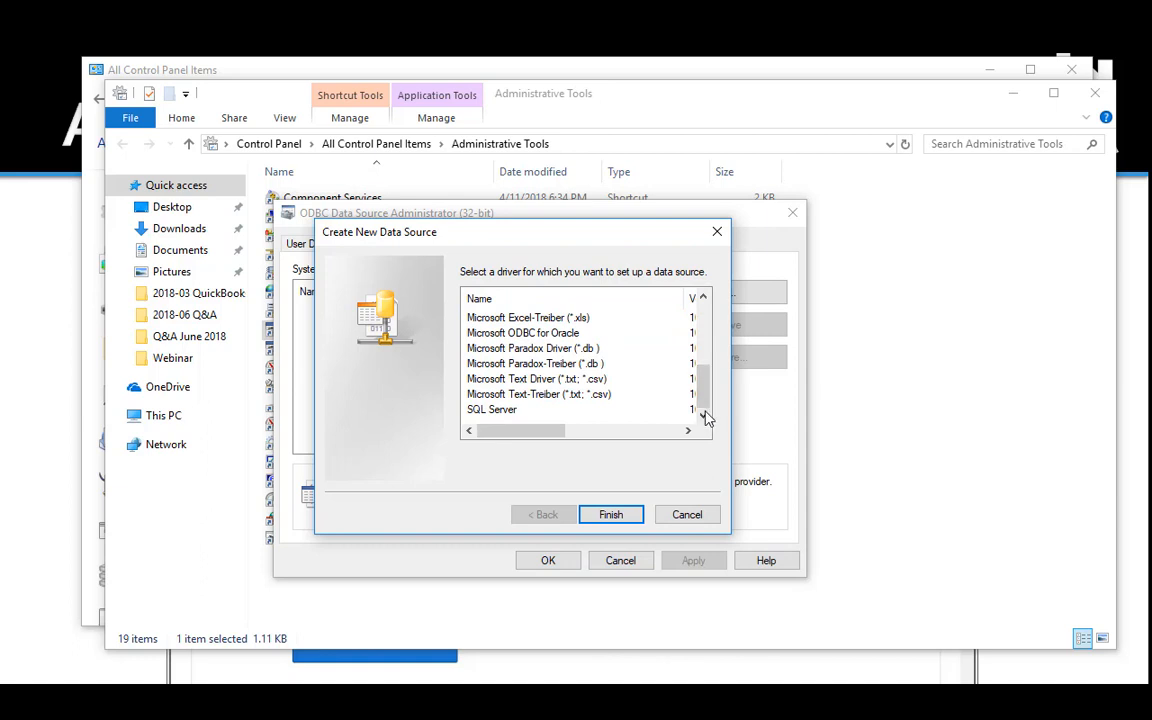
pyautogui.click(503, 410)
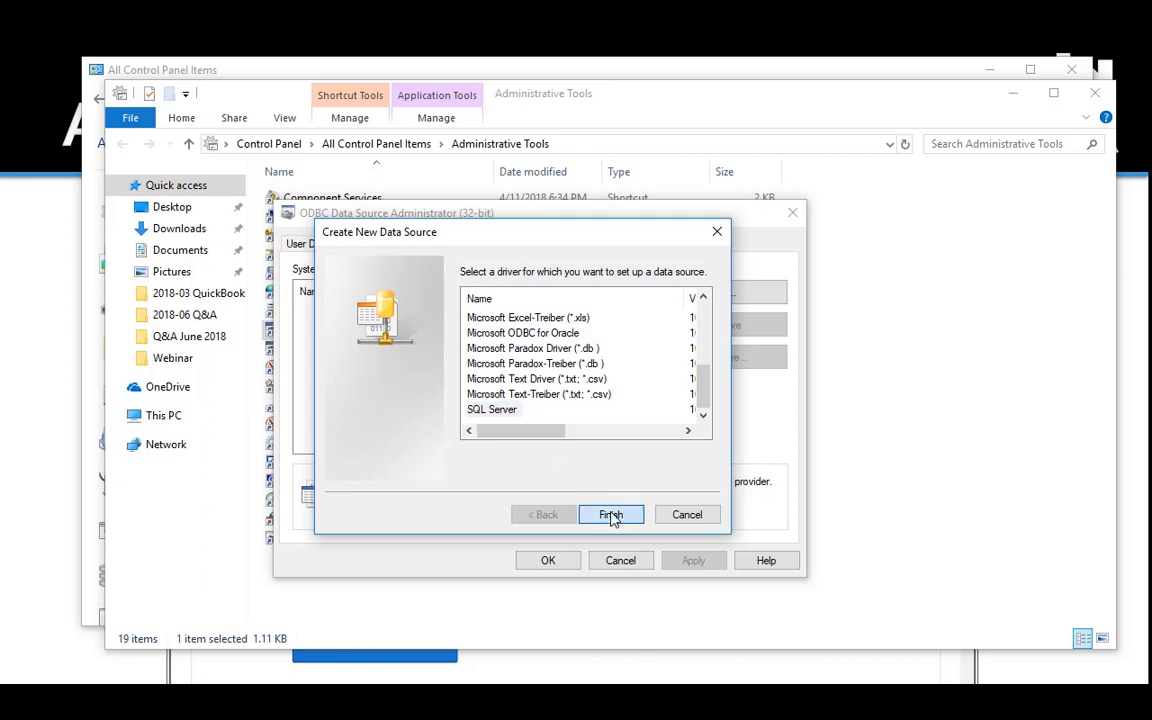
pyautogui.click(610, 514)
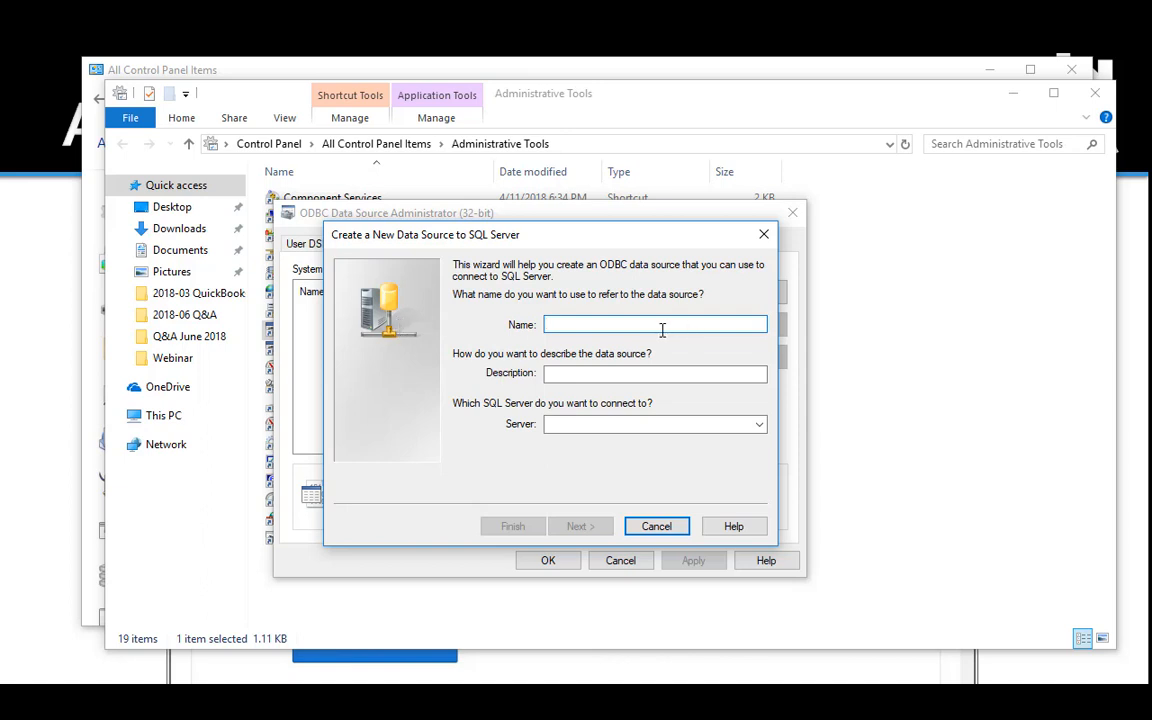
# Name and describe the data source as Acctivate and connect it to the ACCTIVATE SQL Server instance
pyautogui.write('Acctivate')
pyautogui.press('Tab')
pyautogui.write('Acctivate')
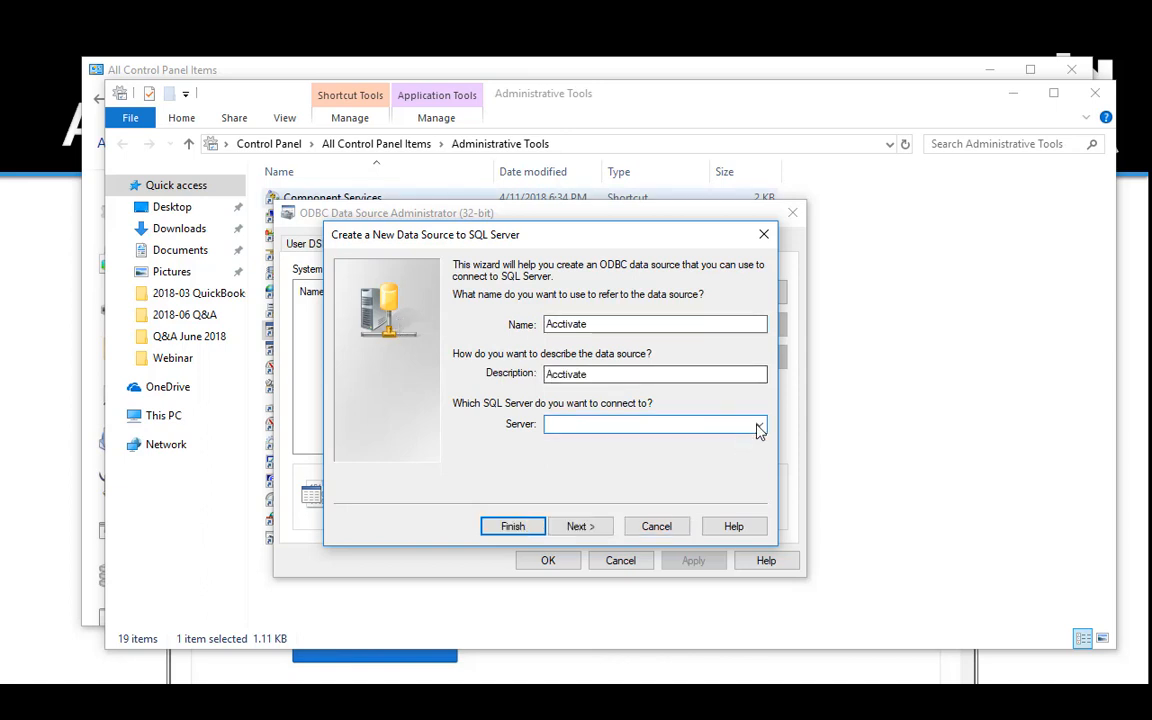
pyautogui.click(758, 424)
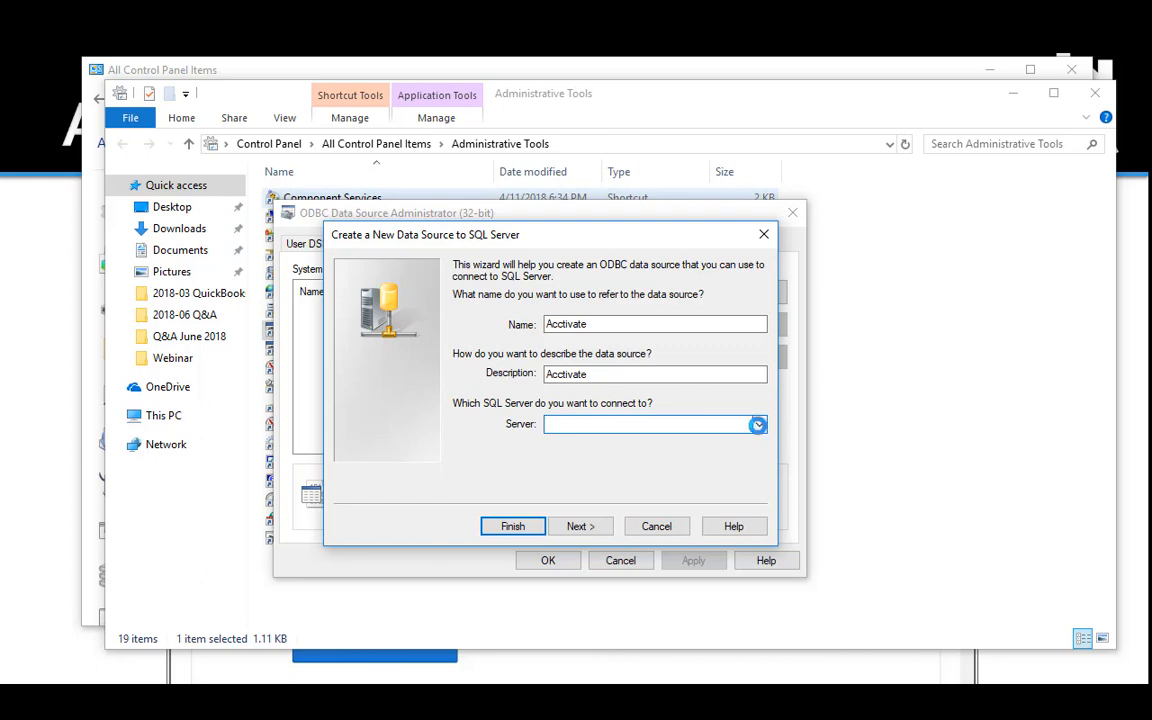
pyautogui.click(683, 218)
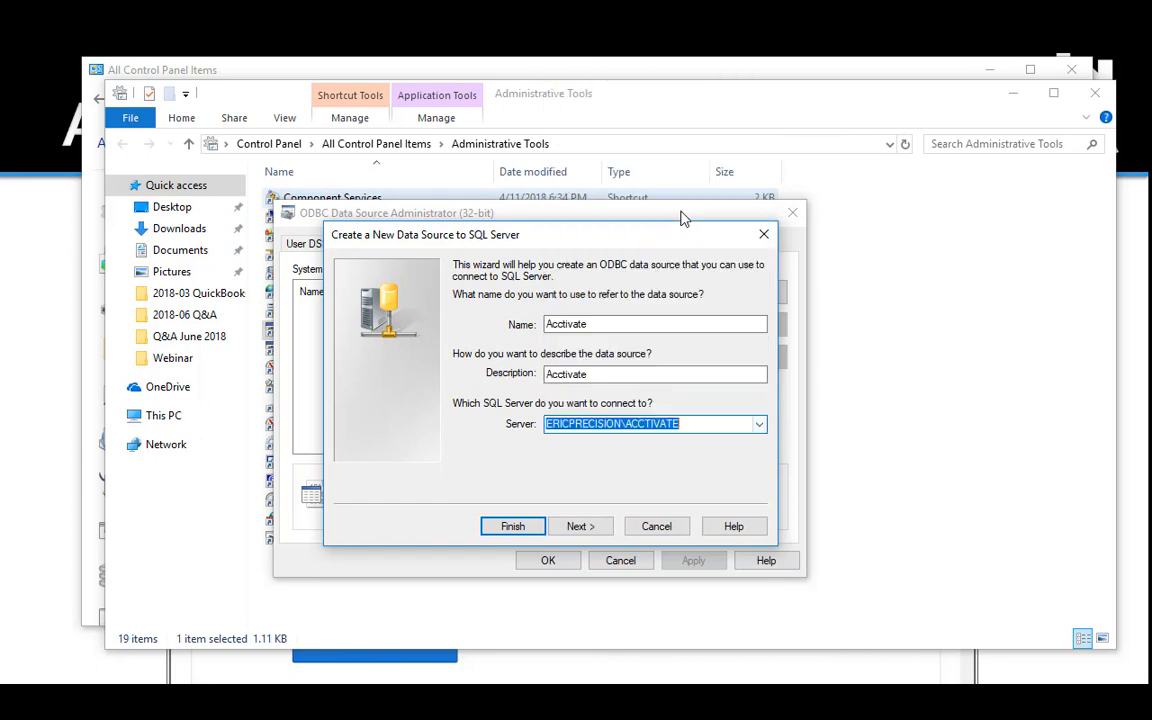
pyautogui.click(582, 526)
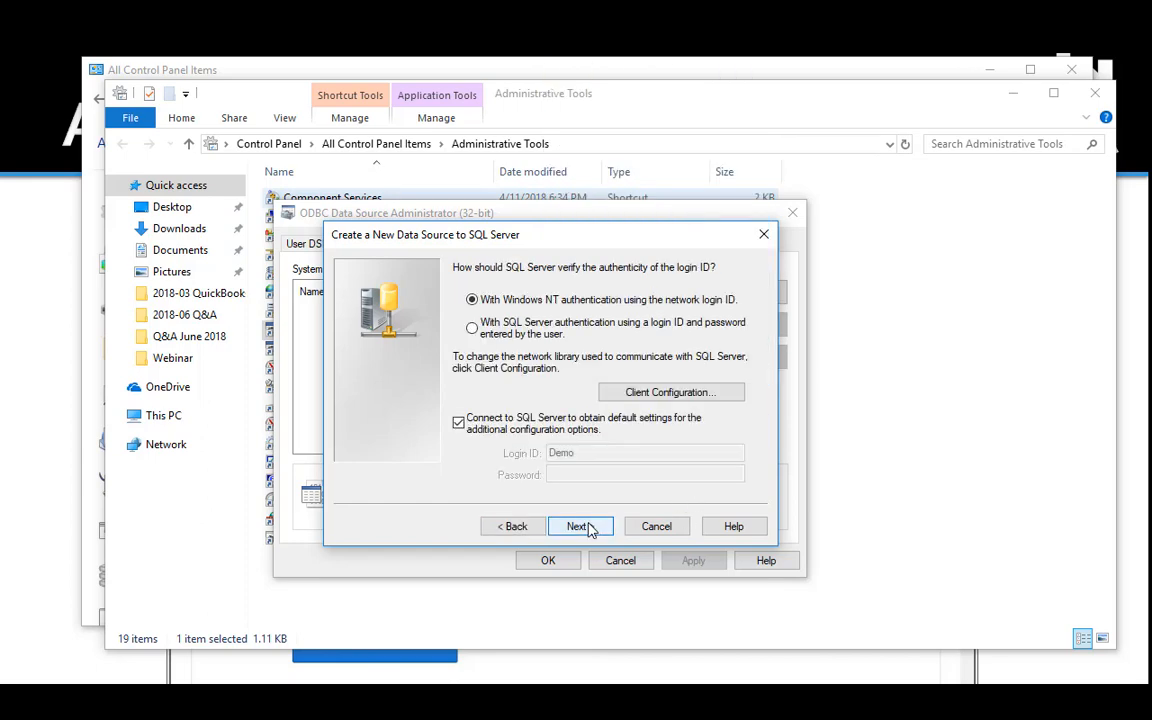
# Use SQL Server authentication for the data source with login ID sa and the account password
pyautogui.click(473, 333)
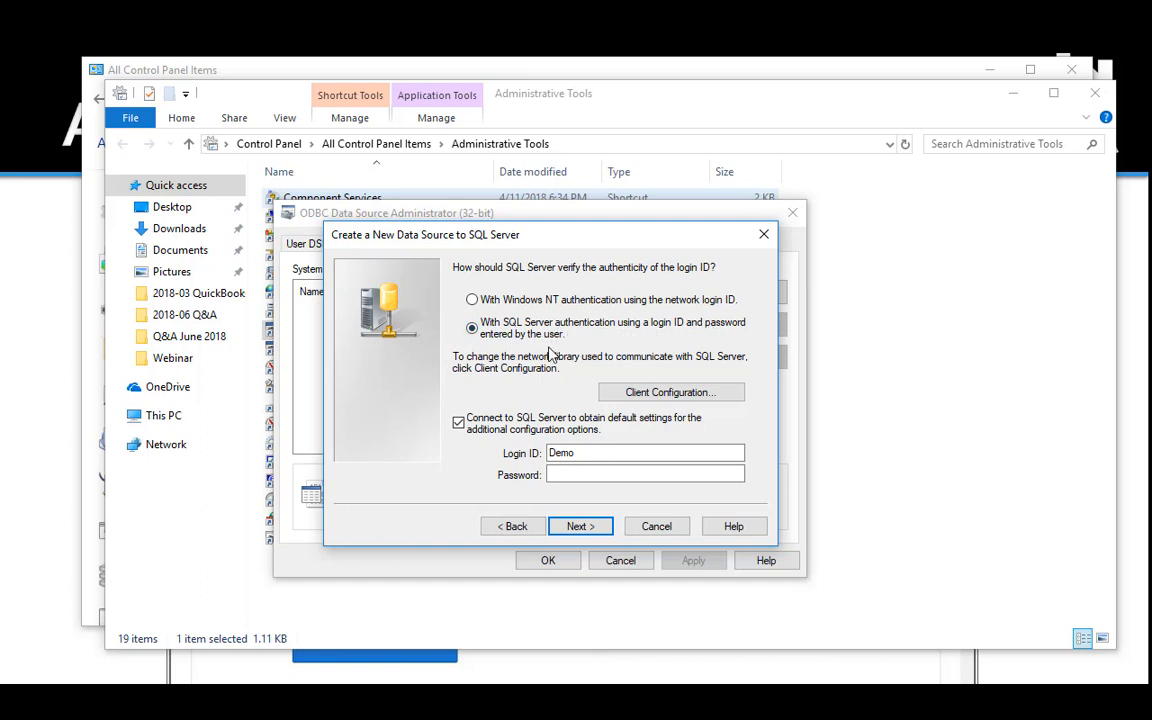
pyautogui.doubleClick(560, 454)
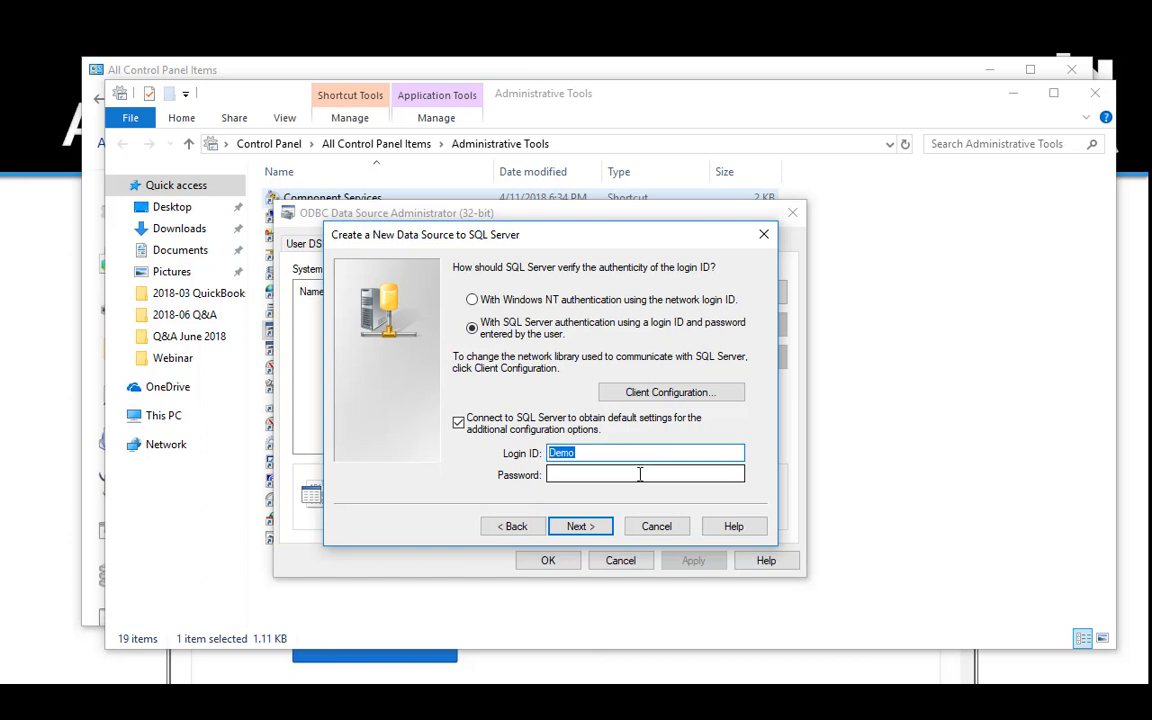
pyautogui.write('sa')
pyautogui.click(591, 474)
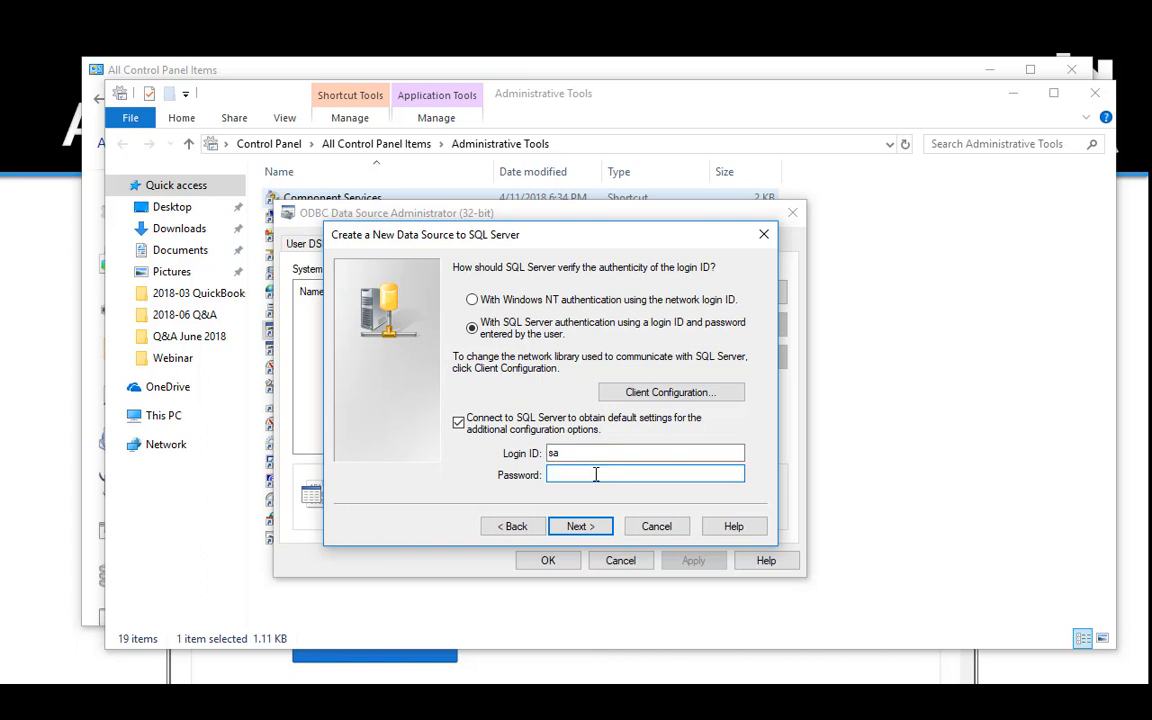
pyautogui.press('Return')
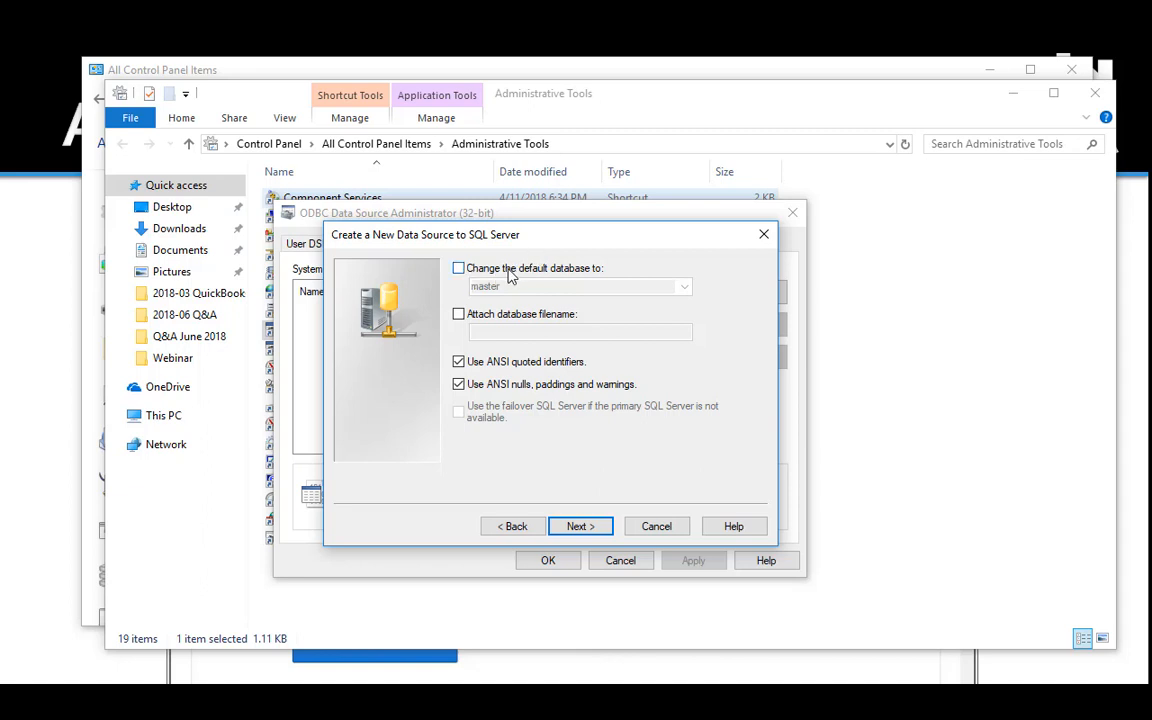
# Set the default database to Acctivate$Demo and the SQL Server system message language to English
pyautogui.click(458, 268)
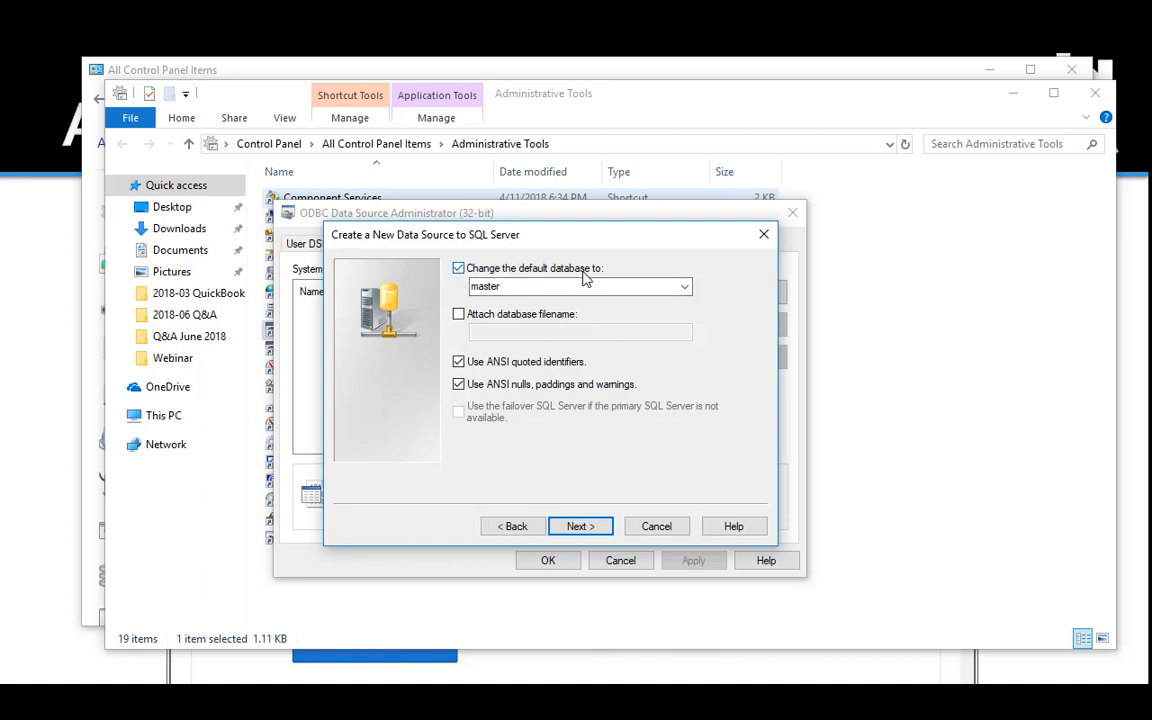
pyautogui.click(685, 287)
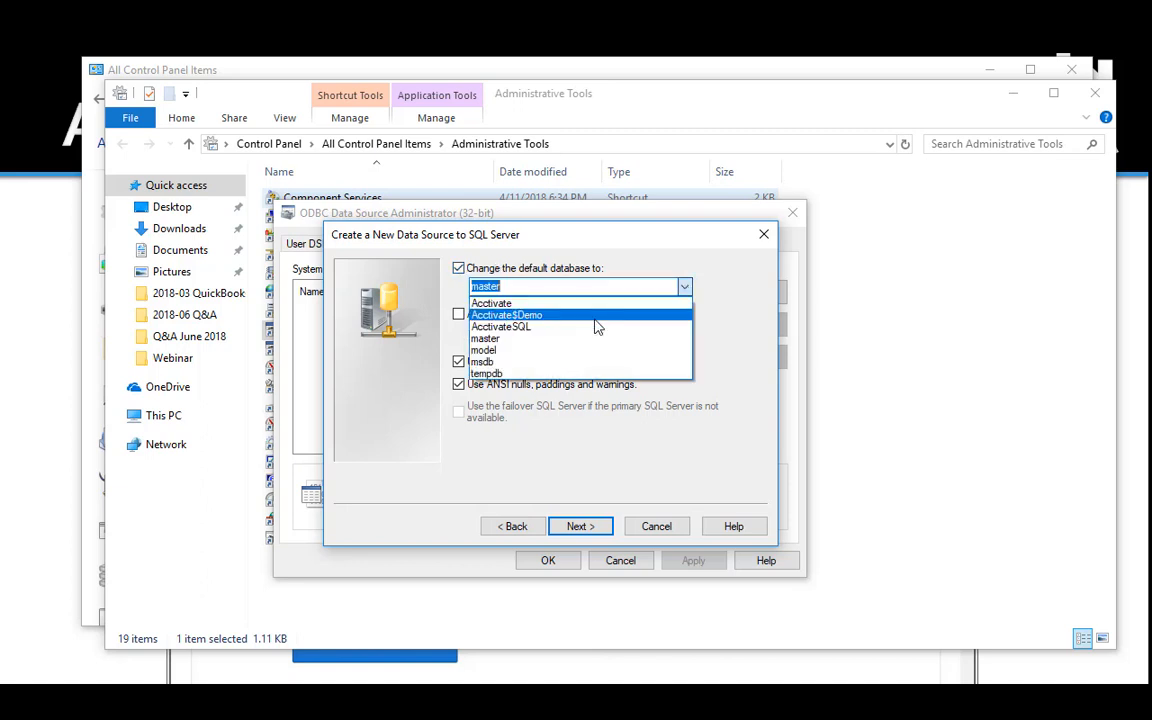
pyautogui.click(599, 316)
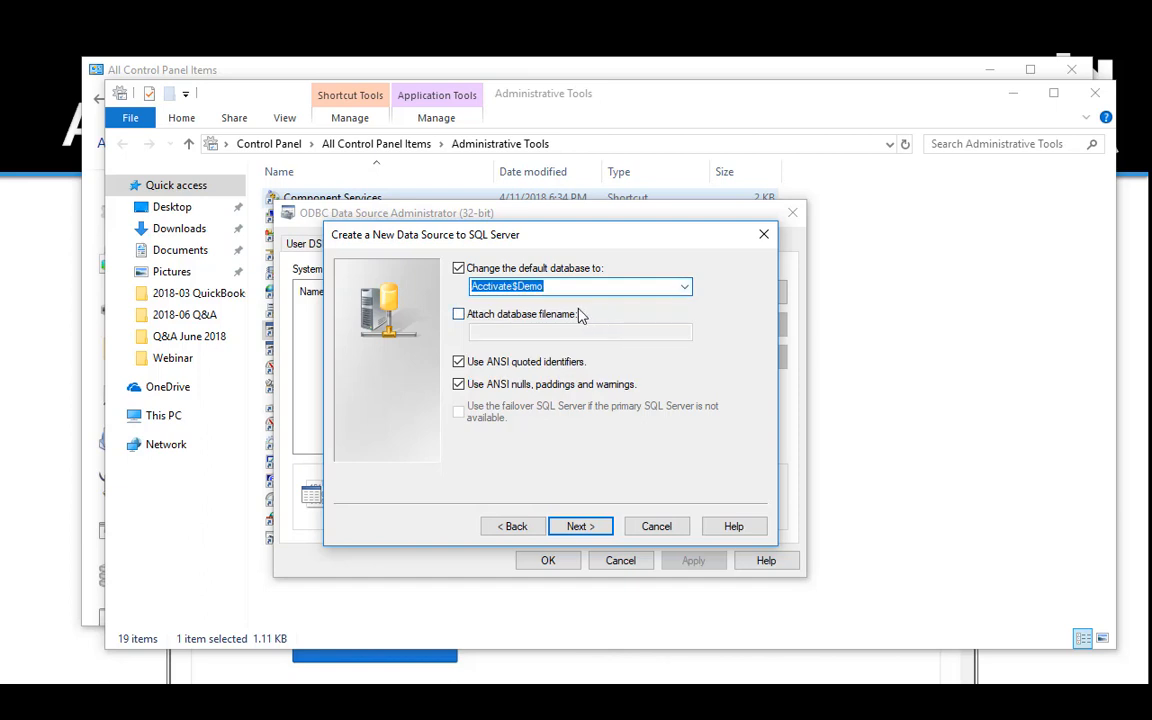
pyautogui.click(519, 286)
pyautogui.moveTo(517, 286); pyautogui.dragTo(548, 287)
pyautogui.click(580, 526)
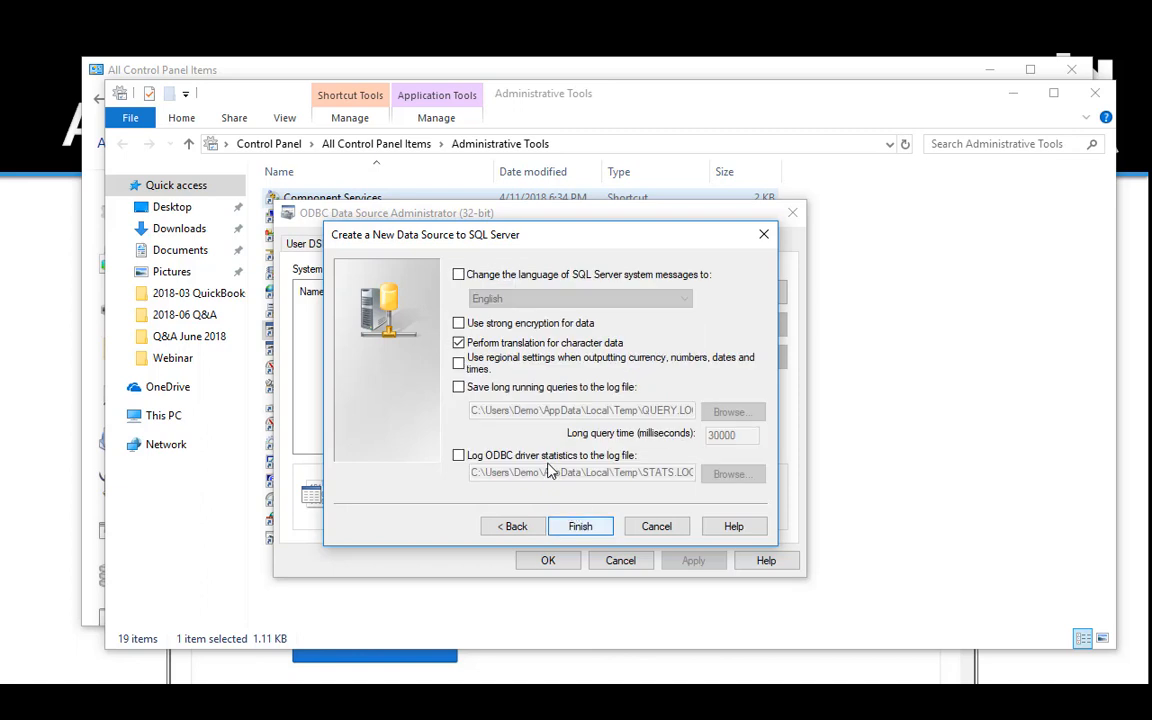
pyautogui.click(459, 276)
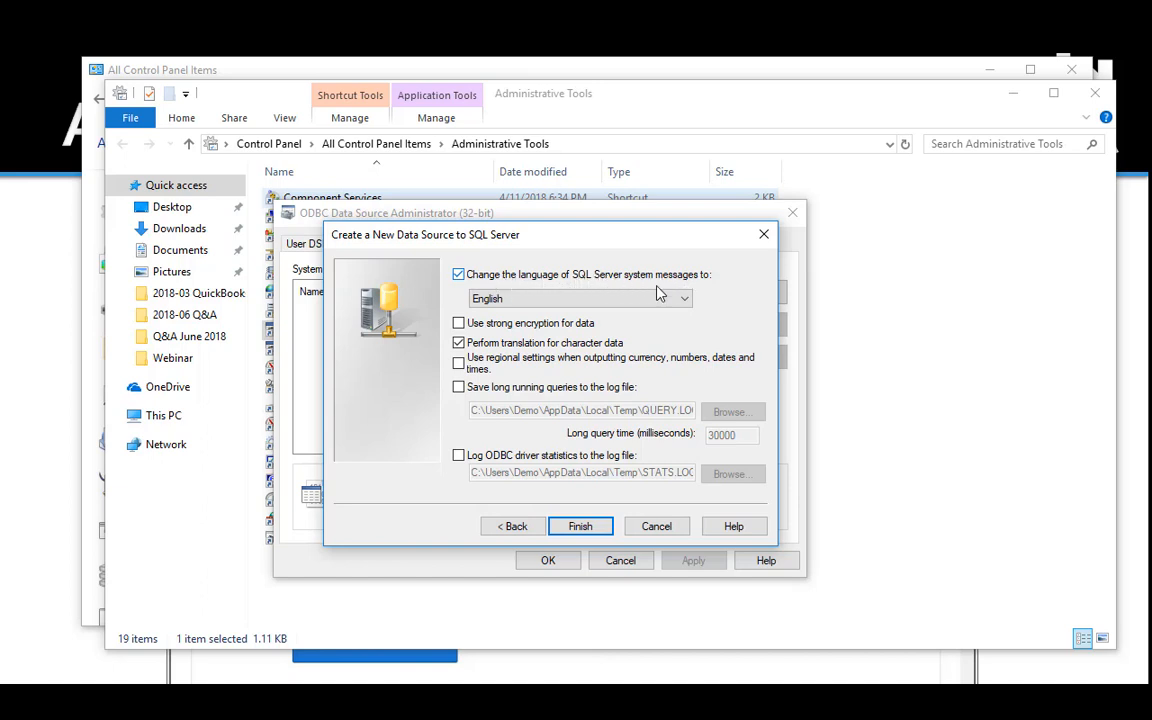
pyautogui.click(580, 527)
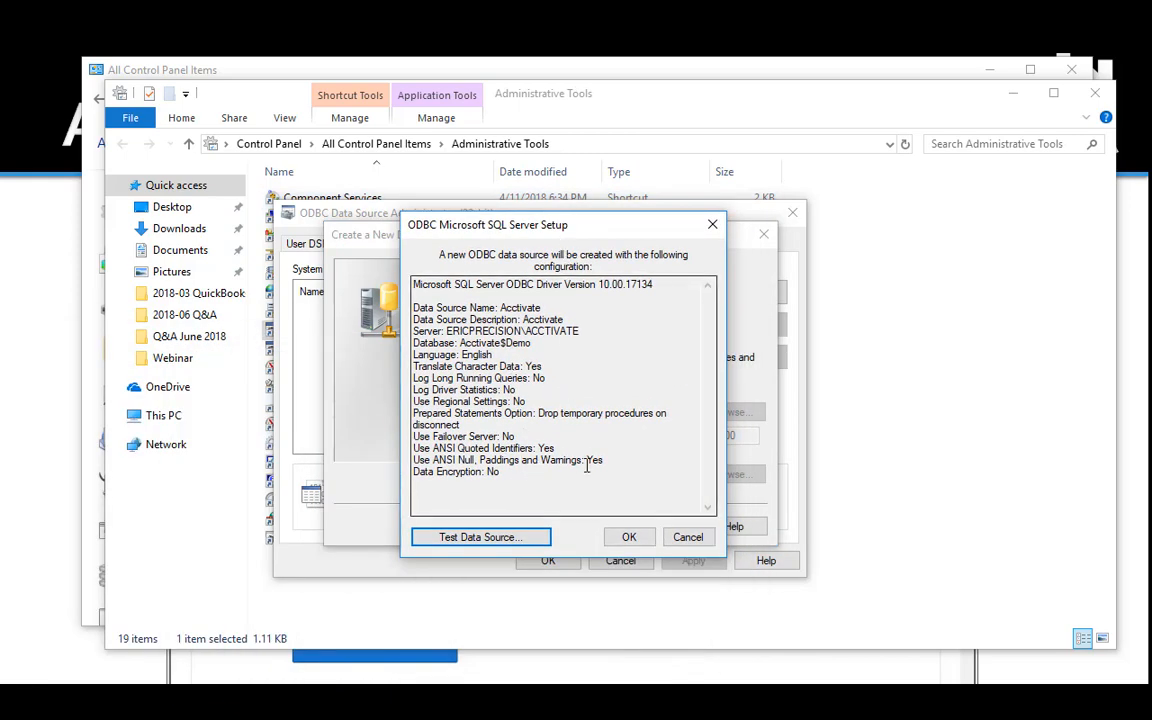
# Test the Acctivate data source's connection, then save it and close the ODBC administrator and Control Panel windows
pyautogui.click(480, 537)
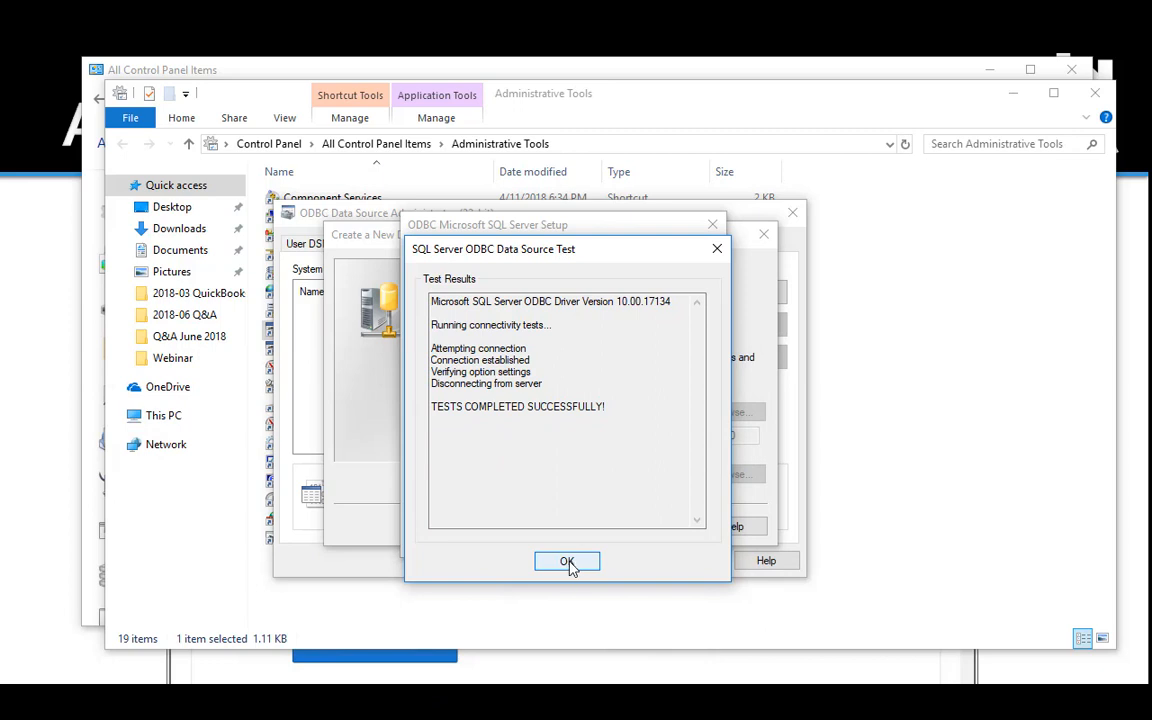
pyautogui.click(567, 562)
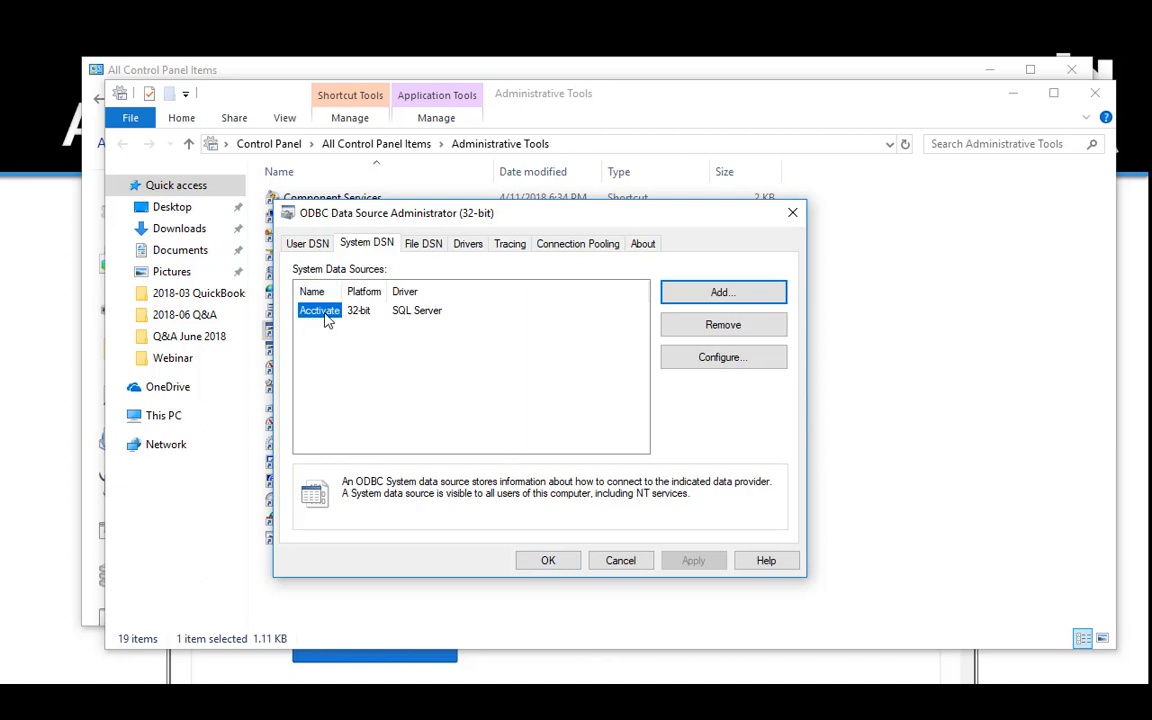
pyautogui.click(546, 561)
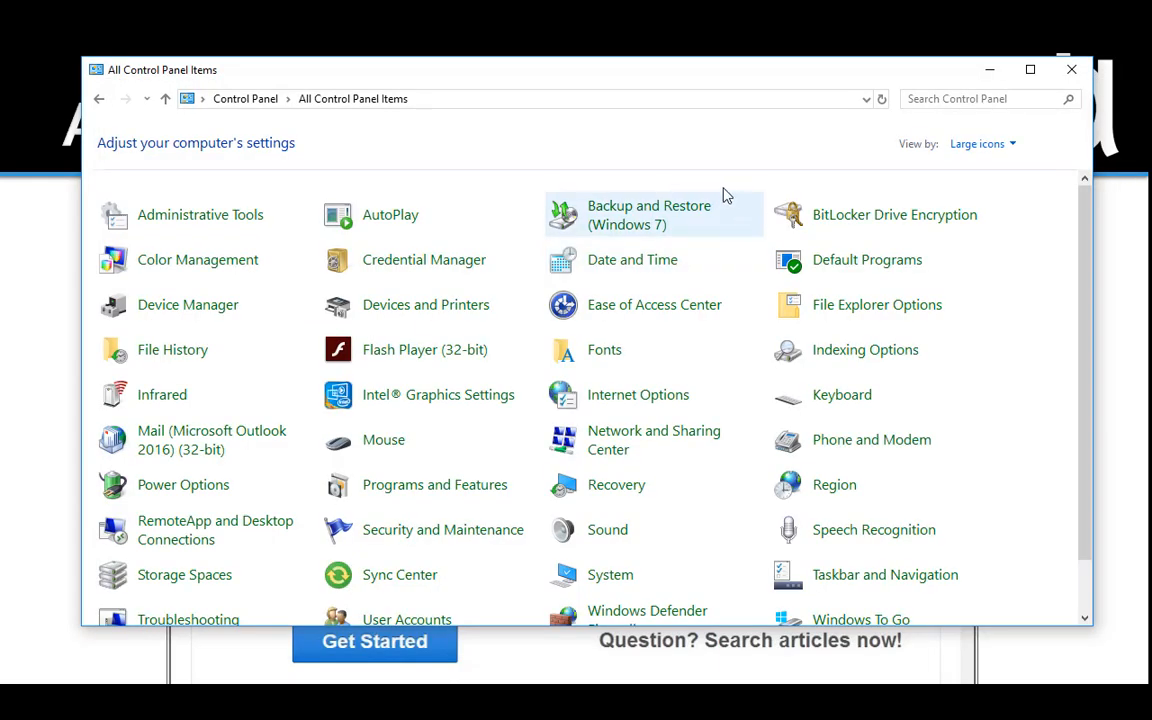
pyautogui.click(1066, 70)
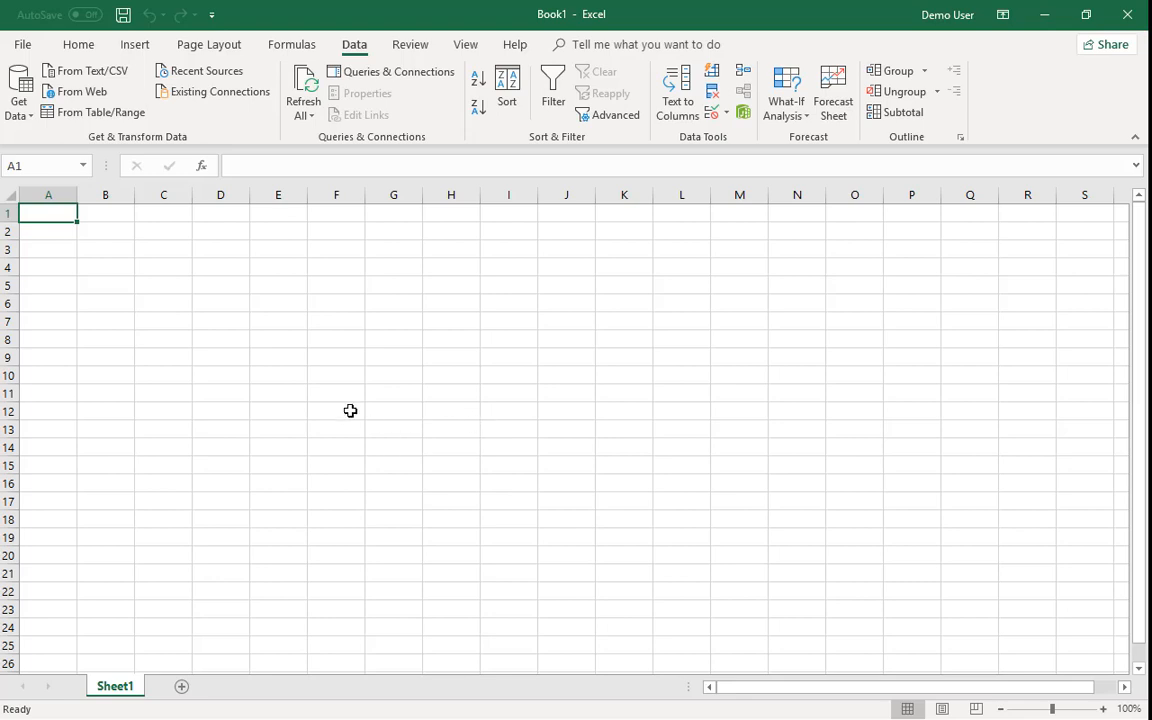
# Start a Microsoft Query import that uses the Acctivate data source
pyautogui.click(18, 100)
pyautogui.moveTo(71, 240)
pyautogui.moveTo(110, 265)
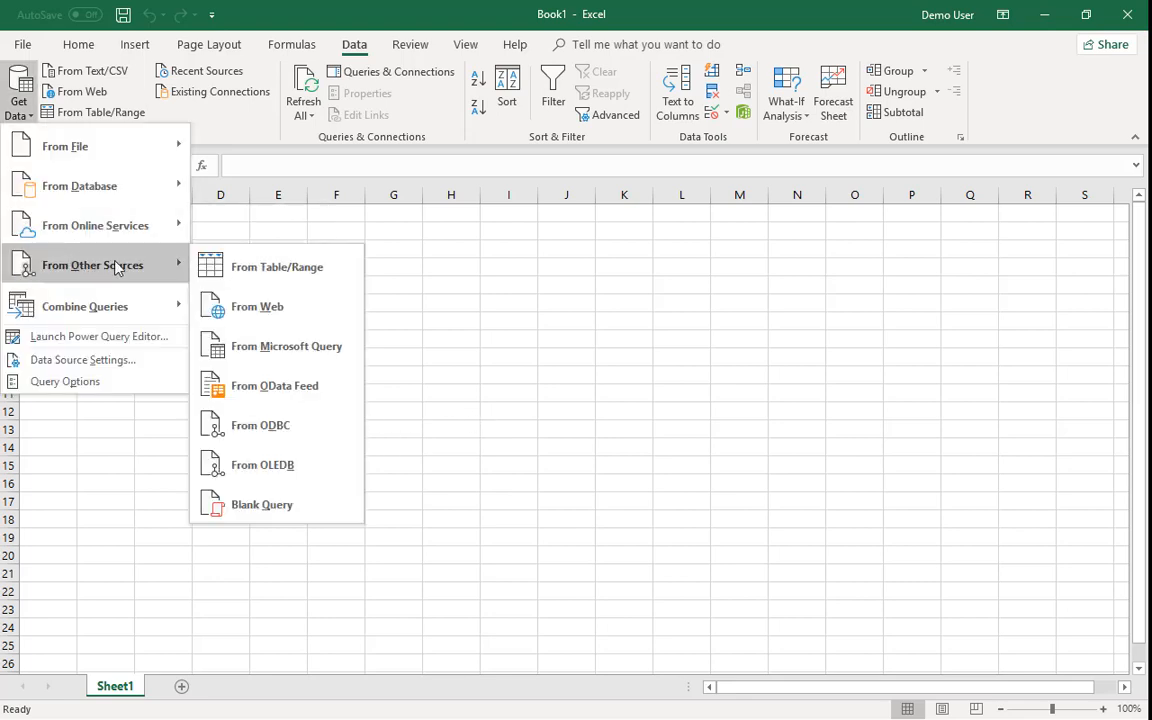
pyautogui.click(290, 350)
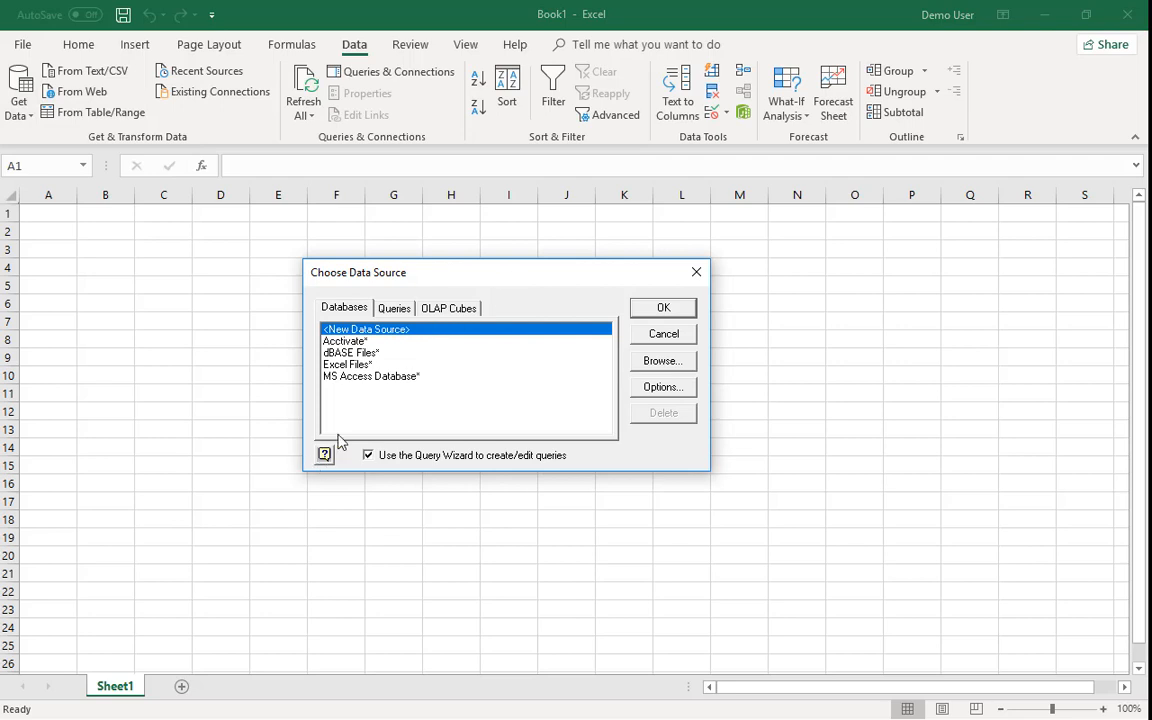
pyautogui.click(348, 345)
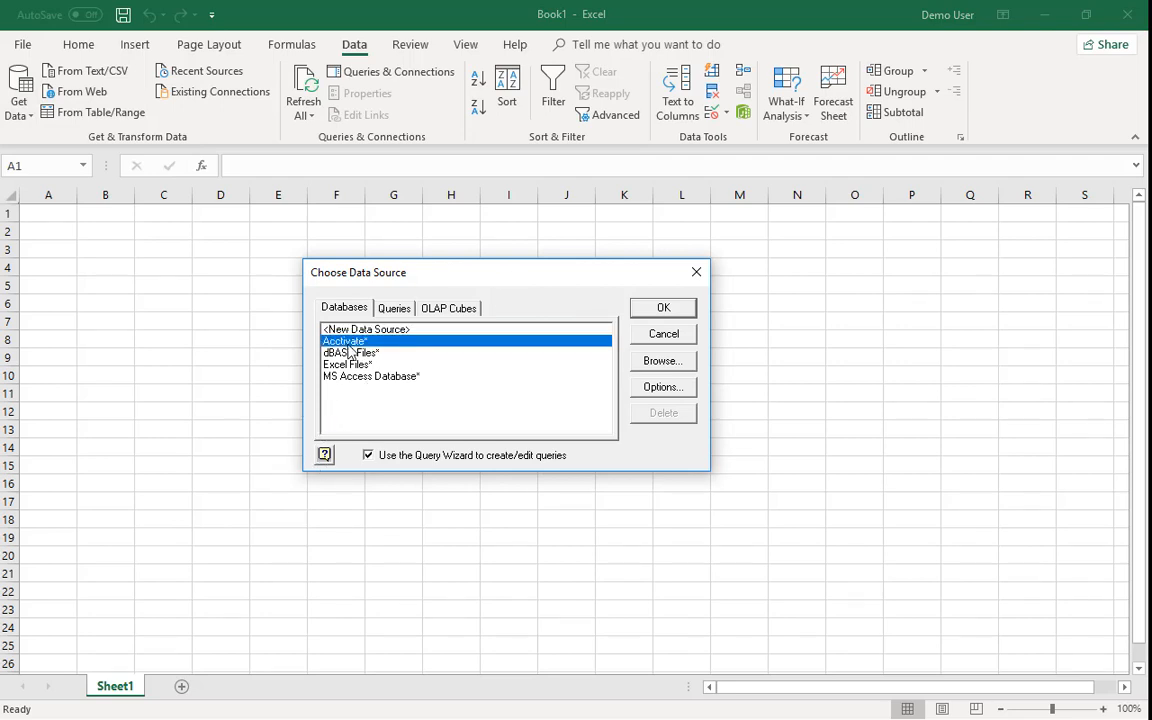
pyautogui.doubleClick(348, 345)
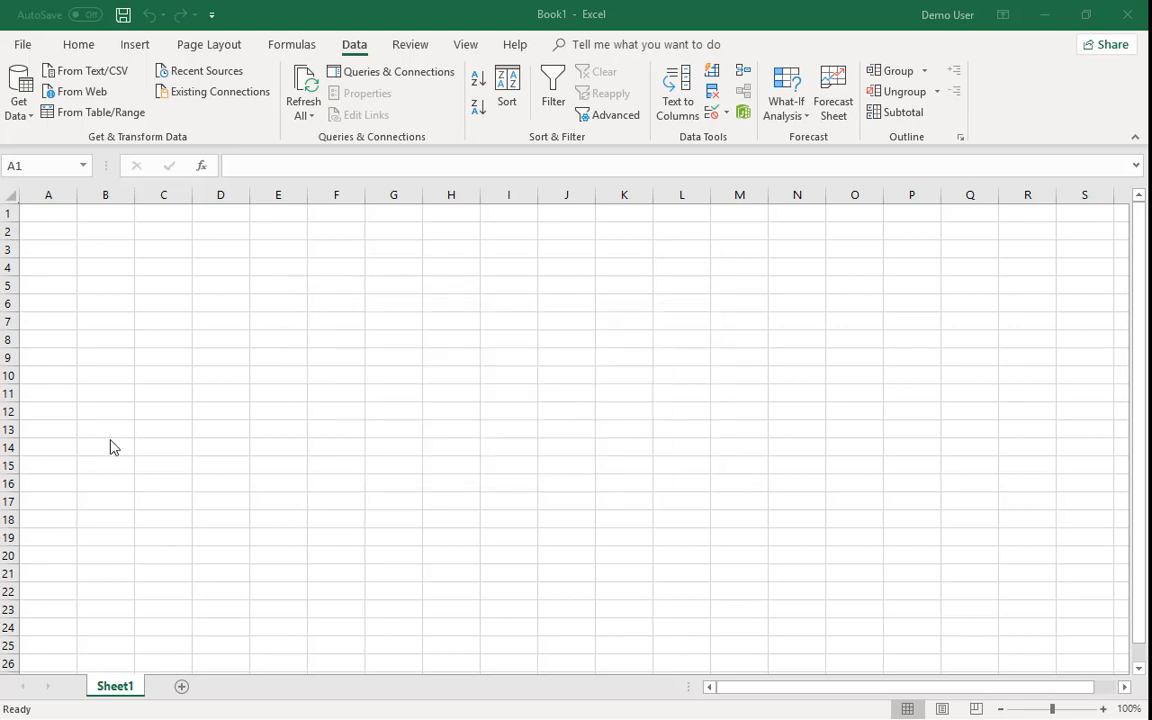
# Log in to the Acctivate data source as sa with the account password, keeping Acctivate$Demo as the database
pyautogui.moveTo(603, 270); pyautogui.dragTo(530, 309)
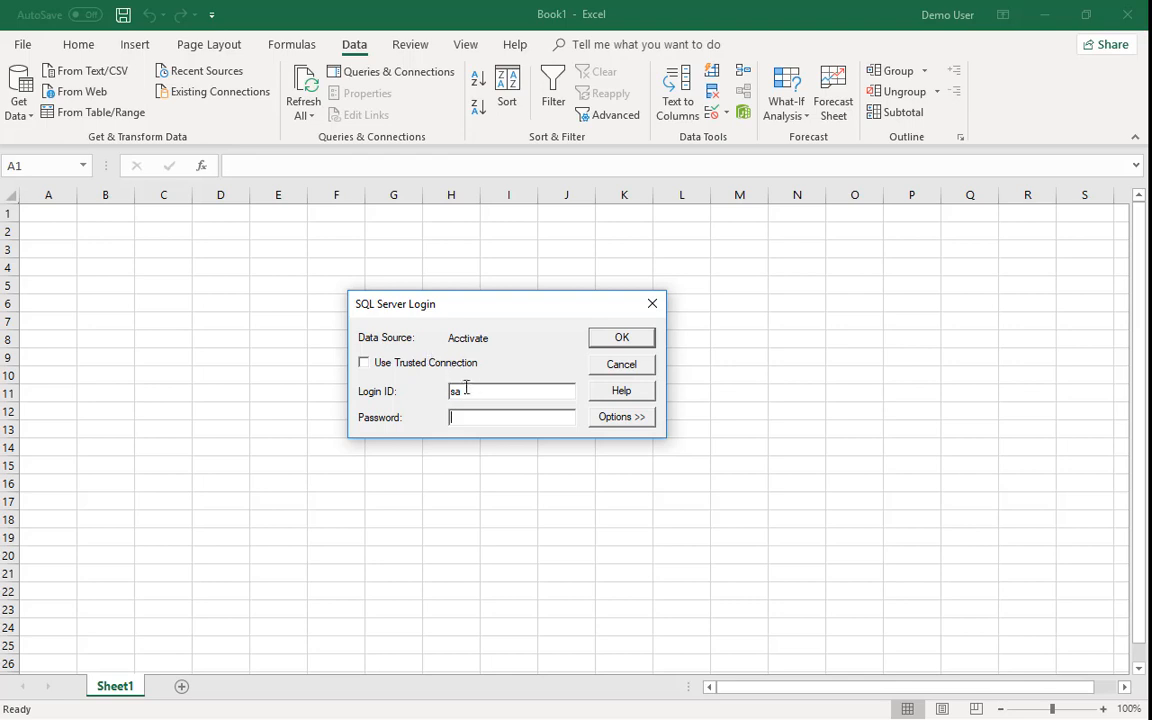
pyautogui.hotkey('ctrl', 'v')
pyautogui.click(628, 424)
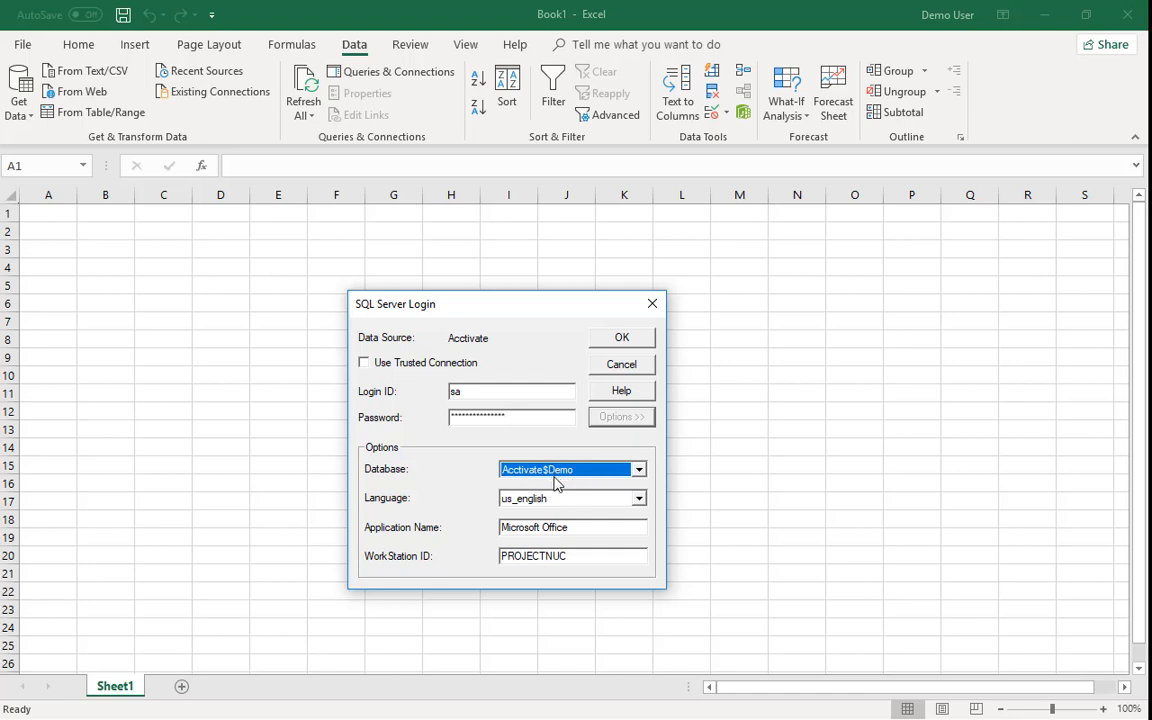
pyautogui.click(622, 339)
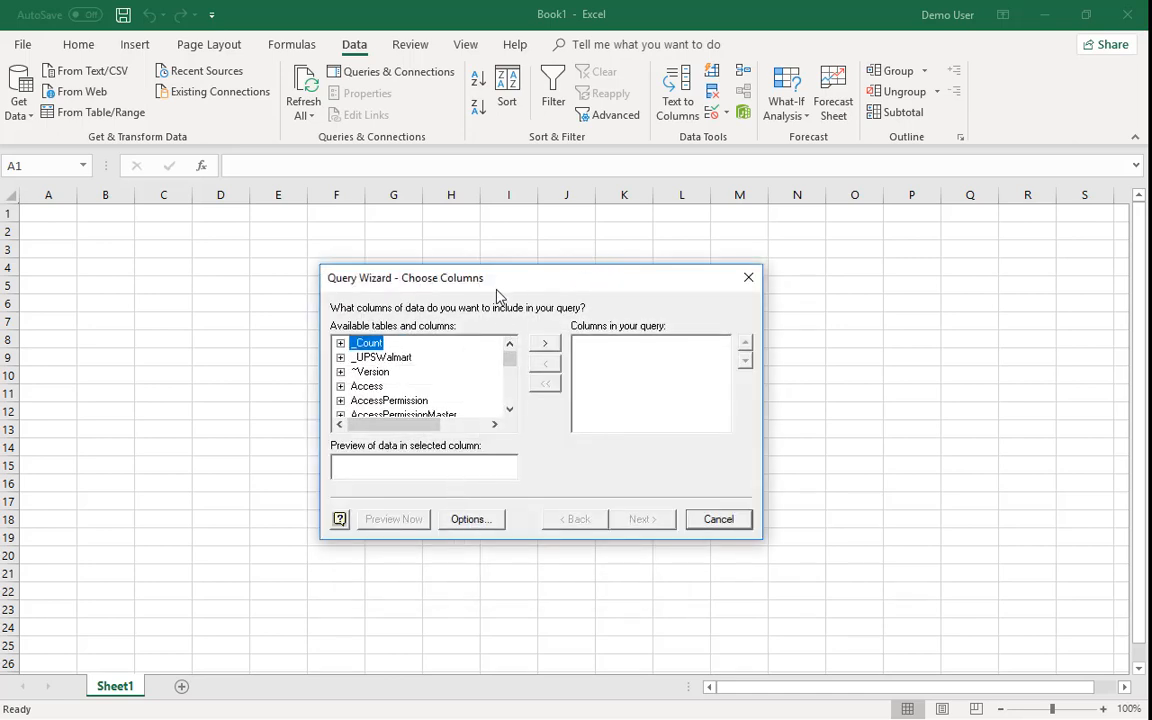
# Set the table options to show only views owned by dbo, with tables and columns listed in alphabetical order
pyautogui.click(476, 522)
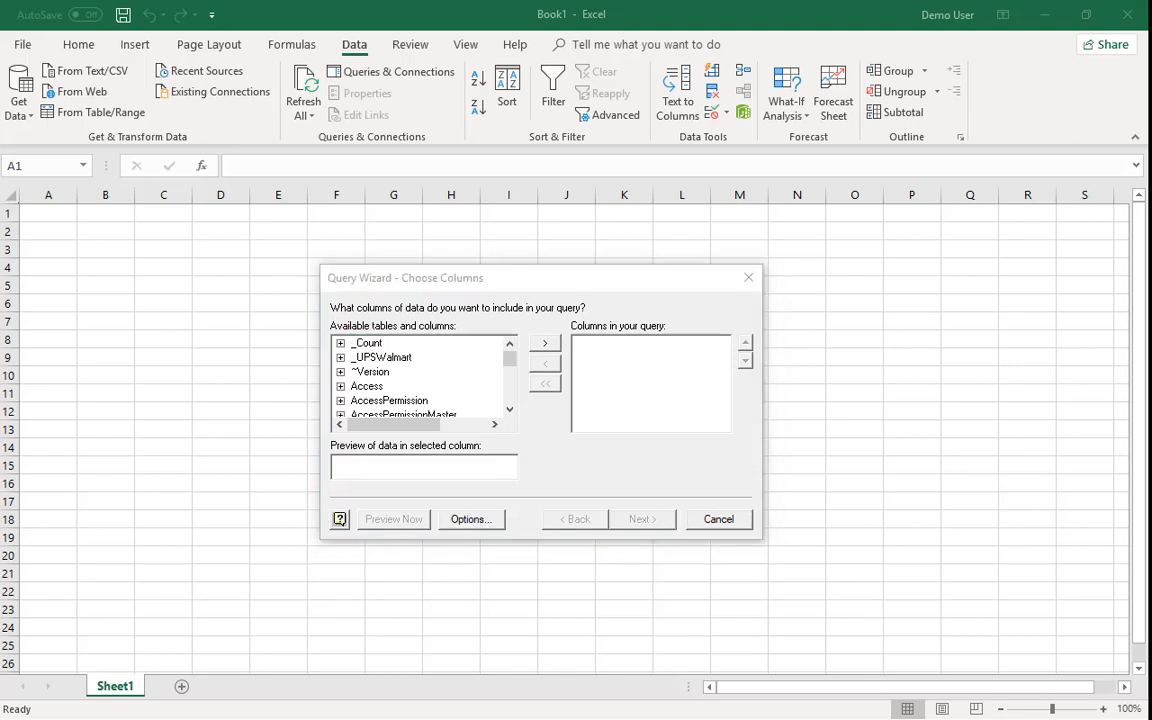
pyautogui.moveTo(766, 260); pyautogui.dragTo(530, 293)
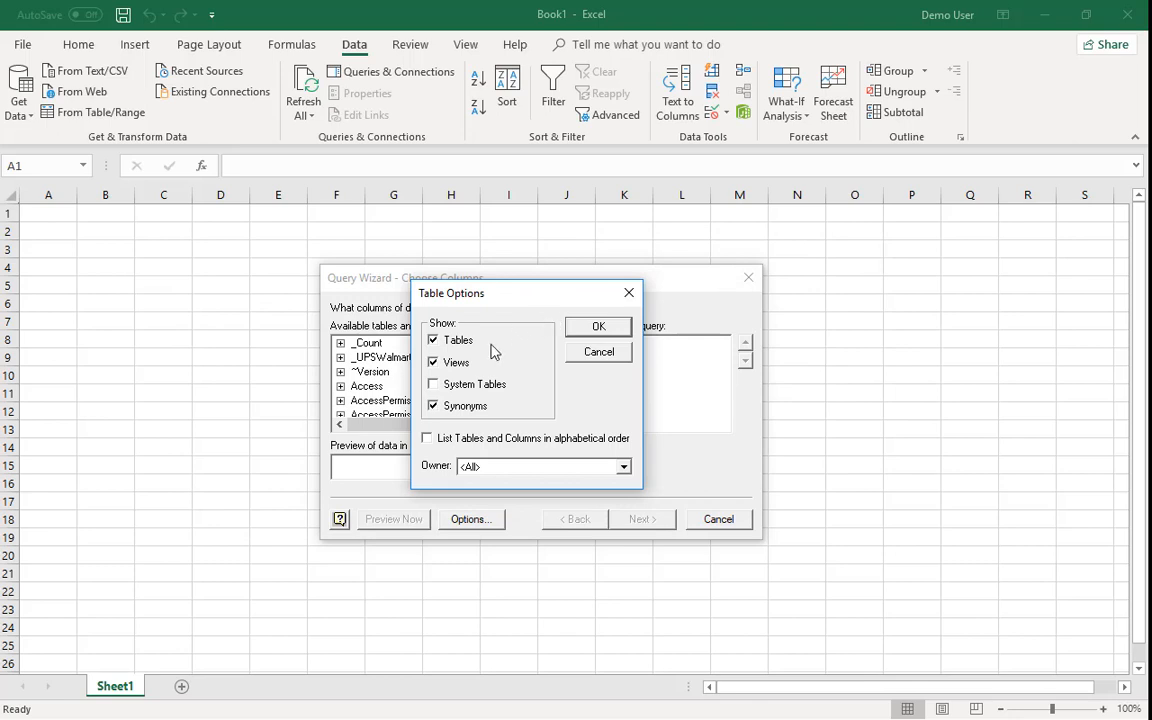
pyautogui.click(434, 341)
pyautogui.click(434, 406)
pyautogui.click(624, 467)
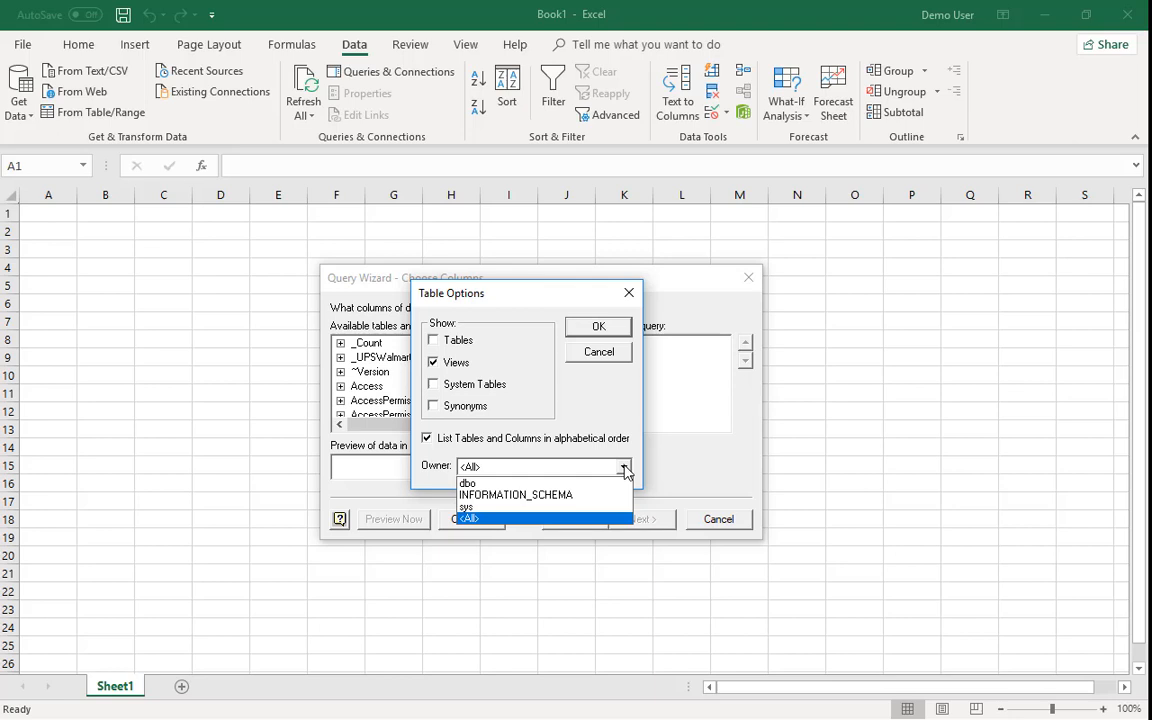
pyautogui.click(551, 485)
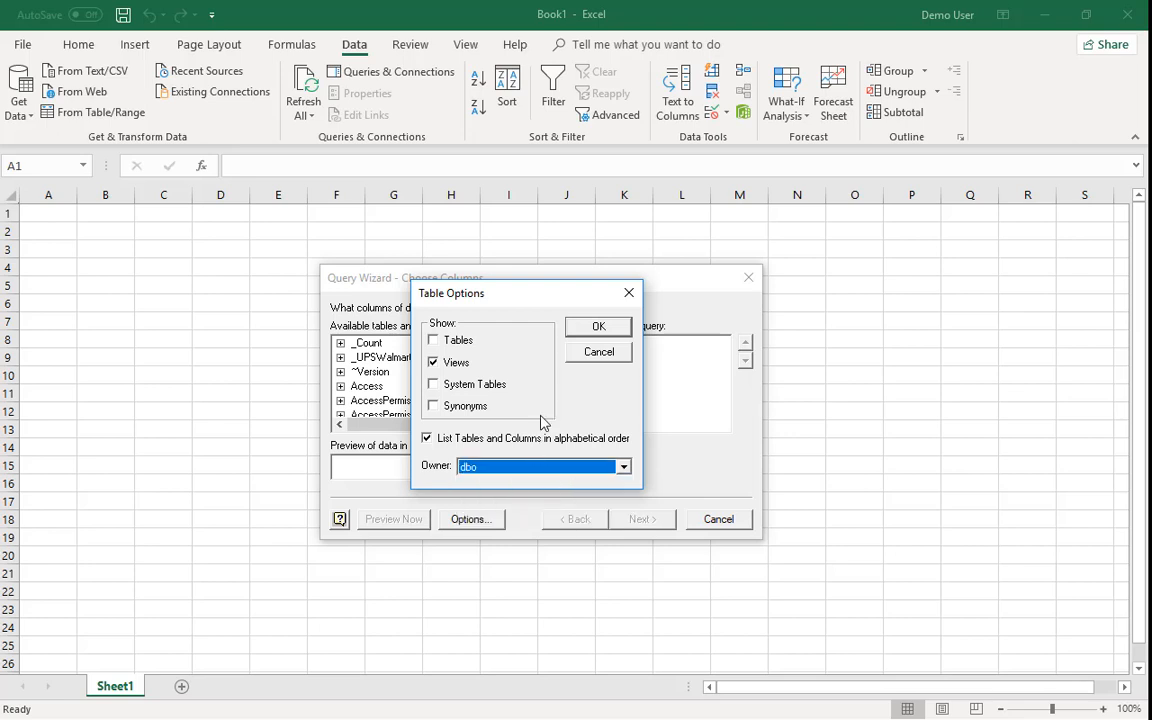
pyautogui.click(598, 327)
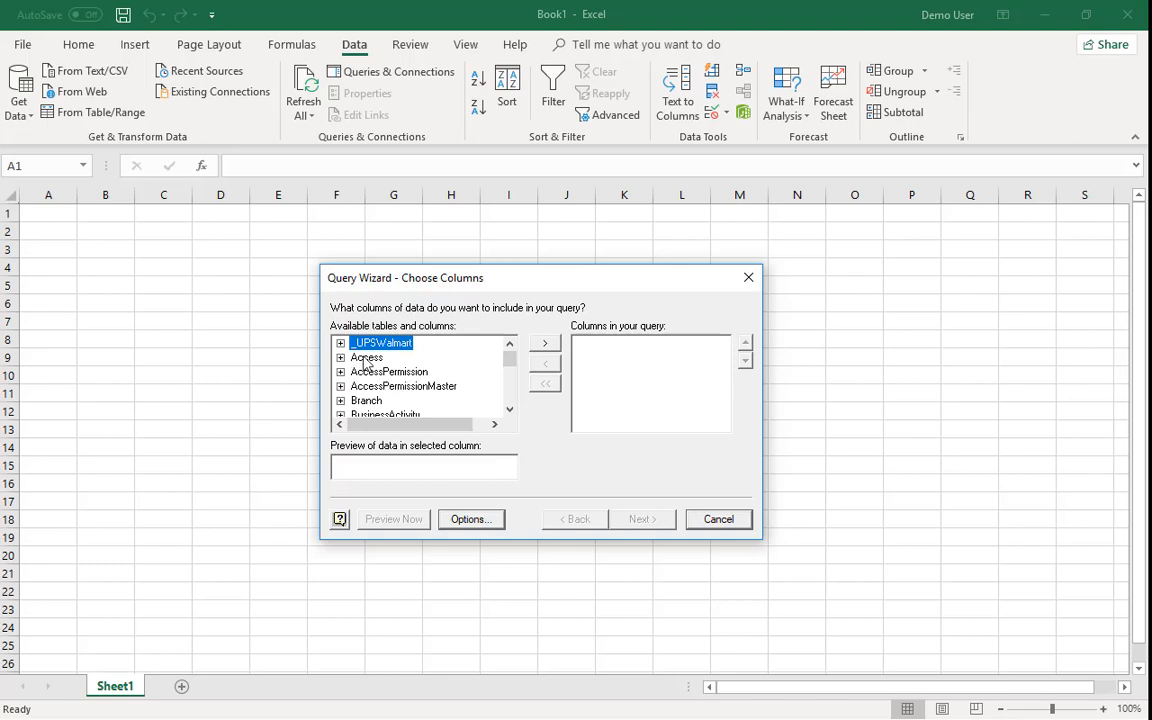
# Find the ProductPrice view among the available tables and expand it to list its columns
pyautogui.scroll(-4, 512, 400)
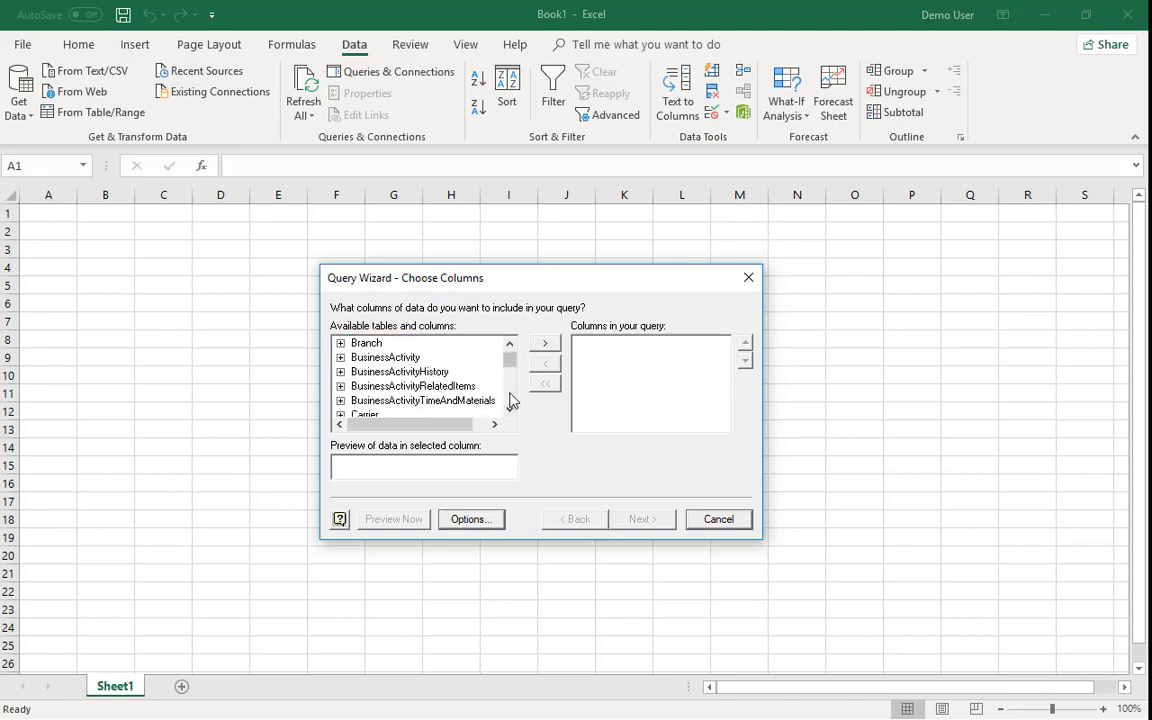
pyautogui.scroll(-10, 512, 400)
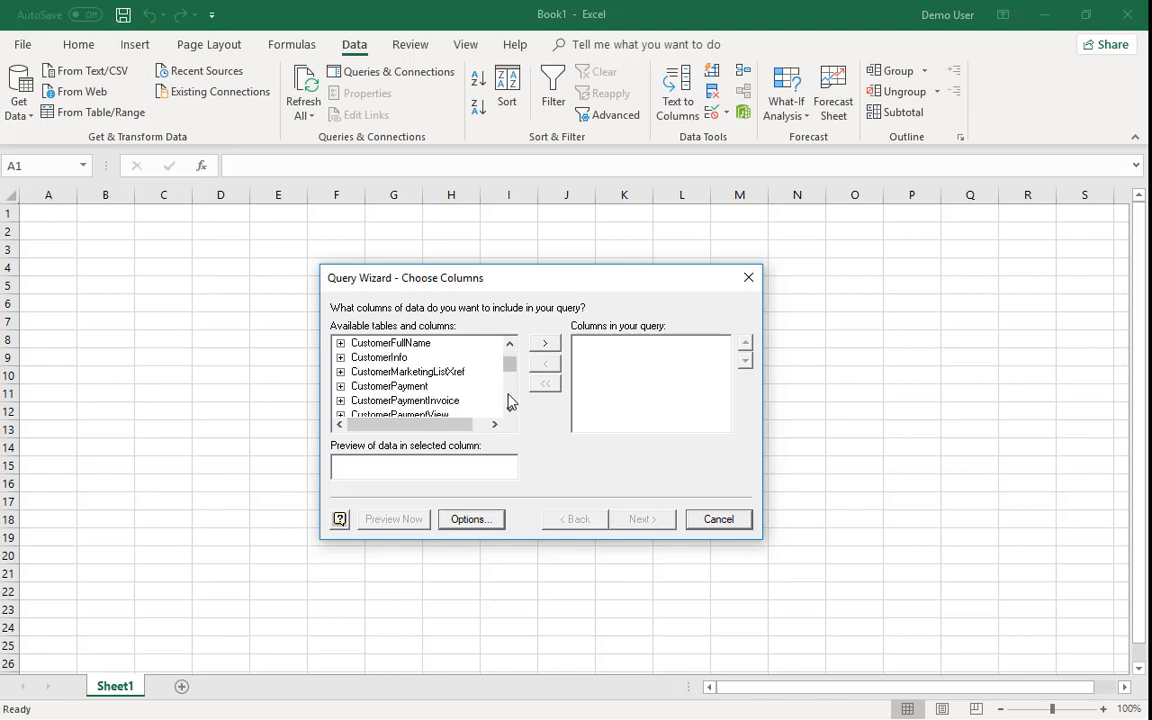
pyautogui.scroll(-4, 512, 400)
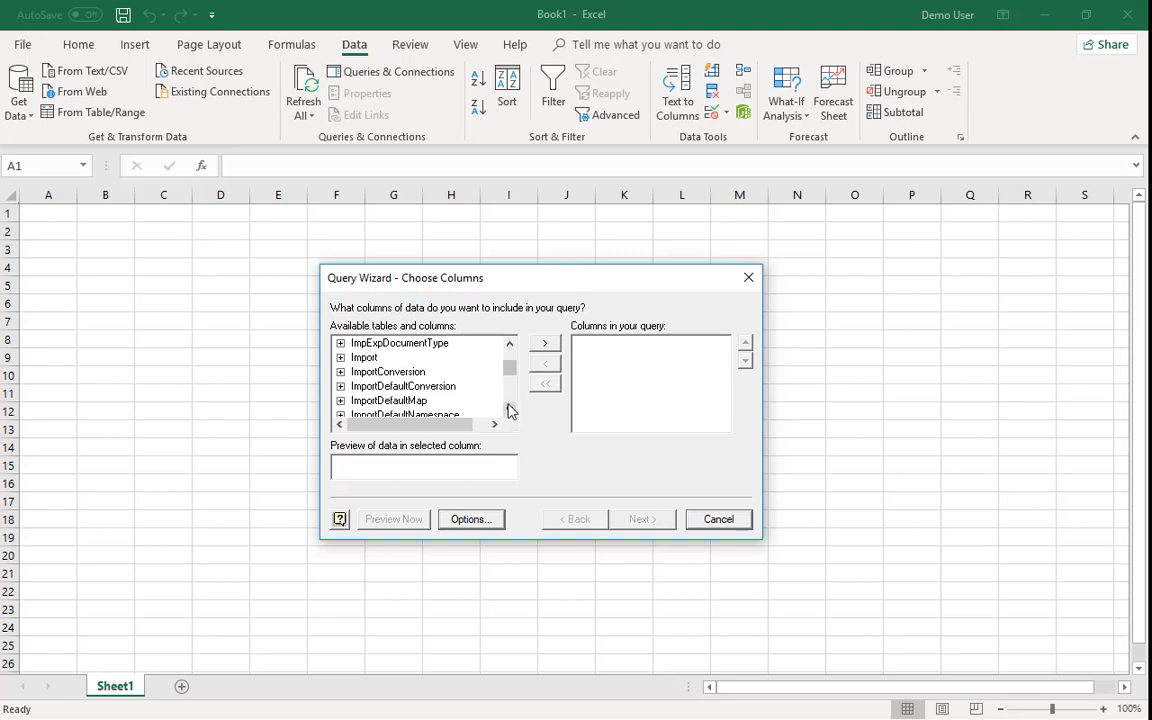
pyautogui.click(511, 410)
pyautogui.click(511, 410)
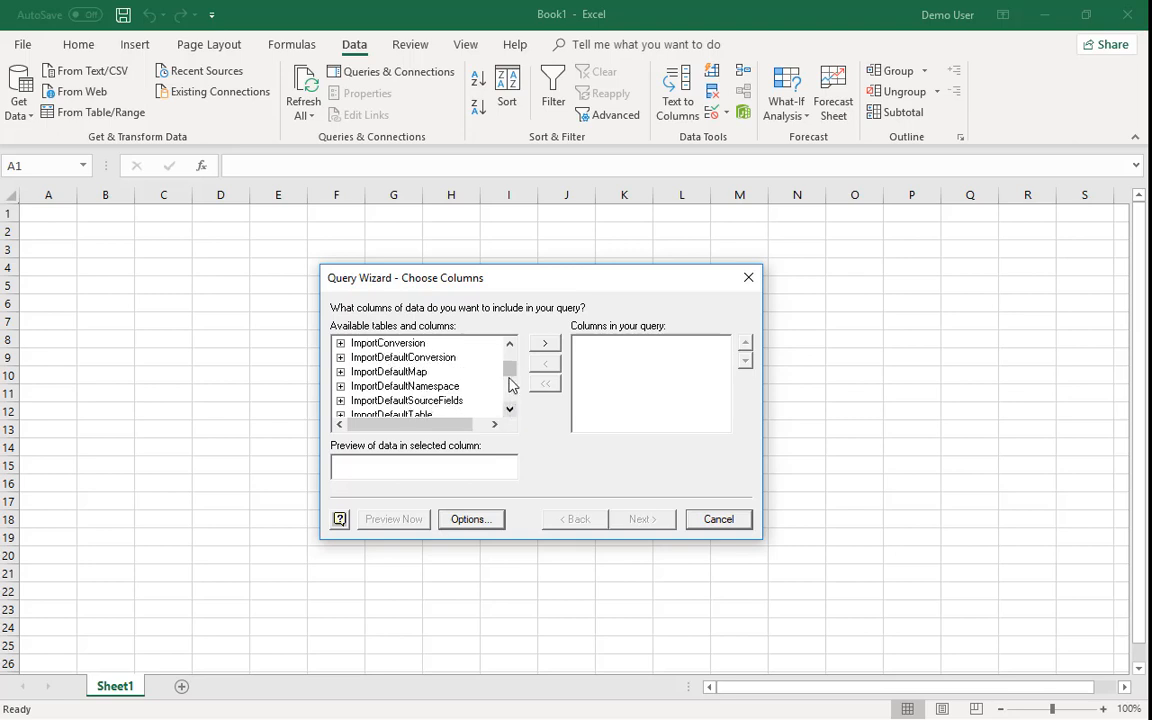
pyautogui.moveTo(509, 371); pyautogui.dragTo(511, 395)
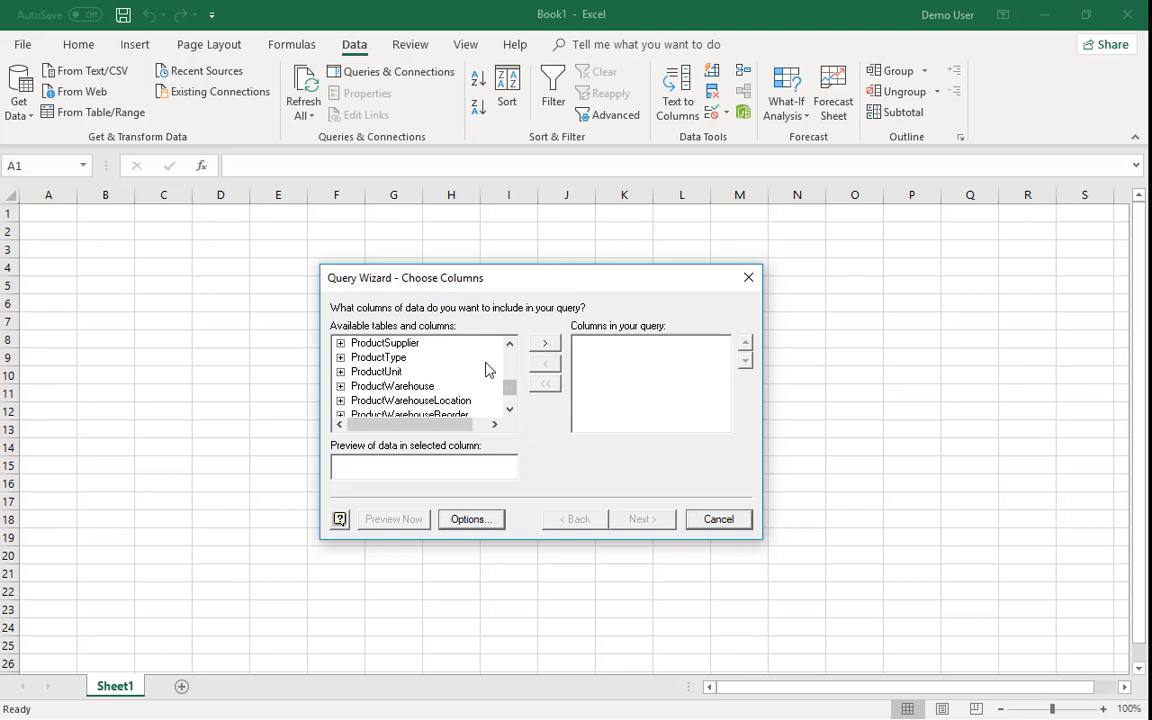
pyautogui.click(509, 344)
pyautogui.click(509, 344)
pyautogui.click(509, 344)
pyautogui.click(509, 344)
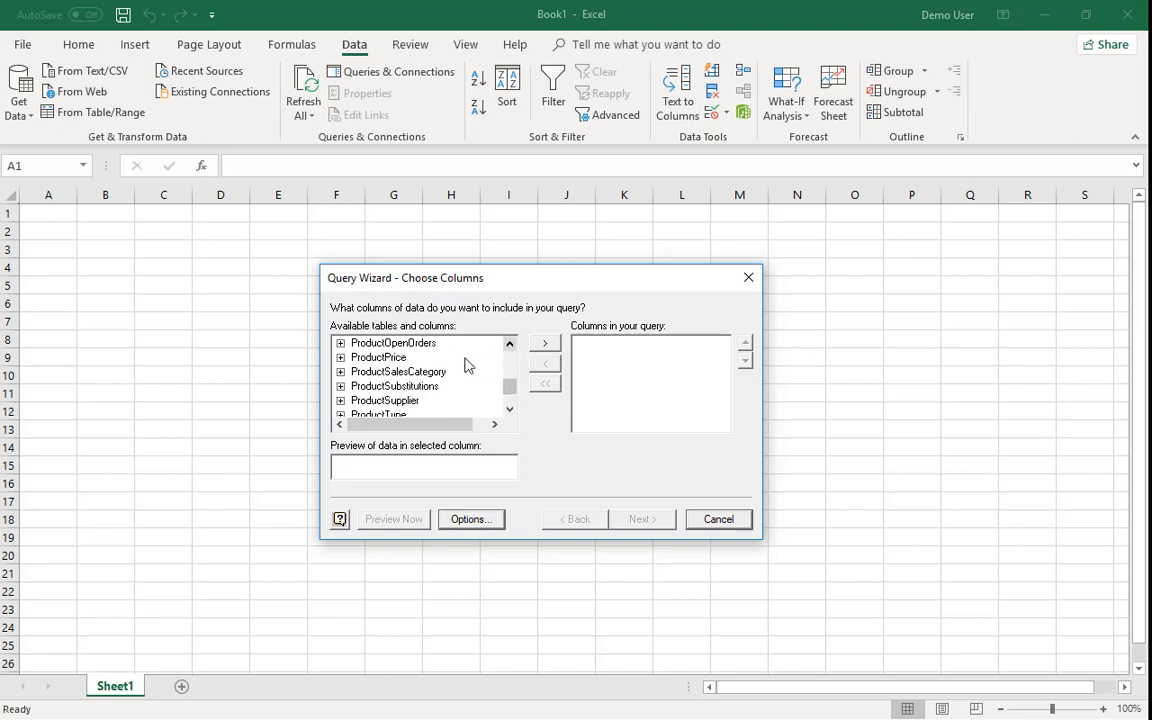
pyautogui.click(378, 358)
pyautogui.doubleClick(354, 358)
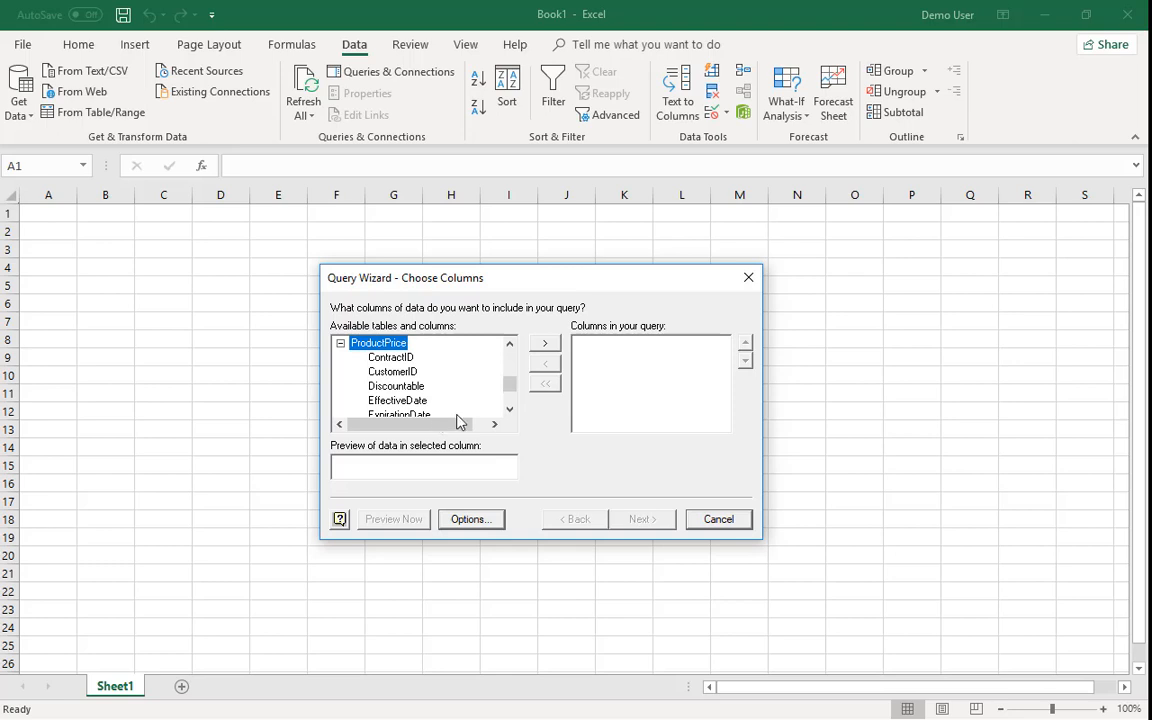
# Add the ProductID column of the ProductPrice view to the query
pyautogui.click(510, 411)
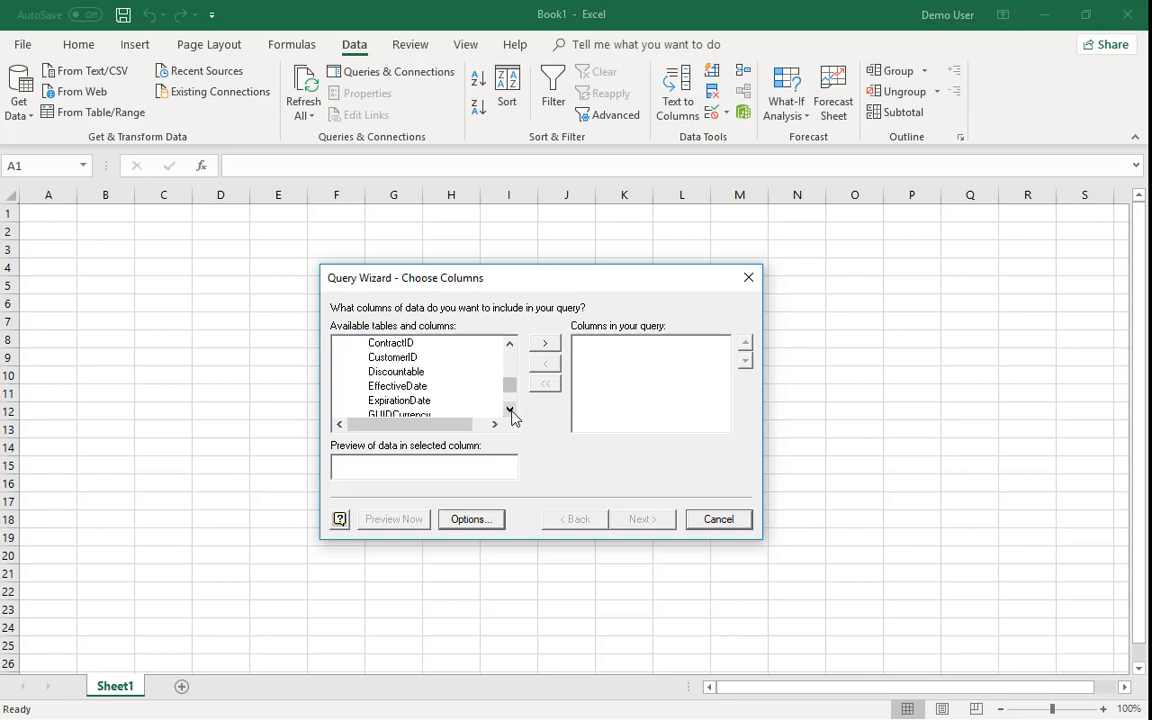
pyautogui.click(510, 411)
pyautogui.click(510, 411)
pyautogui.click(510, 411)
pyautogui.click(511, 411)
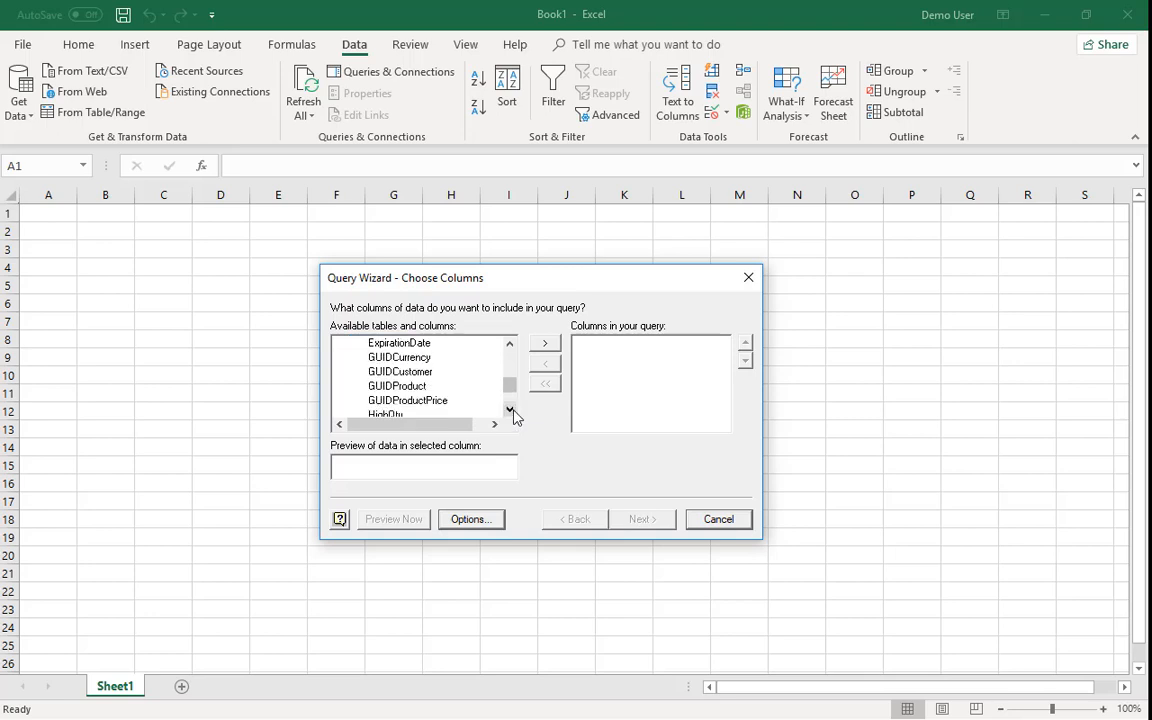
pyautogui.click(510, 411)
pyautogui.click(510, 411)
pyautogui.click(510, 411)
pyautogui.click(510, 411)
pyautogui.click(510, 411)
pyautogui.click(510, 411)
pyautogui.click(510, 411)
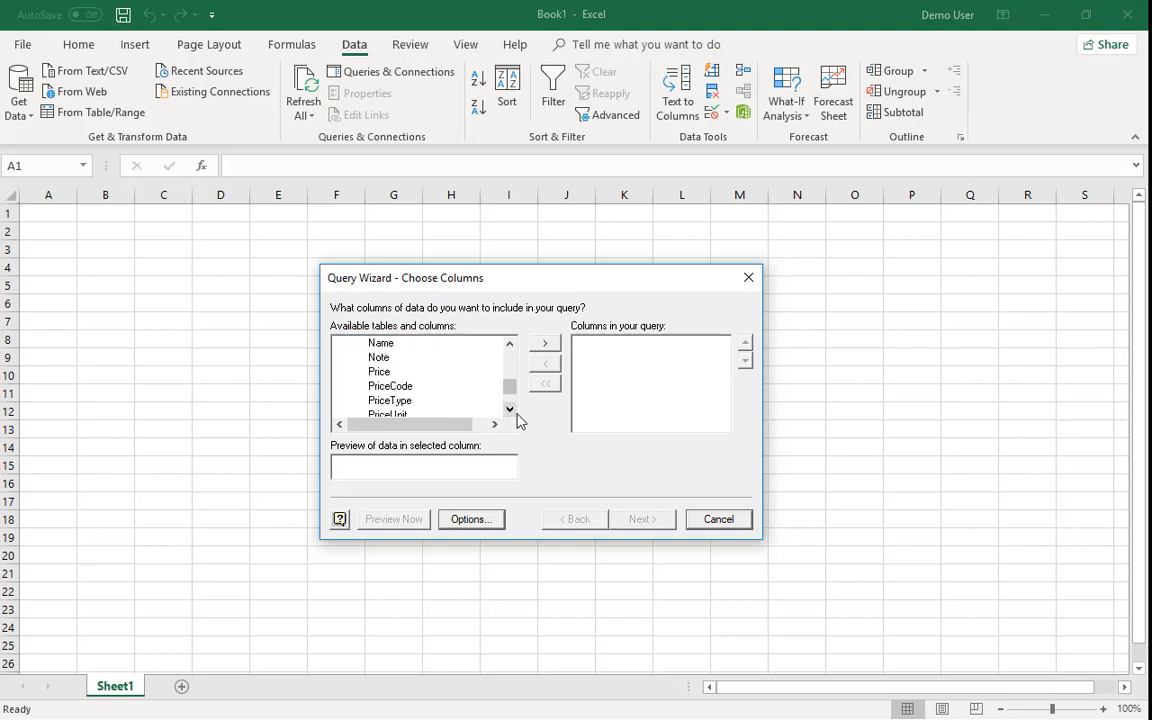
pyautogui.click(510, 411)
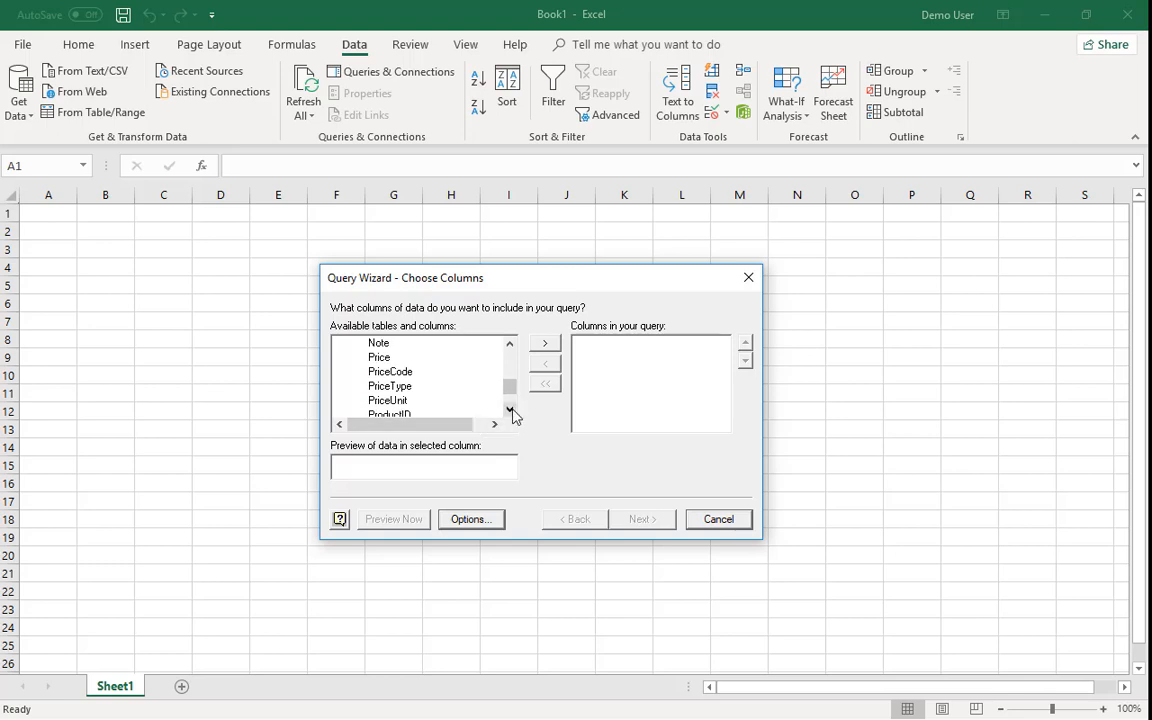
pyautogui.click(510, 411)
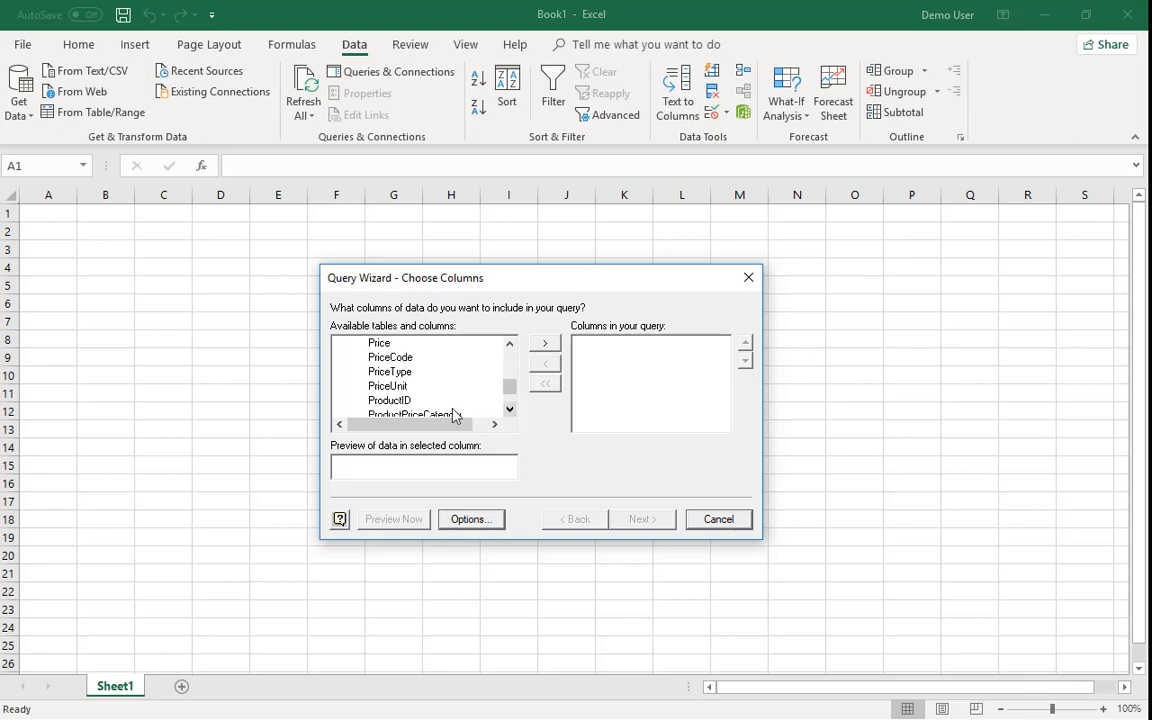
pyautogui.click(377, 401)
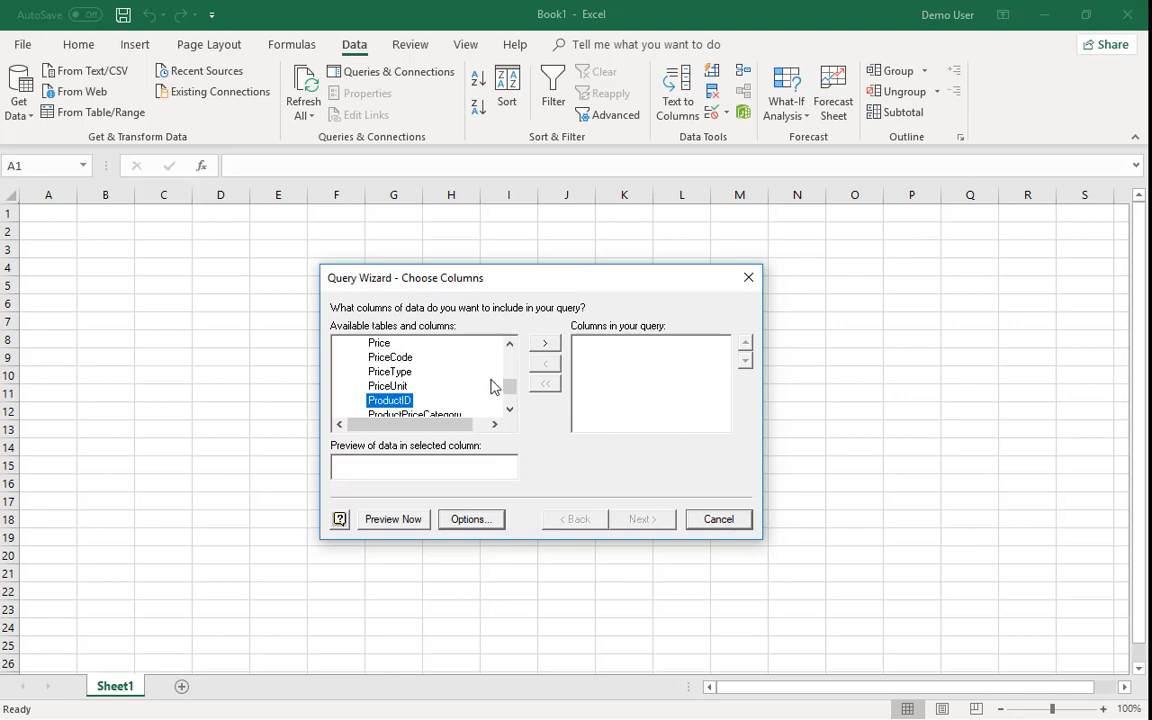
pyautogui.click(545, 345)
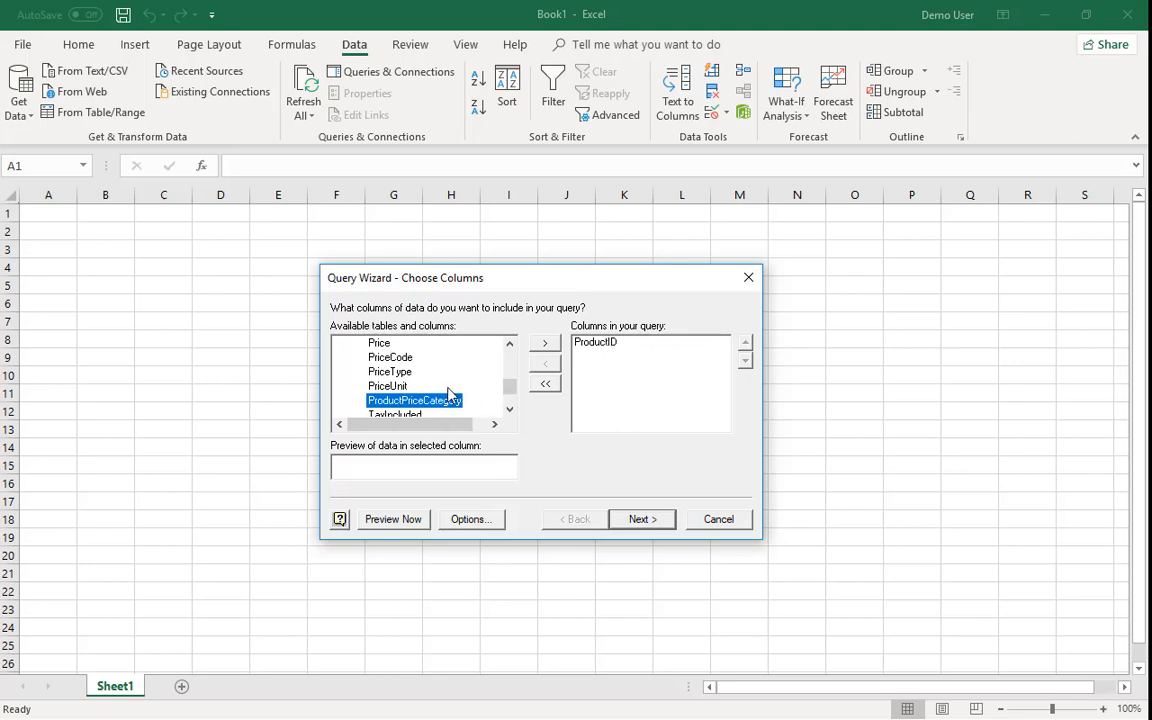
# Add the PriceCode, Price, PriceType and PriceUnit columns to the query, in that order
pyautogui.click(462, 357)
pyautogui.click(545, 342)
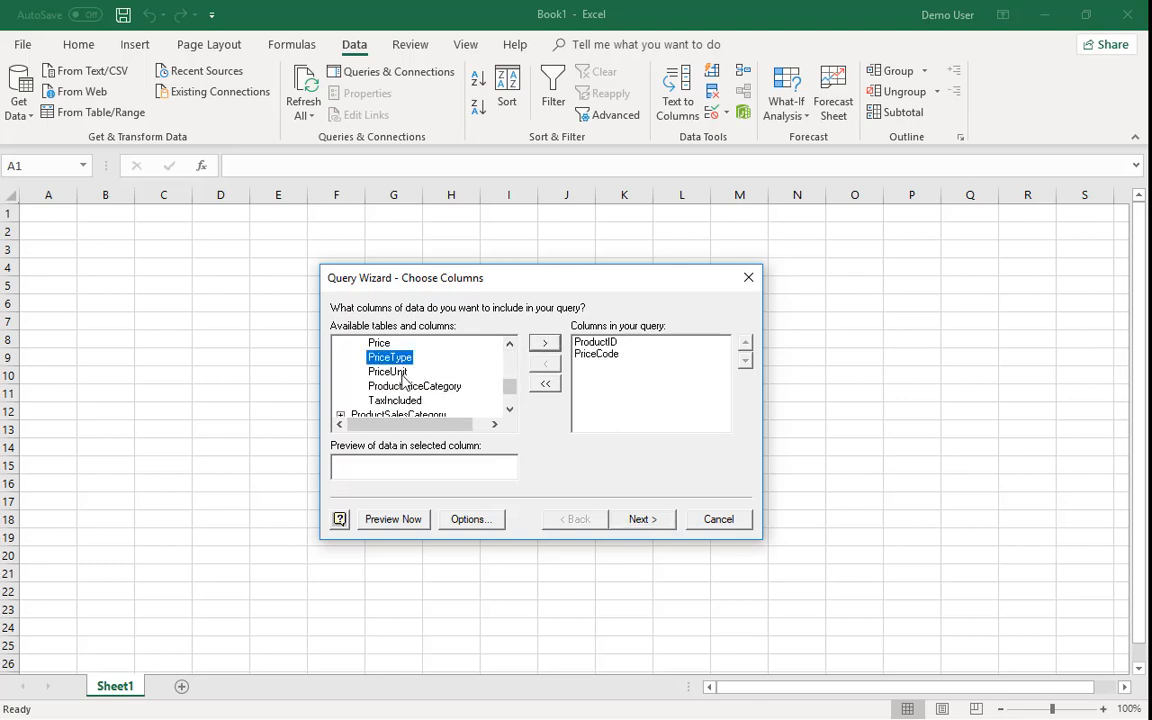
pyautogui.click(379, 343)
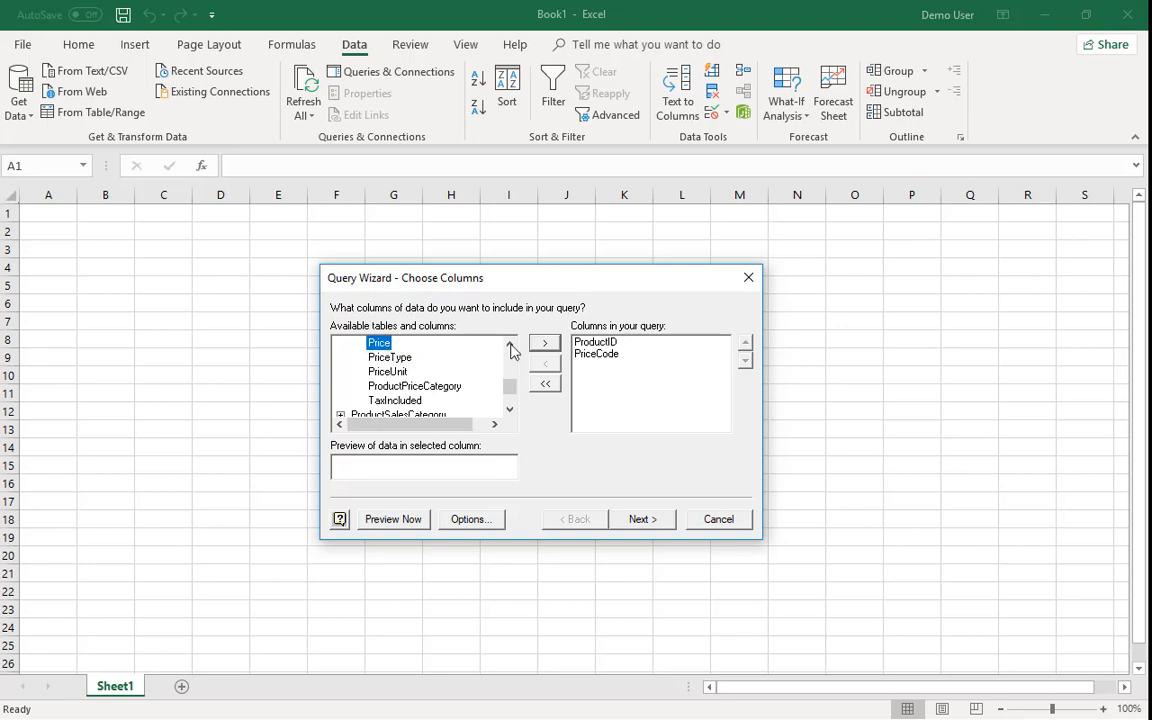
pyautogui.click(545, 343)
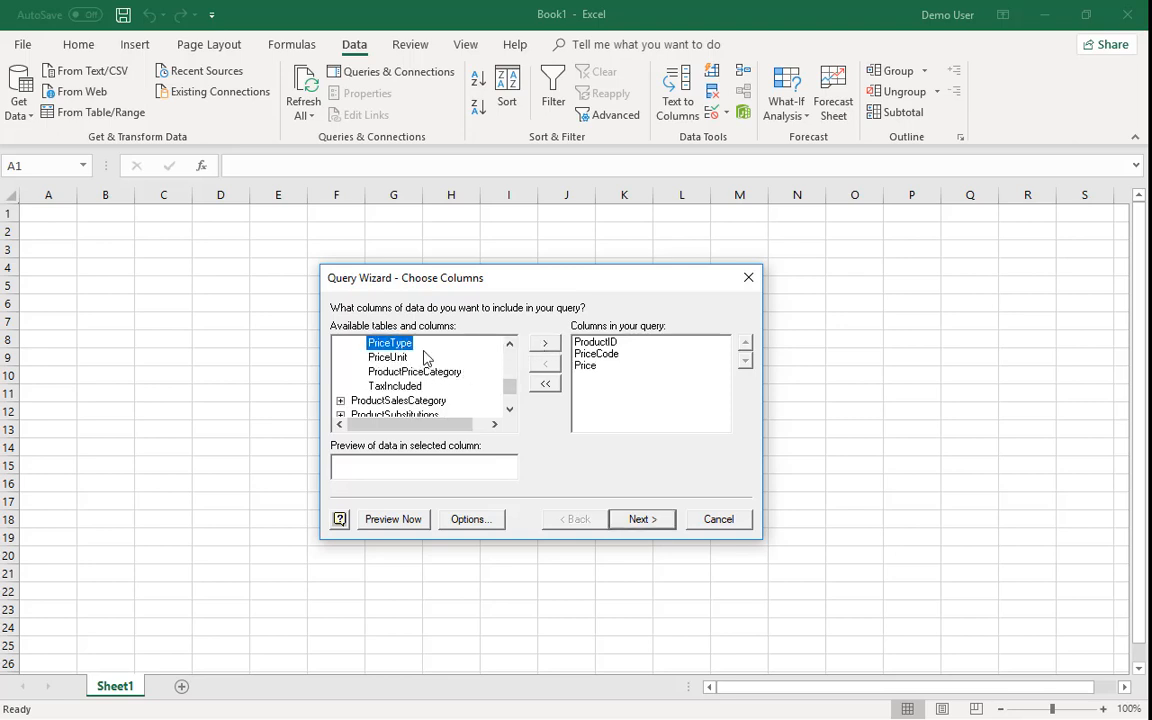
pyautogui.click(546, 344)
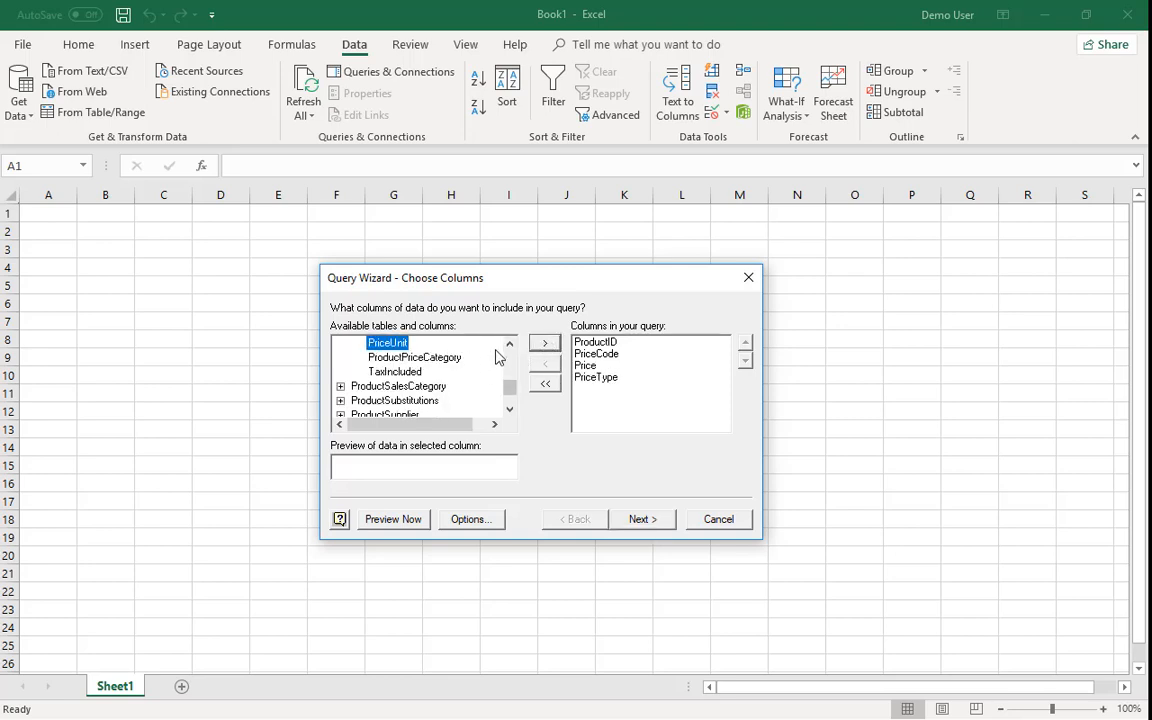
pyautogui.click(546, 344)
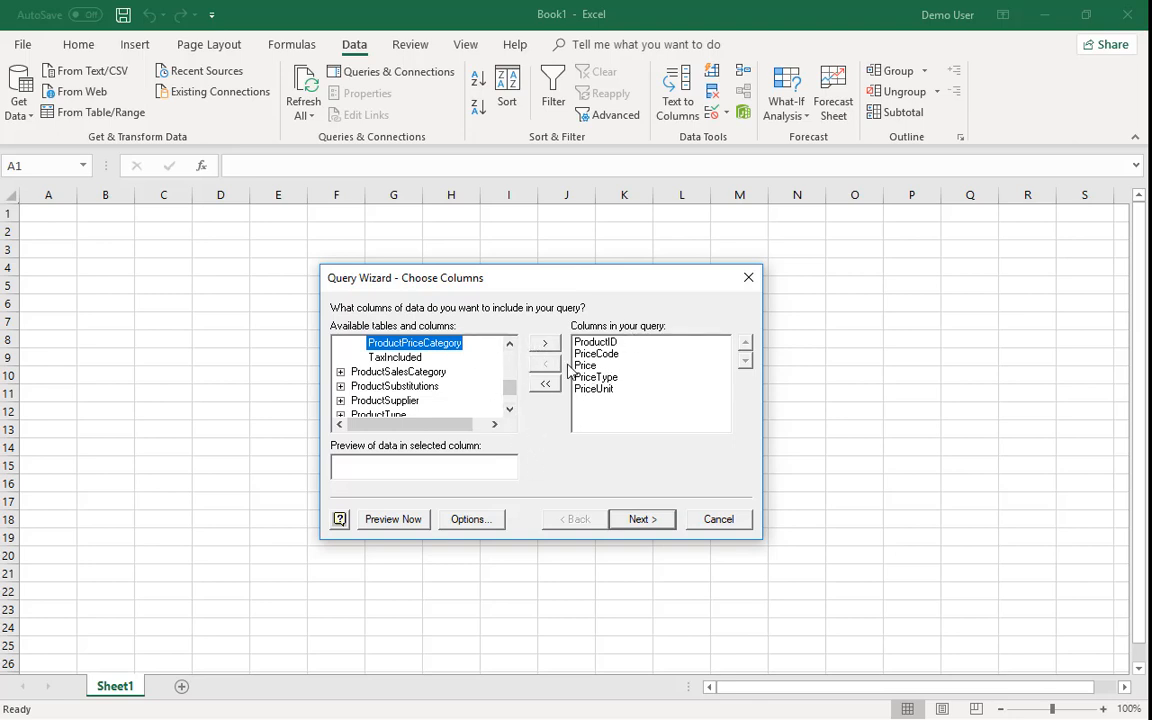
# Filter the query to include only rows where PriceCode equals *
pyautogui.click(642, 519)
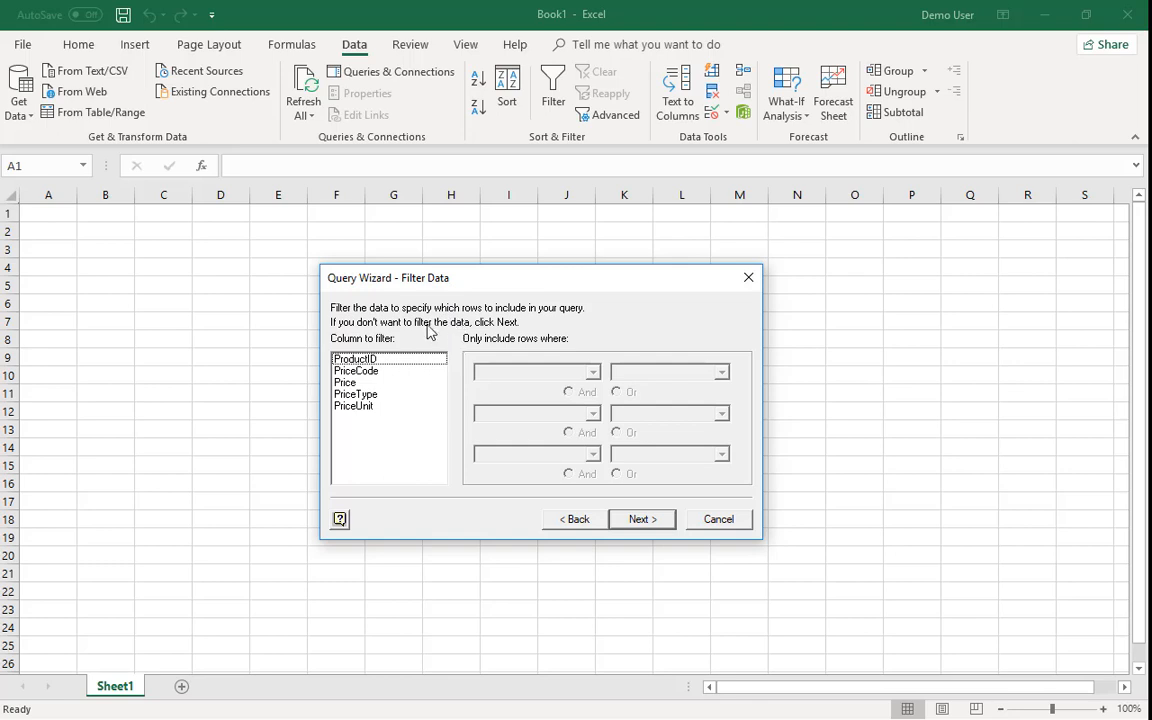
pyautogui.click(372, 373)
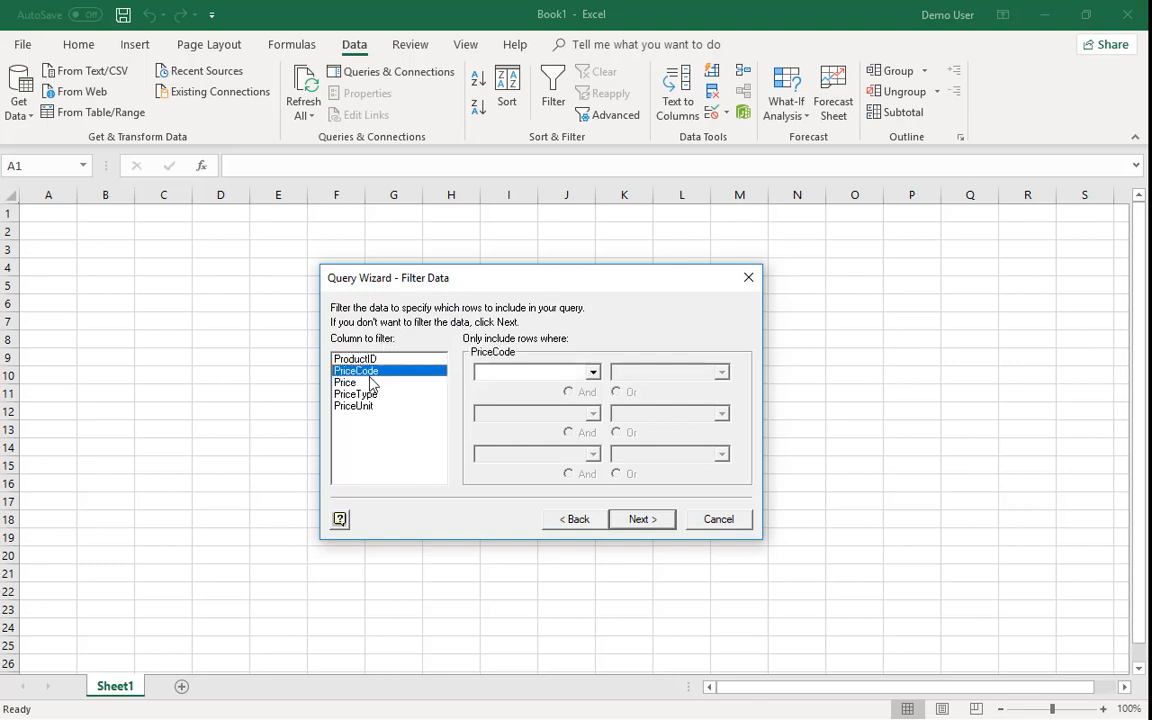
pyautogui.click(592, 373)
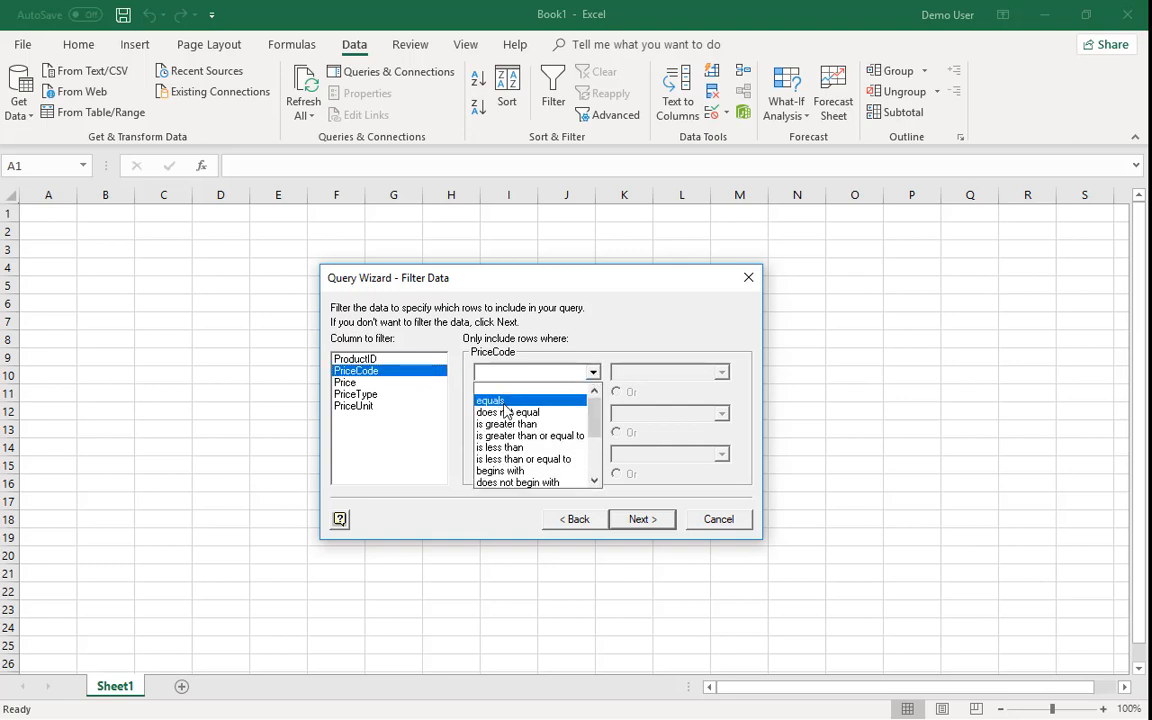
pyautogui.click(502, 403)
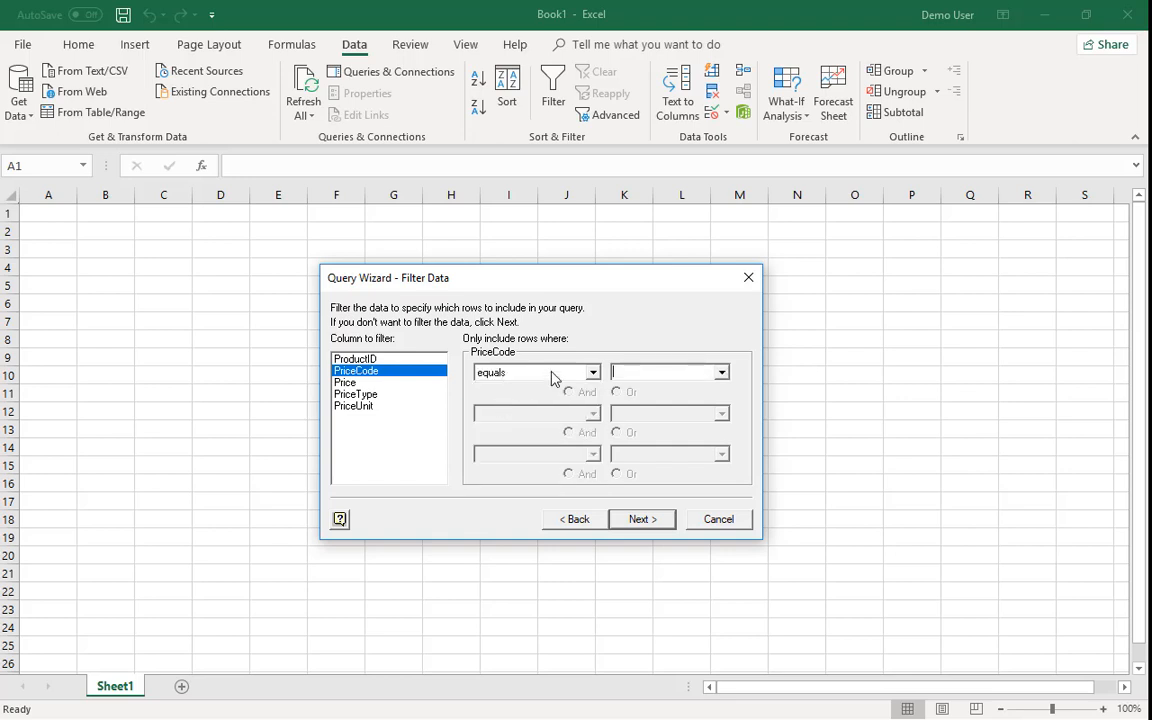
pyautogui.click(648, 372)
pyautogui.write("'")
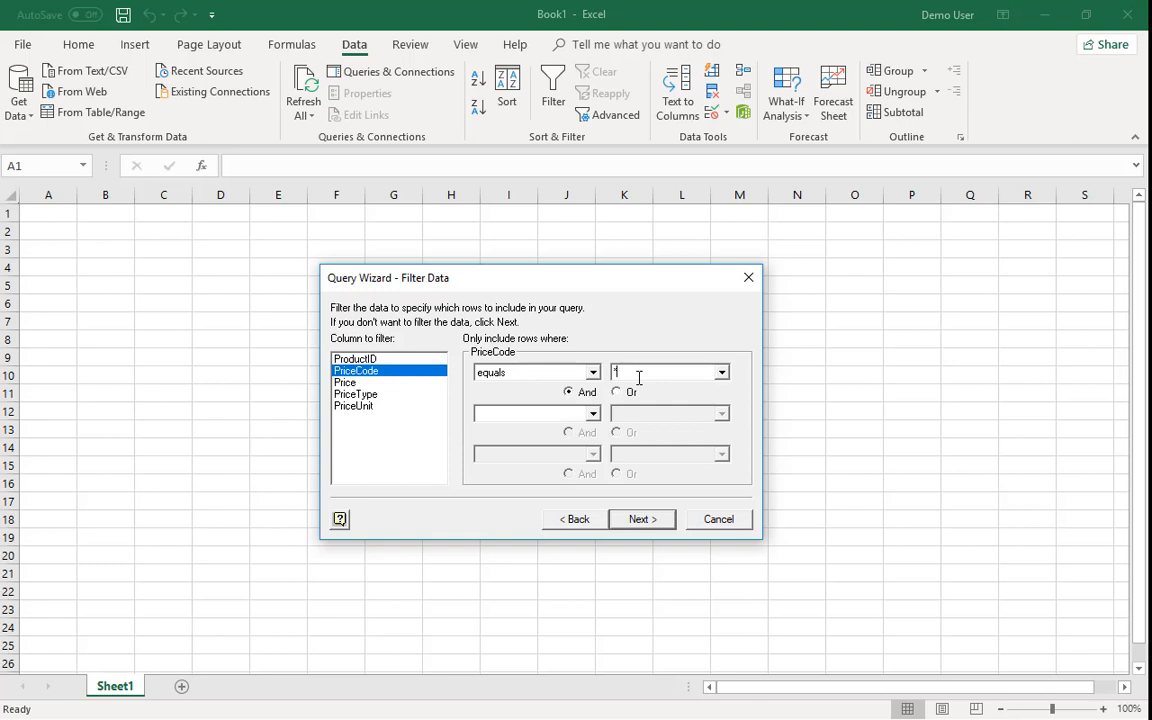
pyautogui.click(642, 519)
# Sort the query by ProductID in ascending order
pyautogui.click(561, 374)
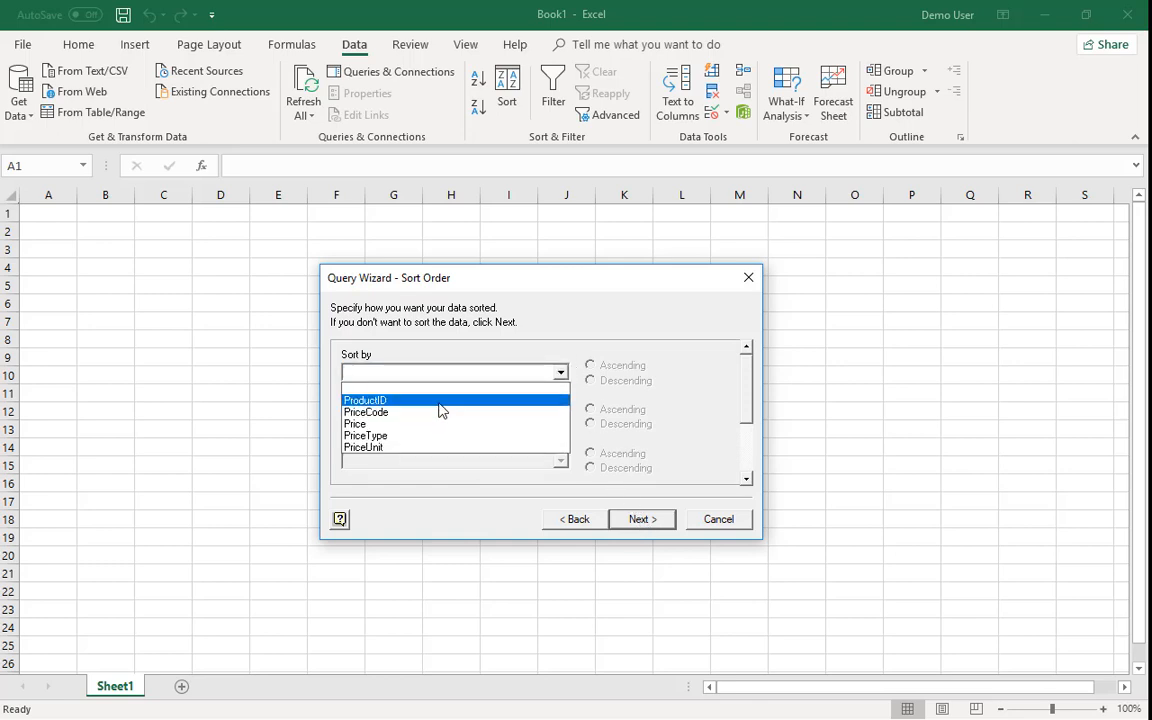
pyautogui.click(439, 401)
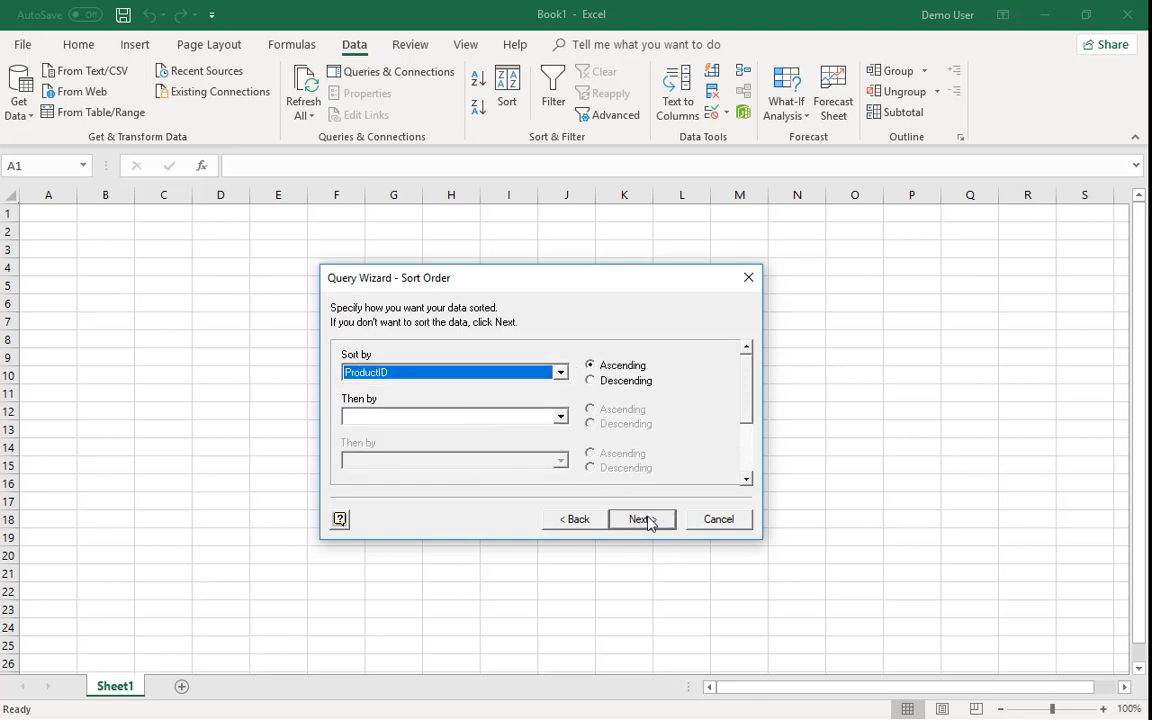
pyautogui.click(642, 519)
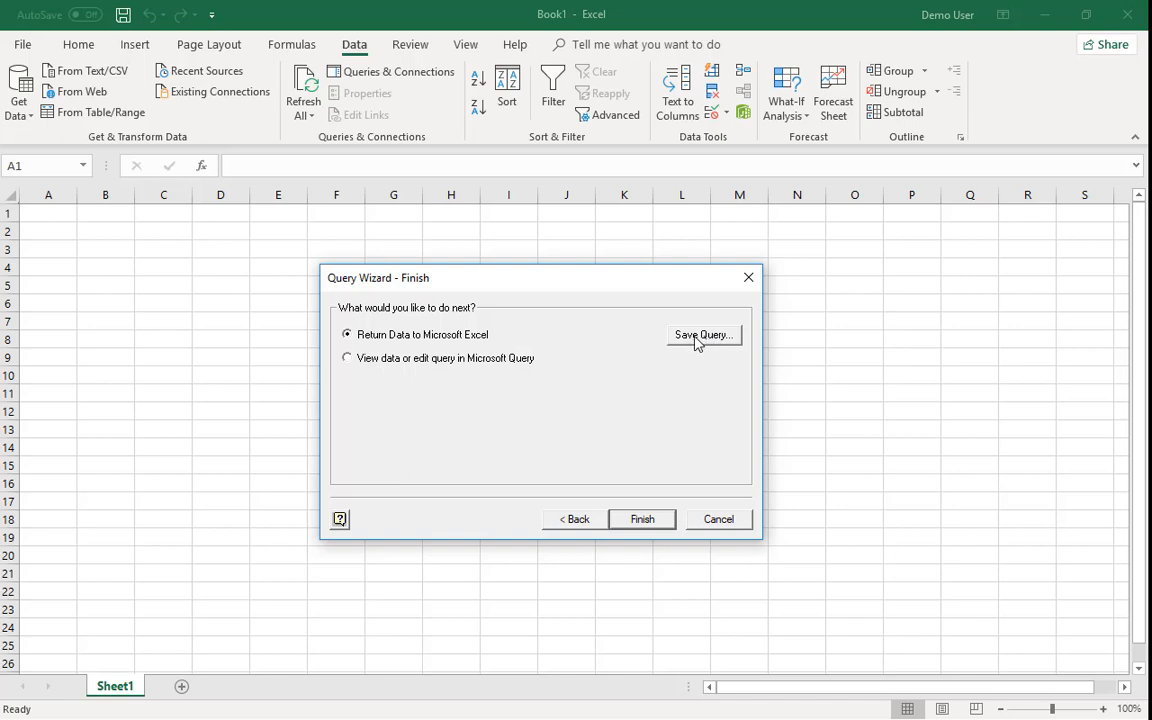
# Return the query data to Excel and choose cell A1 of the existing worksheet as the destination
pyautogui.click(643, 520)
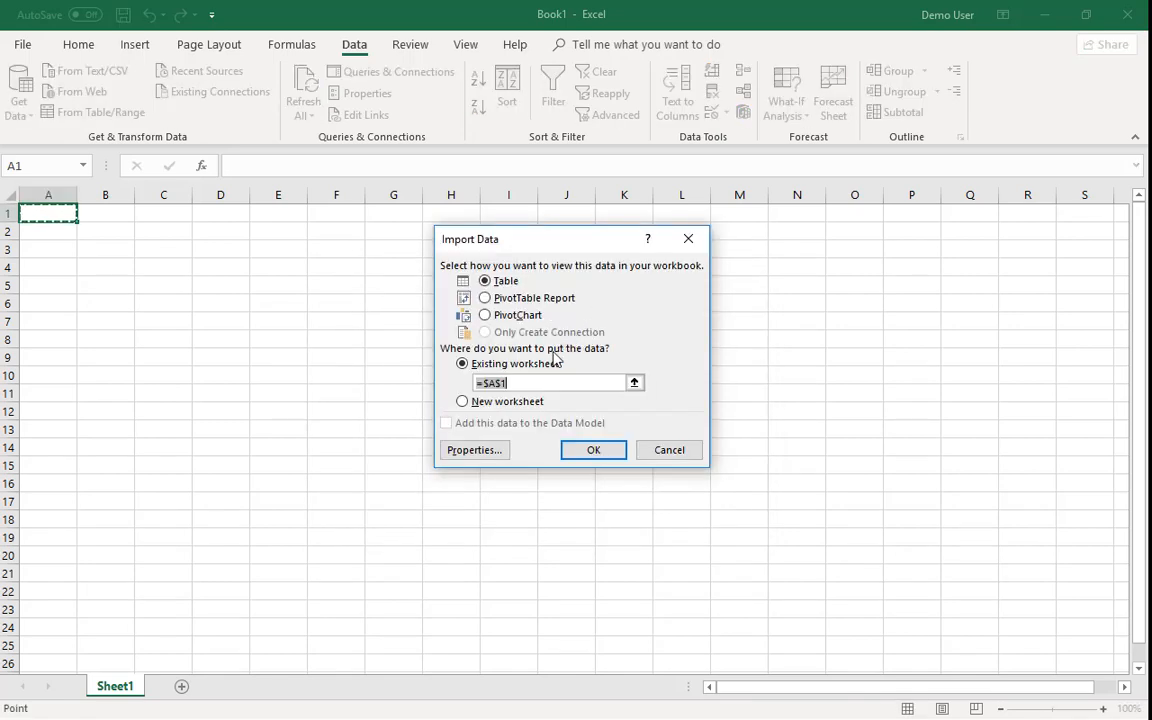
pyautogui.click(54, 253)
pyautogui.click(130, 302)
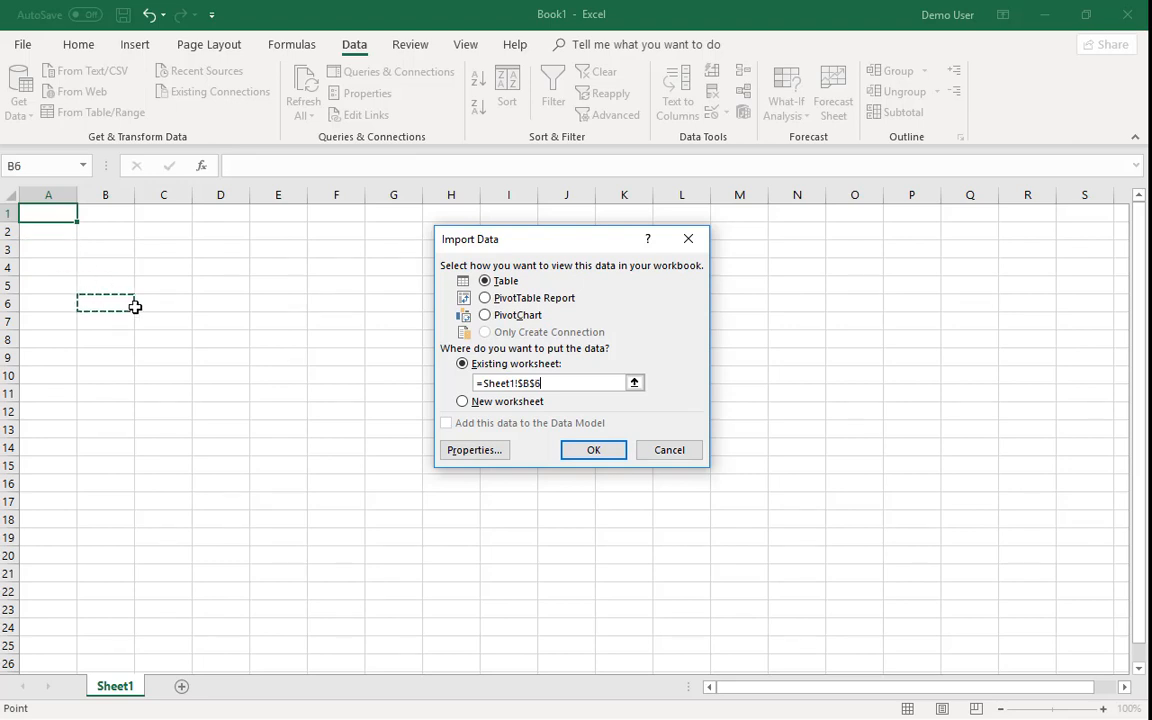
pyautogui.click(189, 327)
pyautogui.click(236, 320)
pyautogui.click(218, 267)
pyautogui.click(145, 270)
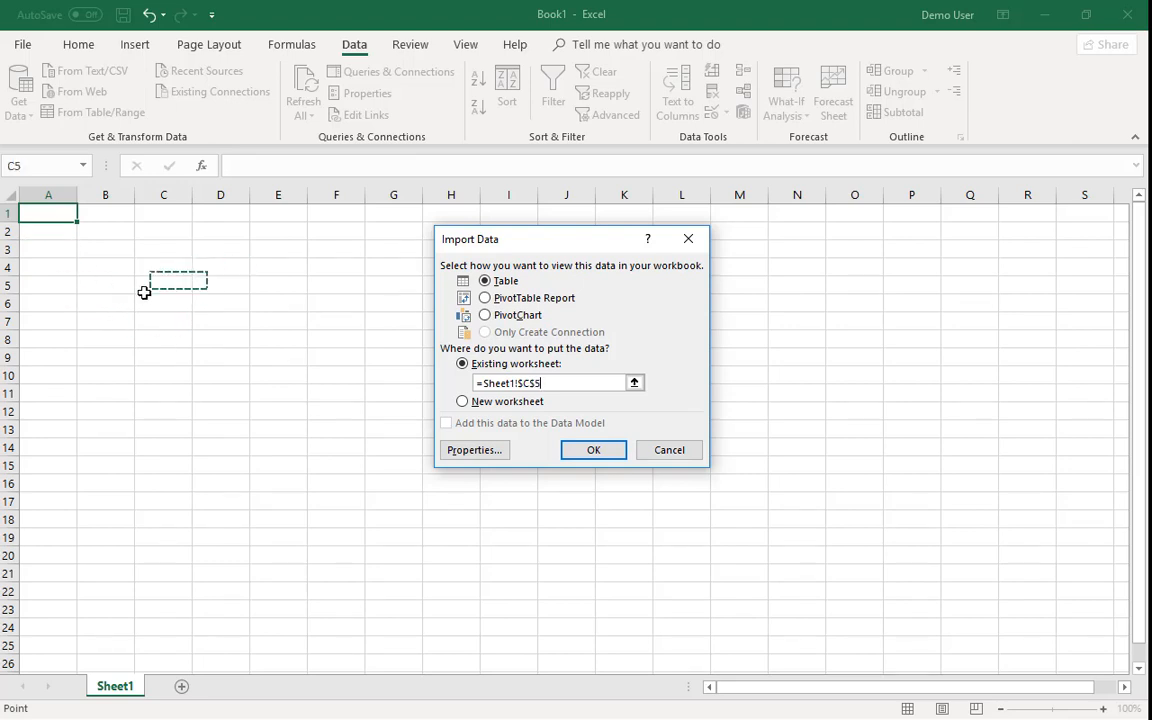
pyautogui.click(113, 272)
pyautogui.click(54, 272)
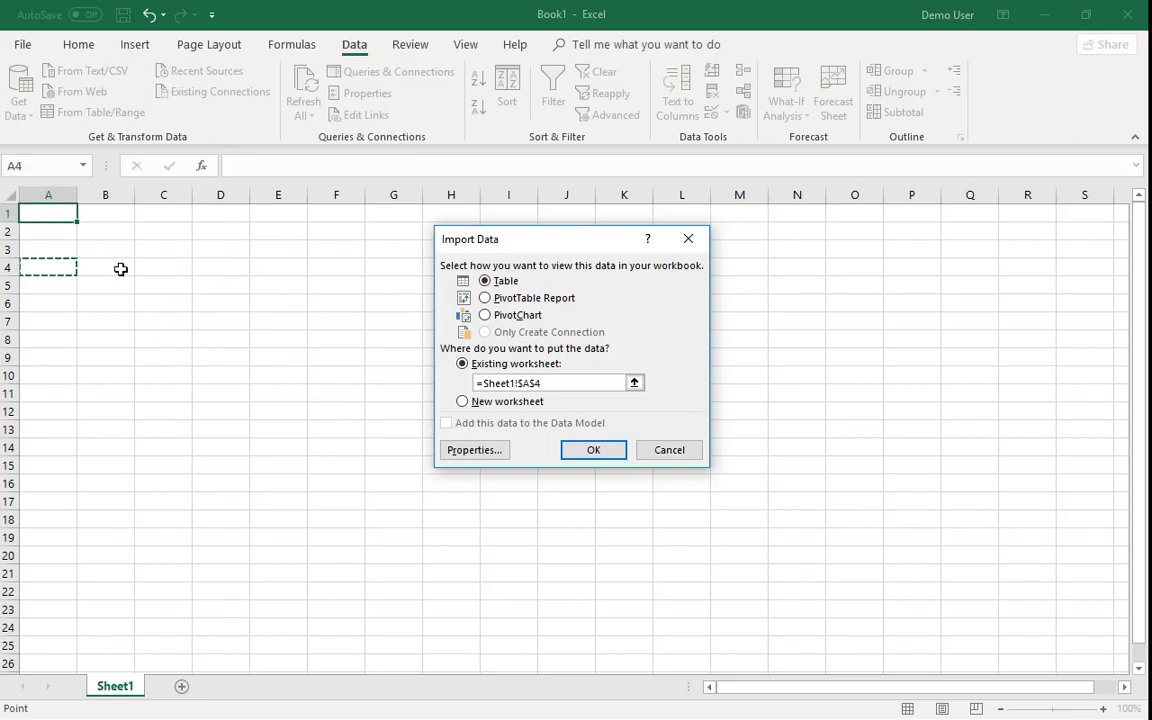
pyautogui.click(46, 214)
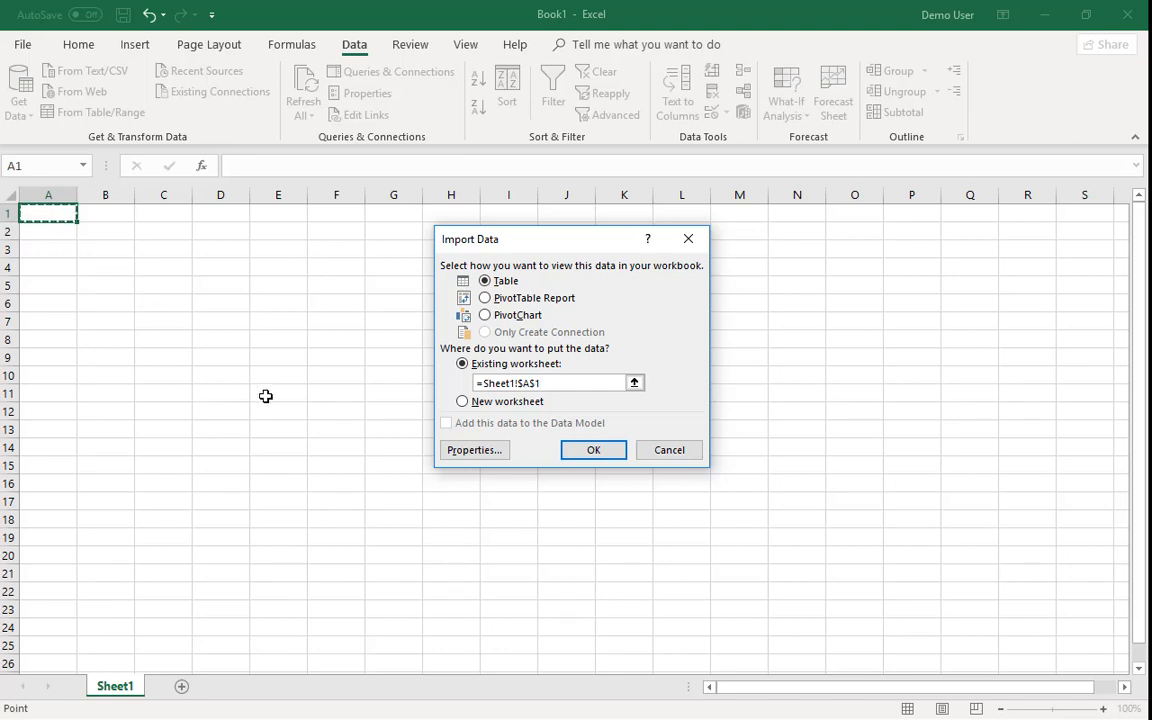
# Set the connection to refresh every 60 minutes and whenever the file is opened
pyautogui.click(478, 451)
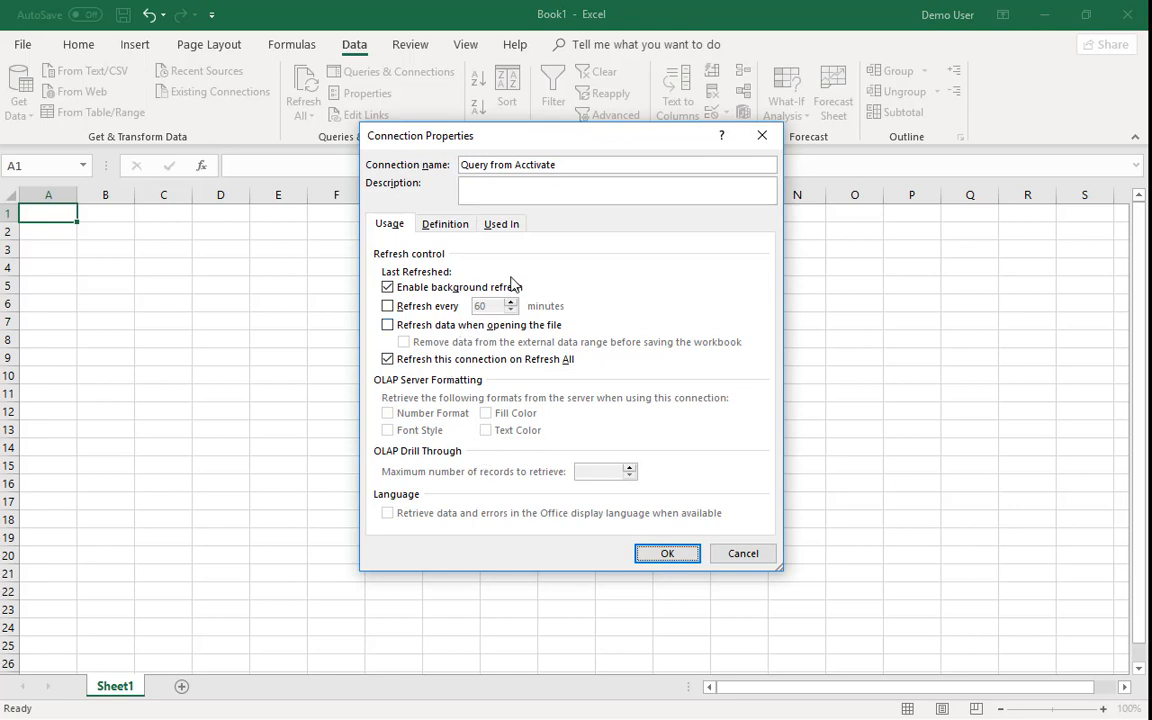
pyautogui.click(388, 307)
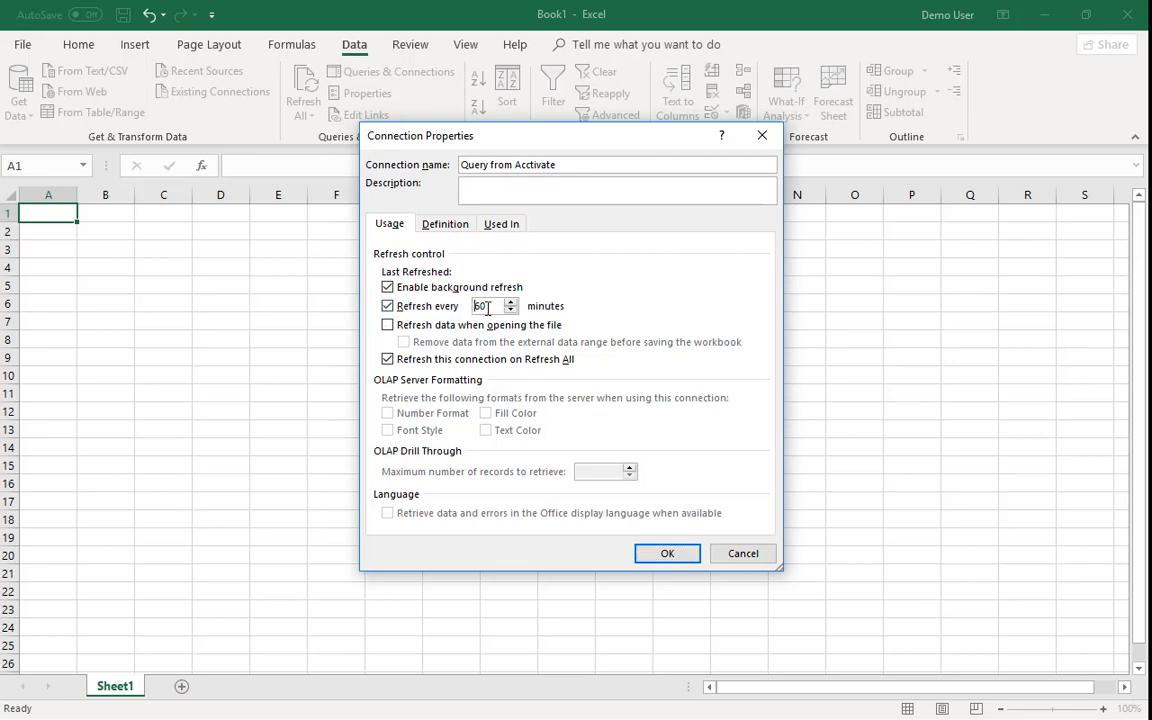
pyautogui.click(388, 325)
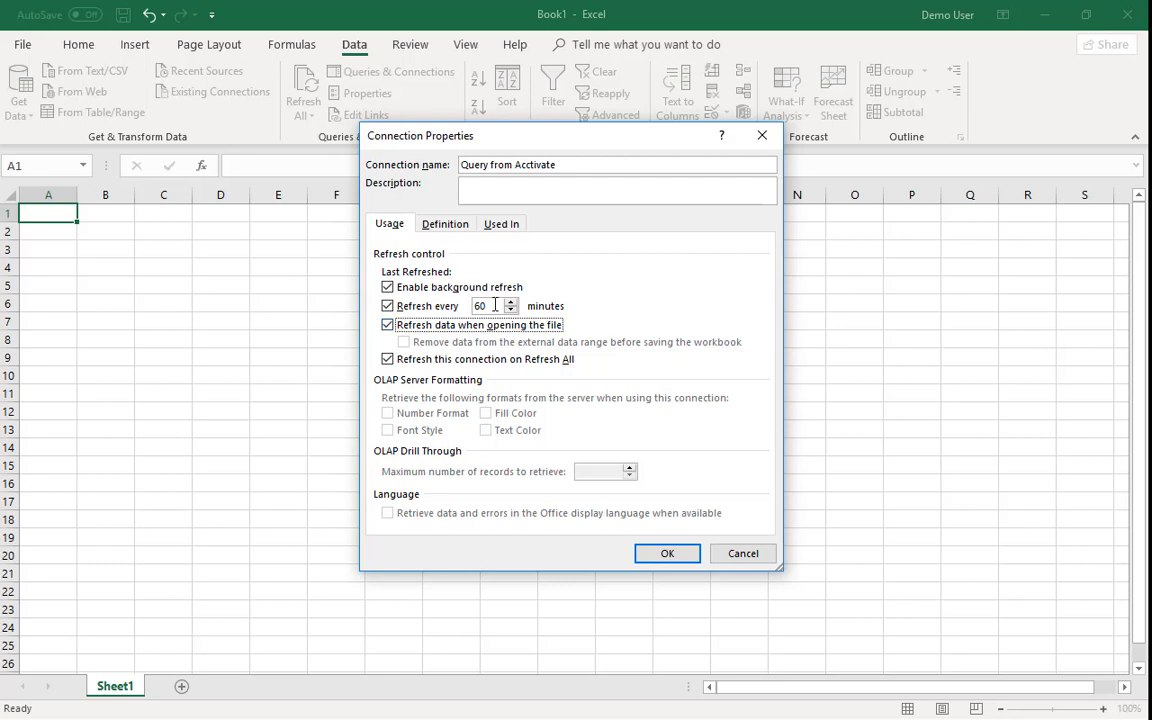
# Have the password saved in the connection definition and import the data as a table
pyautogui.click(445, 226)
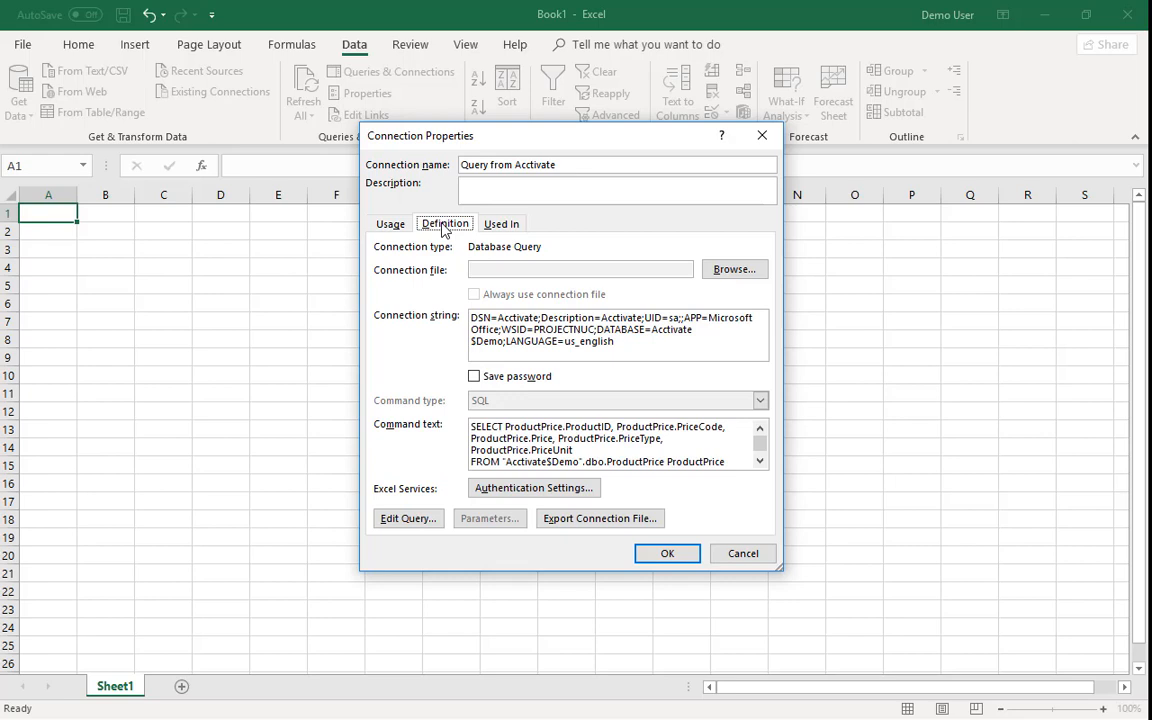
pyautogui.click(475, 377)
pyautogui.click(541, 417)
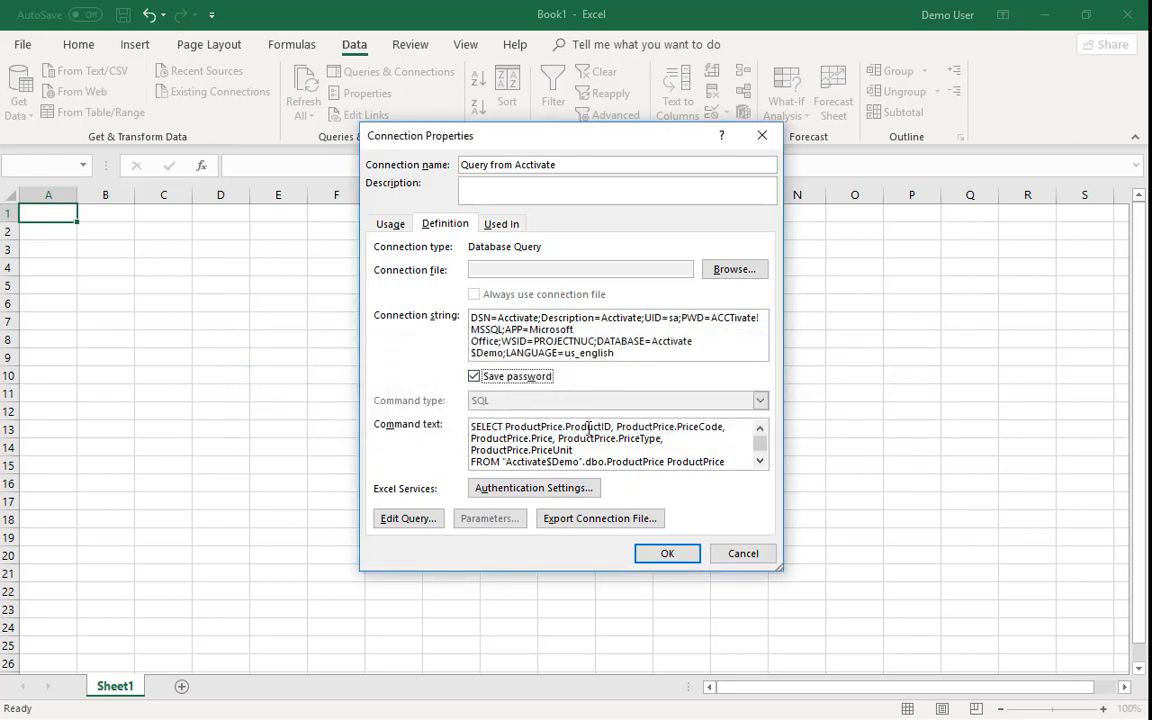
pyautogui.click(661, 558)
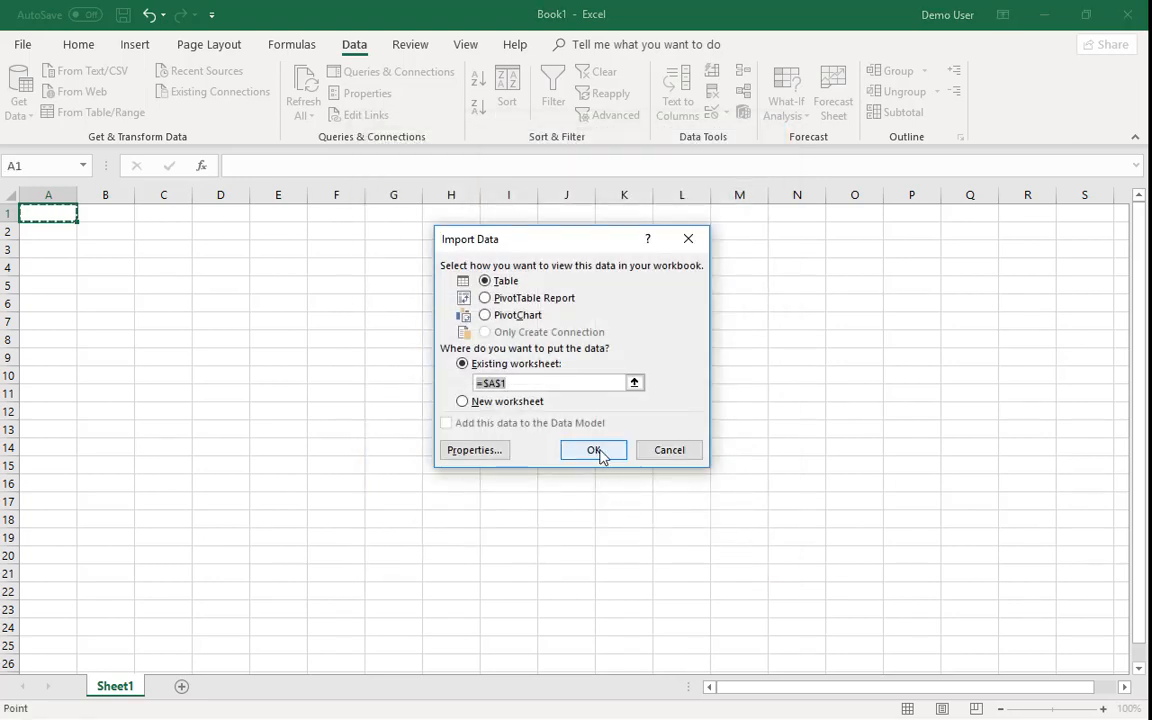
pyautogui.click(596, 452)
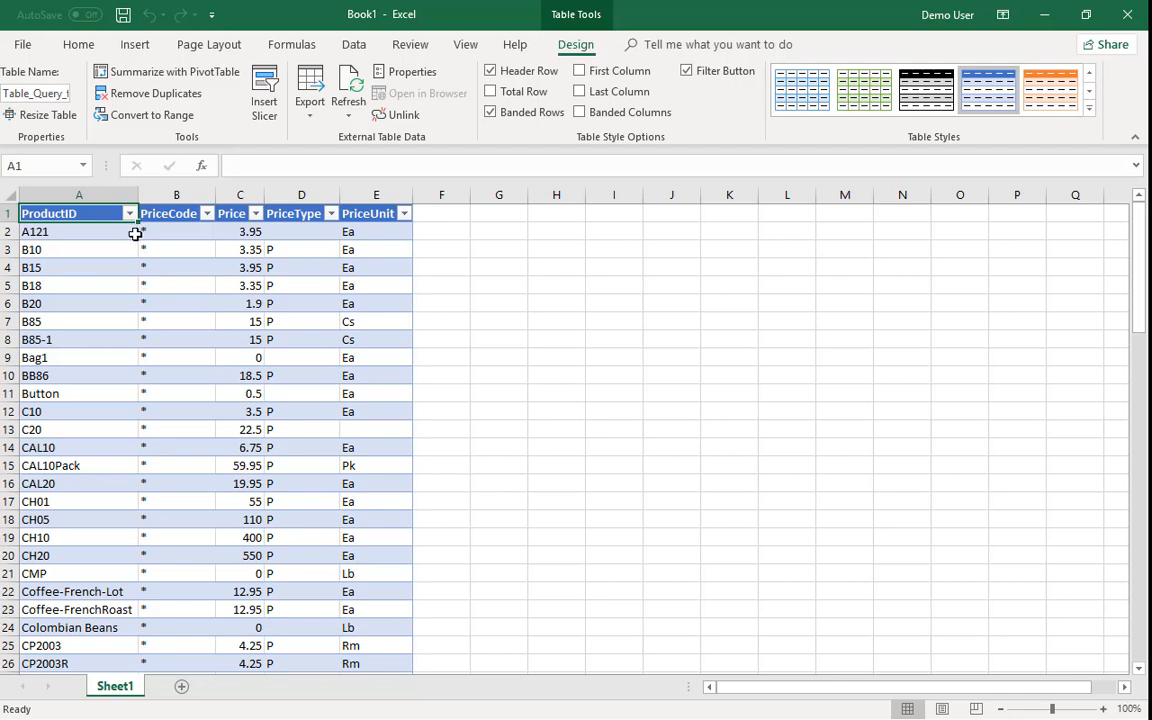
# Inspect the filter values offered for the PriceUnit column and leave the table unfiltered
pyautogui.click(403, 213)
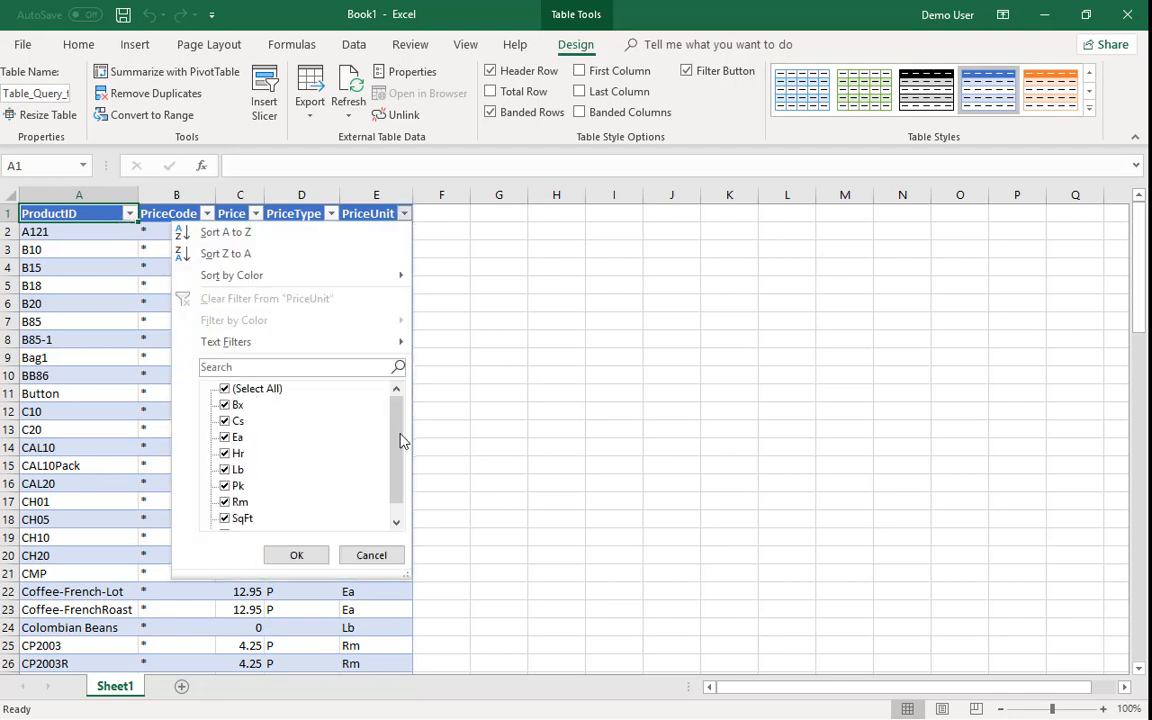
pyautogui.scroll(-1, 367, 385)
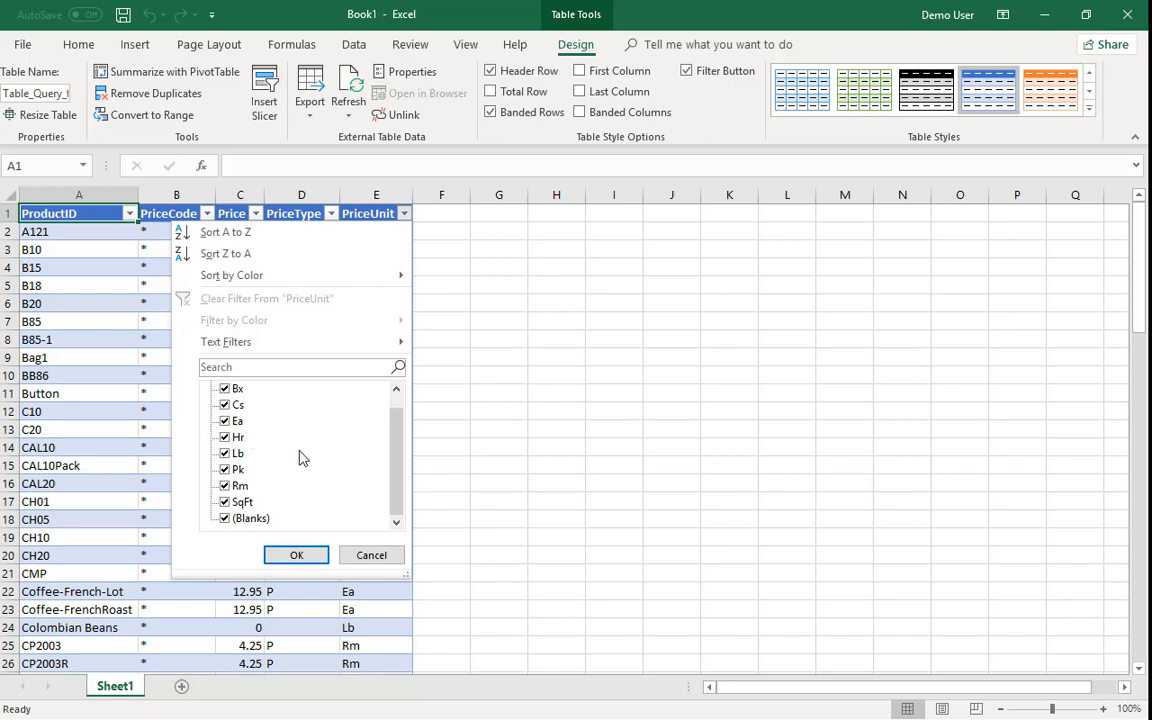
pyautogui.click(372, 555)
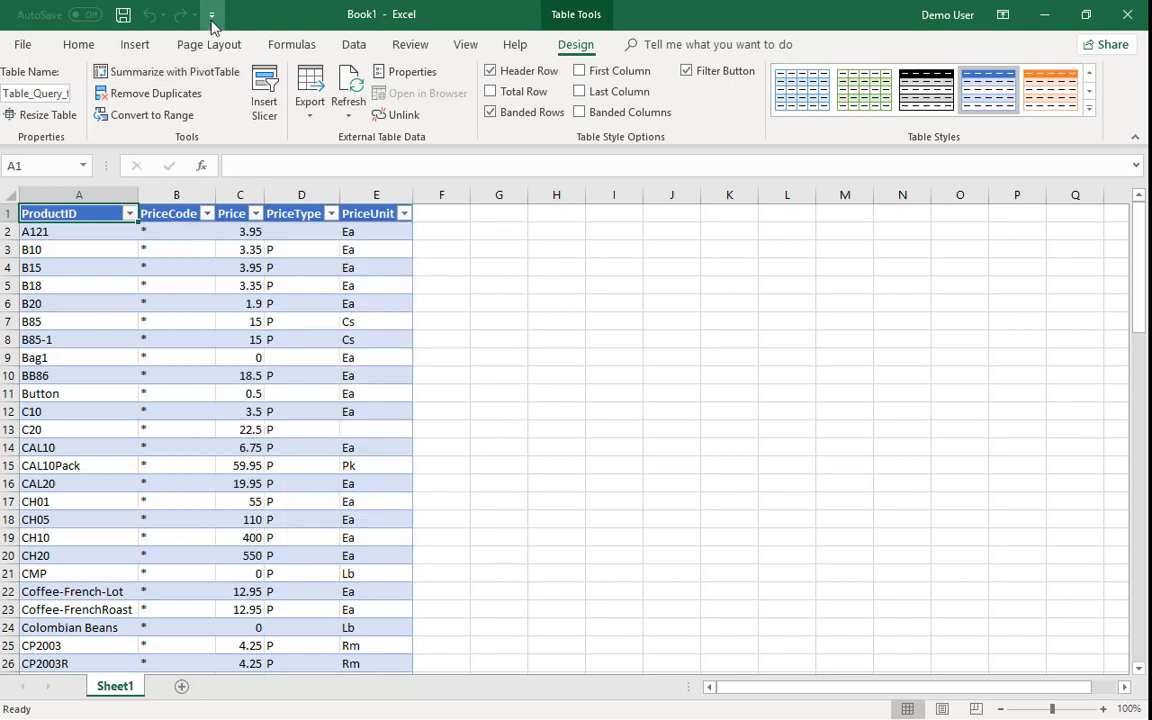
# Add the New command to the Quick Access Toolbar and create a blank workbook with it
pyautogui.click(211, 14)
pyautogui.click(234, 90)
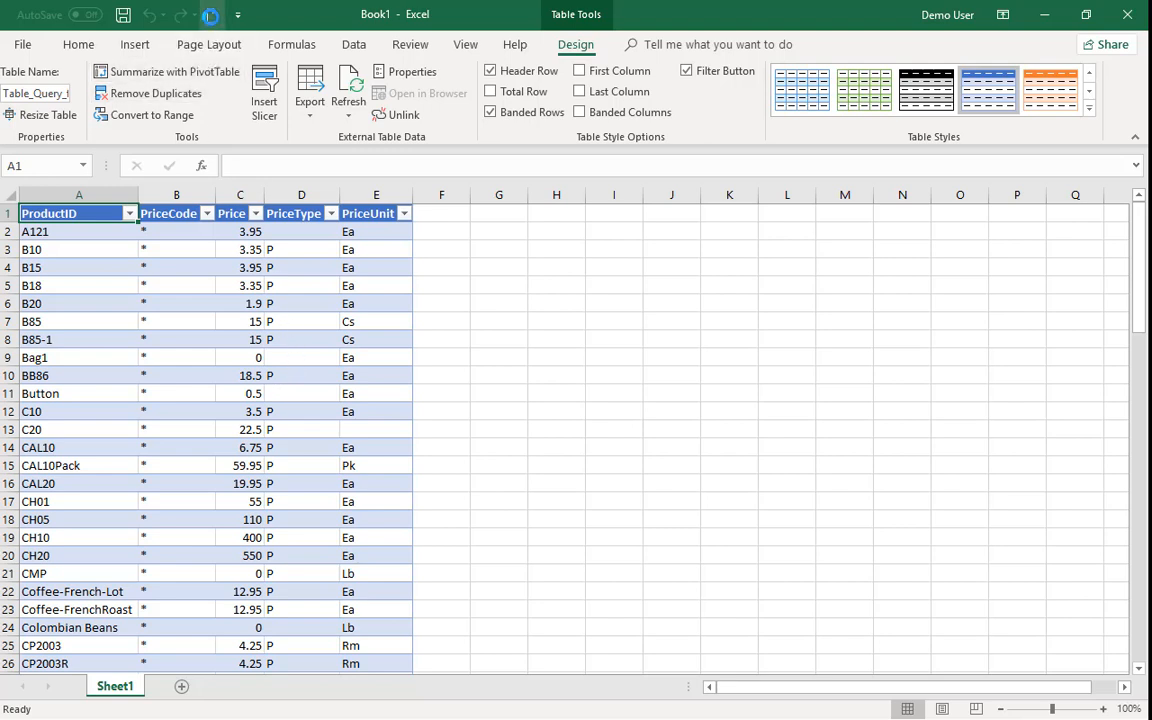
pyautogui.click(211, 15)
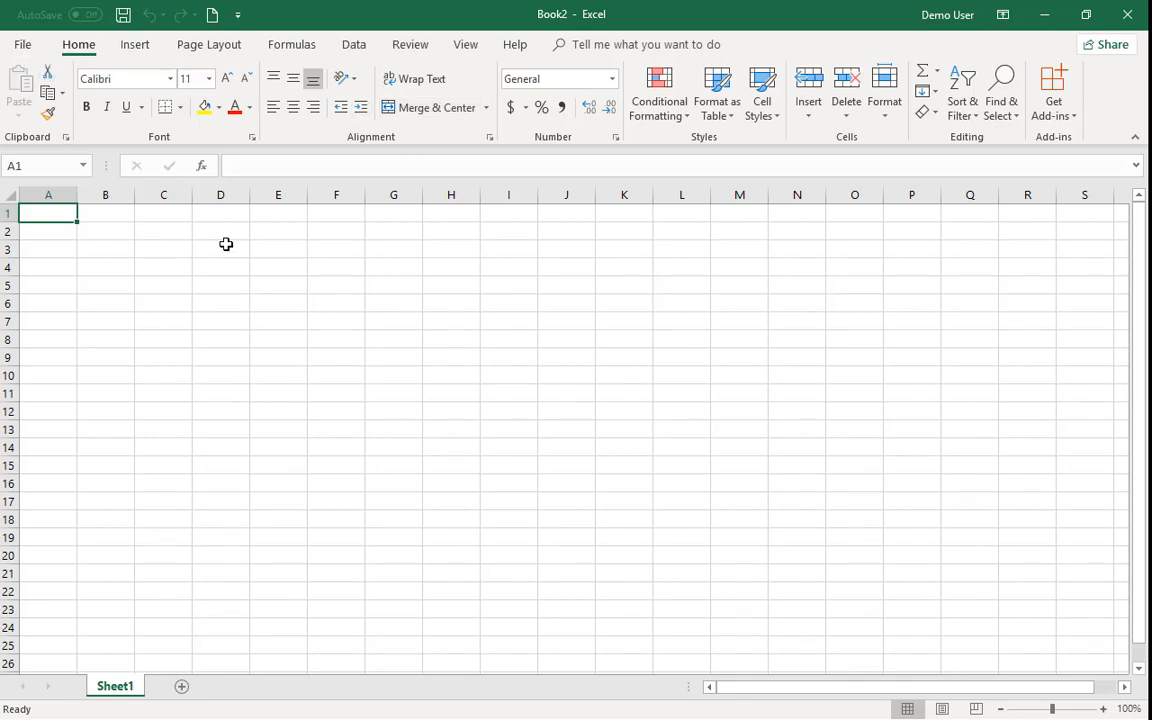
# Start a Microsoft Query import from the Acctivate data source without using the Query Wizard
pyautogui.click(356, 46)
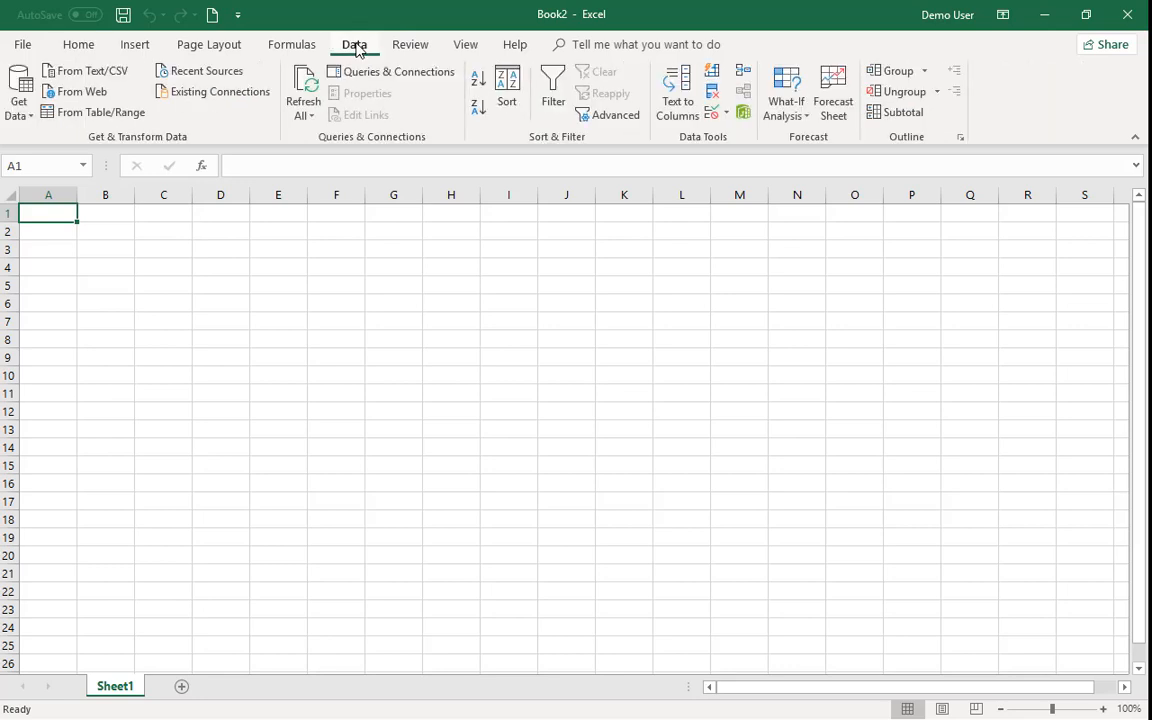
pyautogui.click(18, 104)
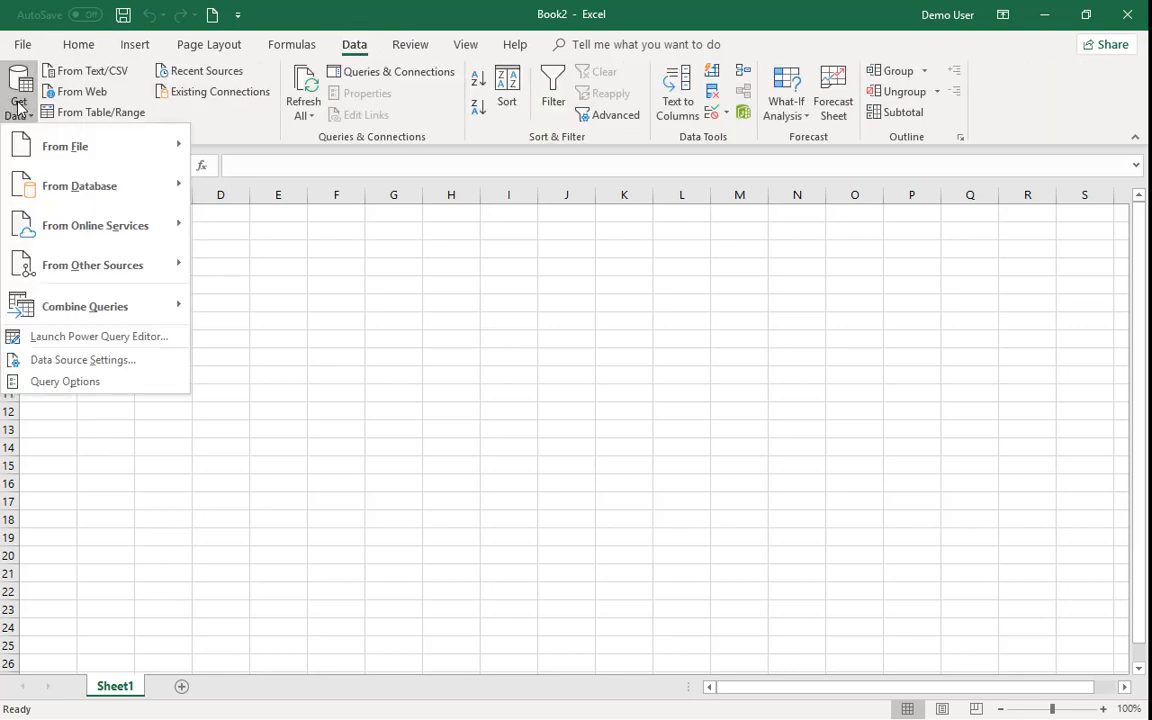
pyautogui.moveTo(77, 262)
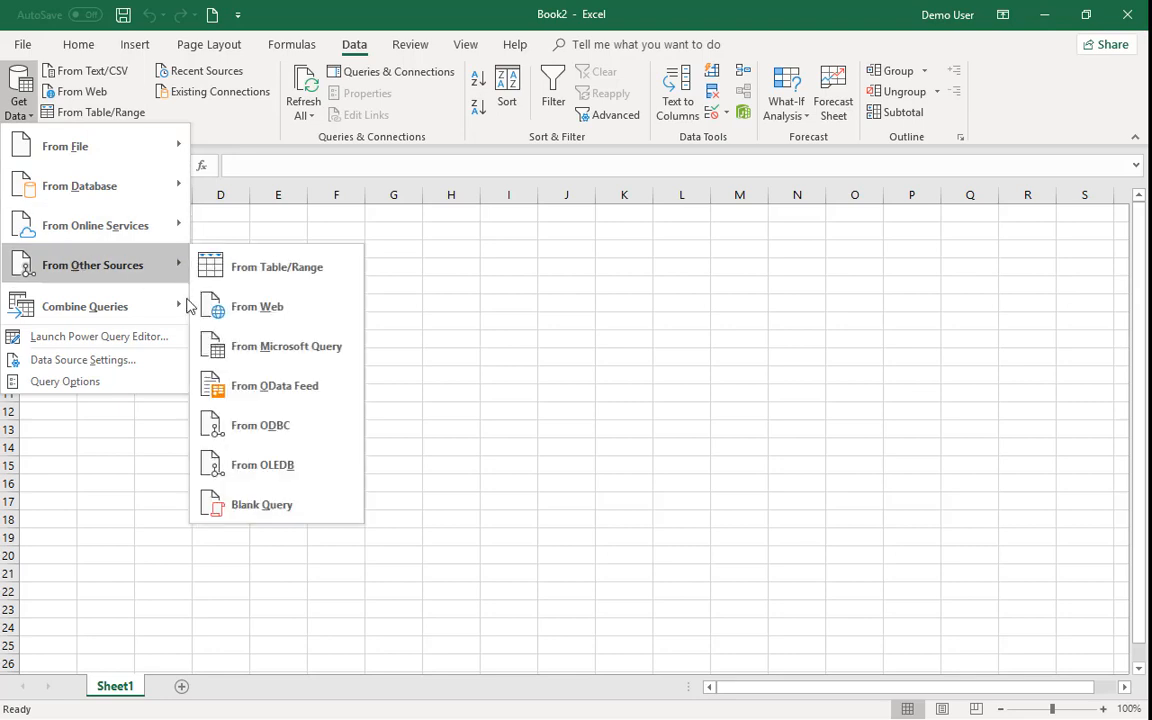
pyautogui.click(255, 350)
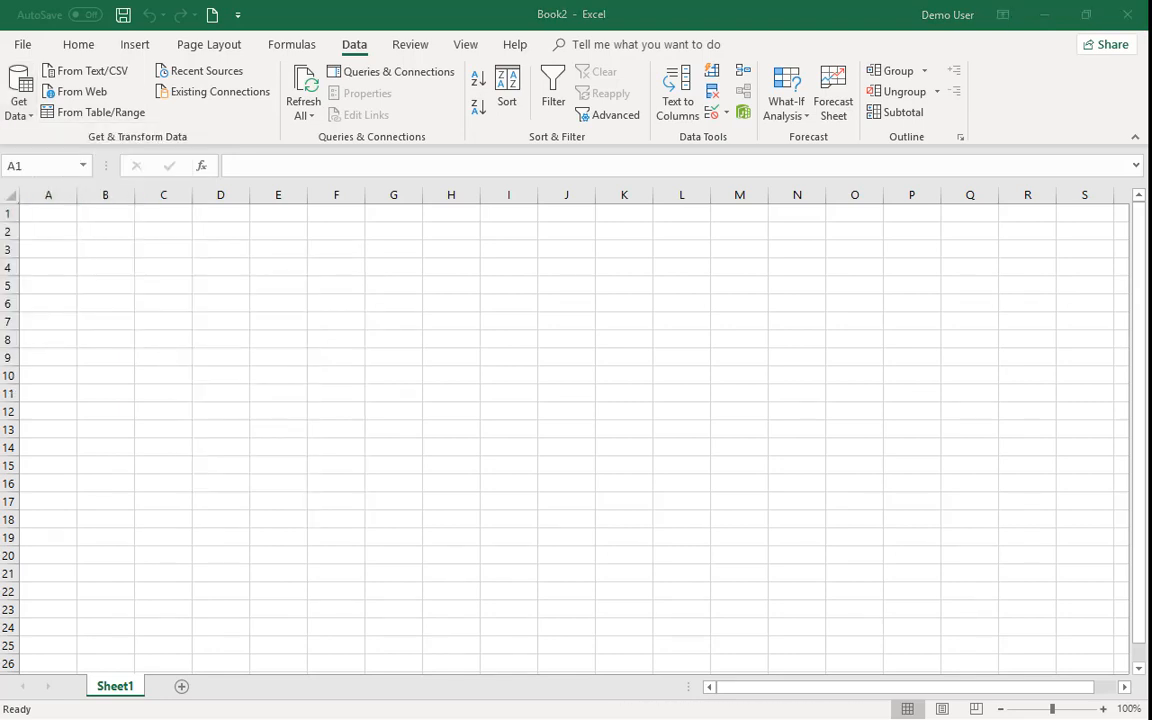
pyautogui.moveTo(356, 379); pyautogui.dragTo(607, 280)
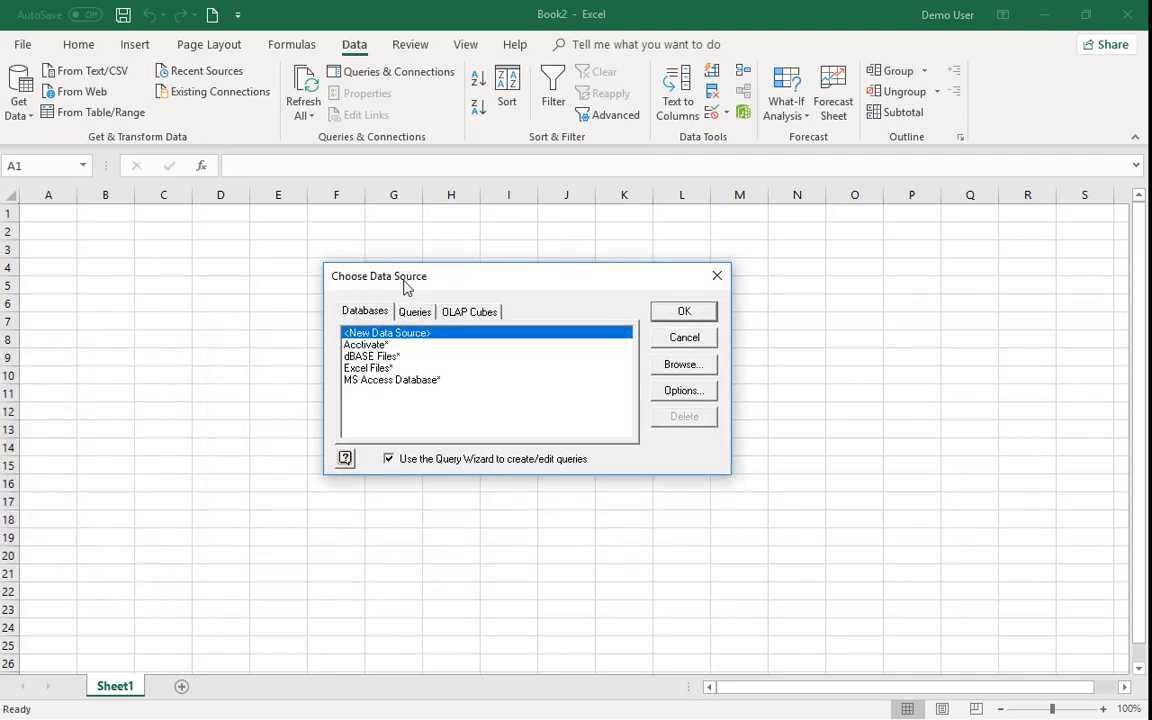
pyautogui.click(366, 344)
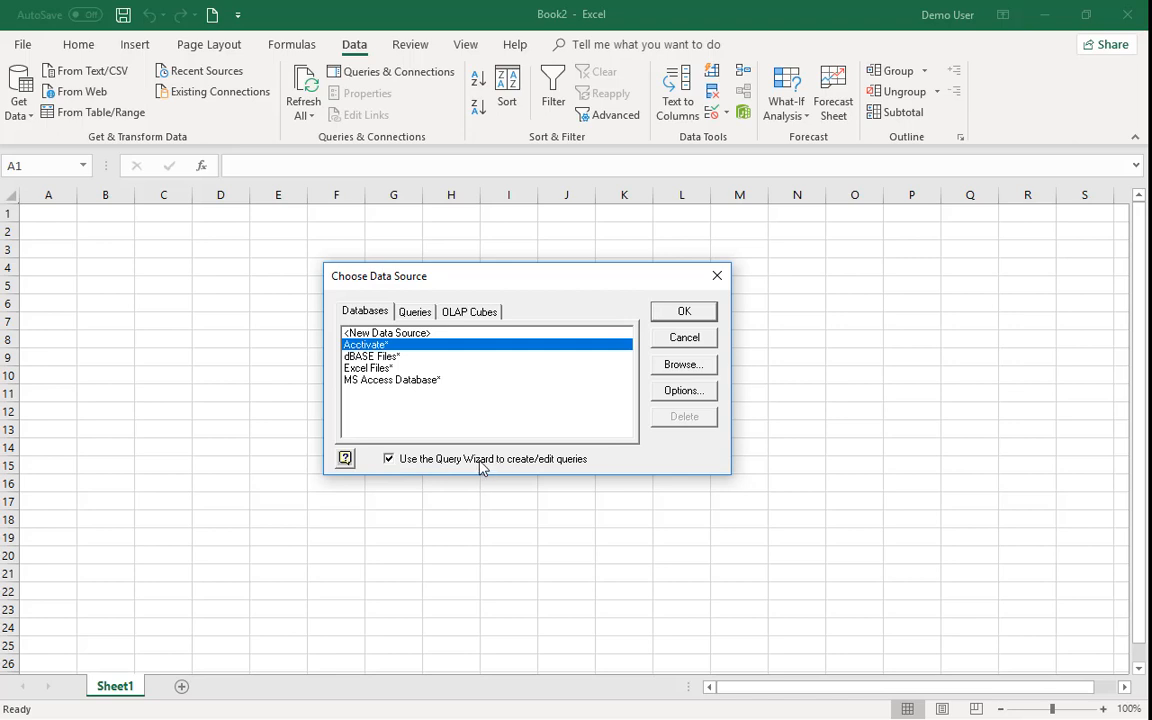
pyautogui.click(389, 459)
pyautogui.click(680, 312)
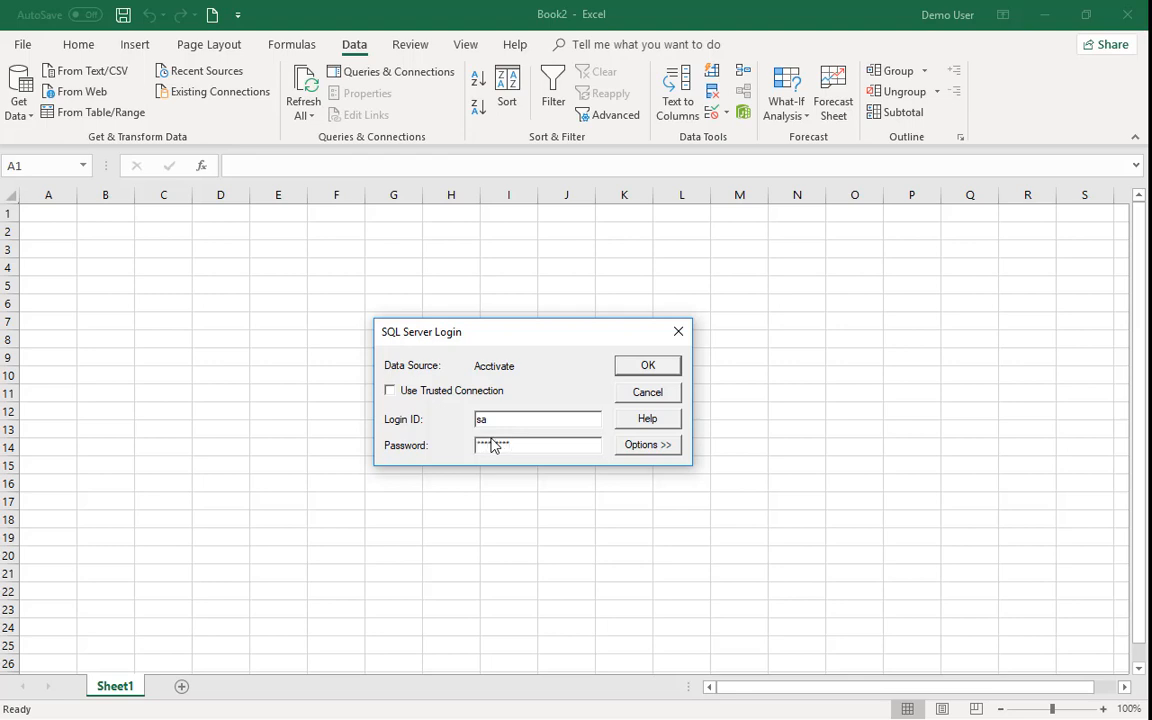
# Expand the SQL Server login options, try to list the available databases, and log in to the Acctivate$Demo database
pyautogui.click(665, 448)
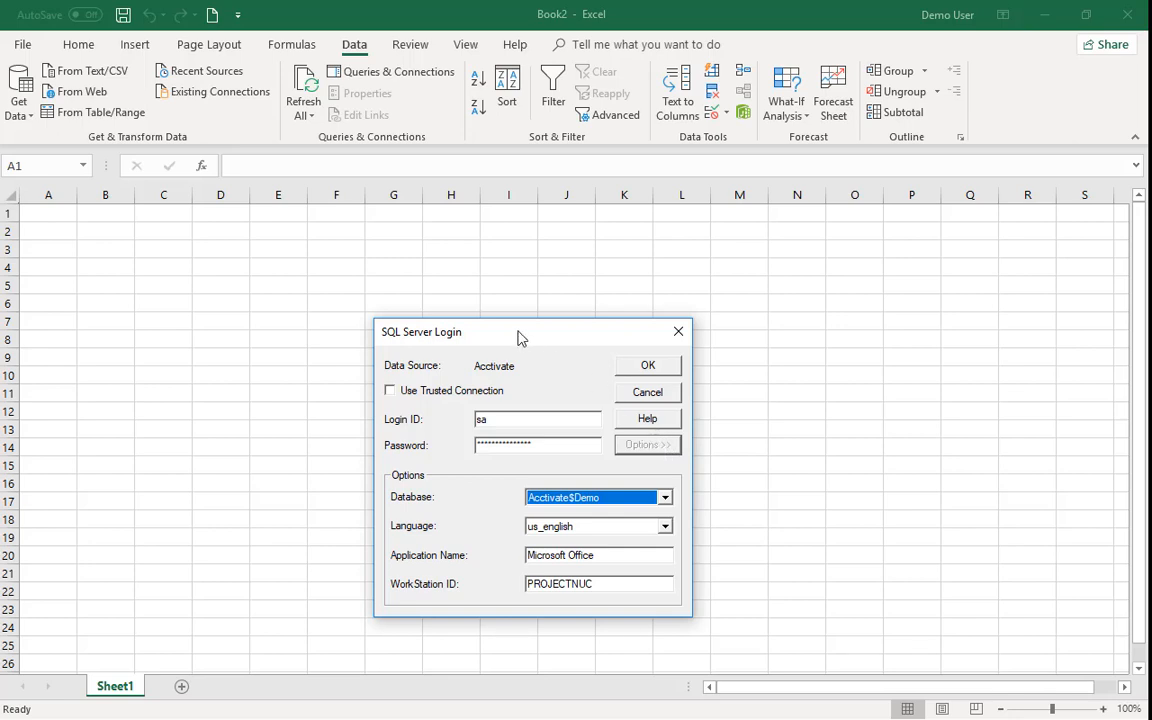
pyautogui.moveTo(524, 337); pyautogui.dragTo(521, 262)
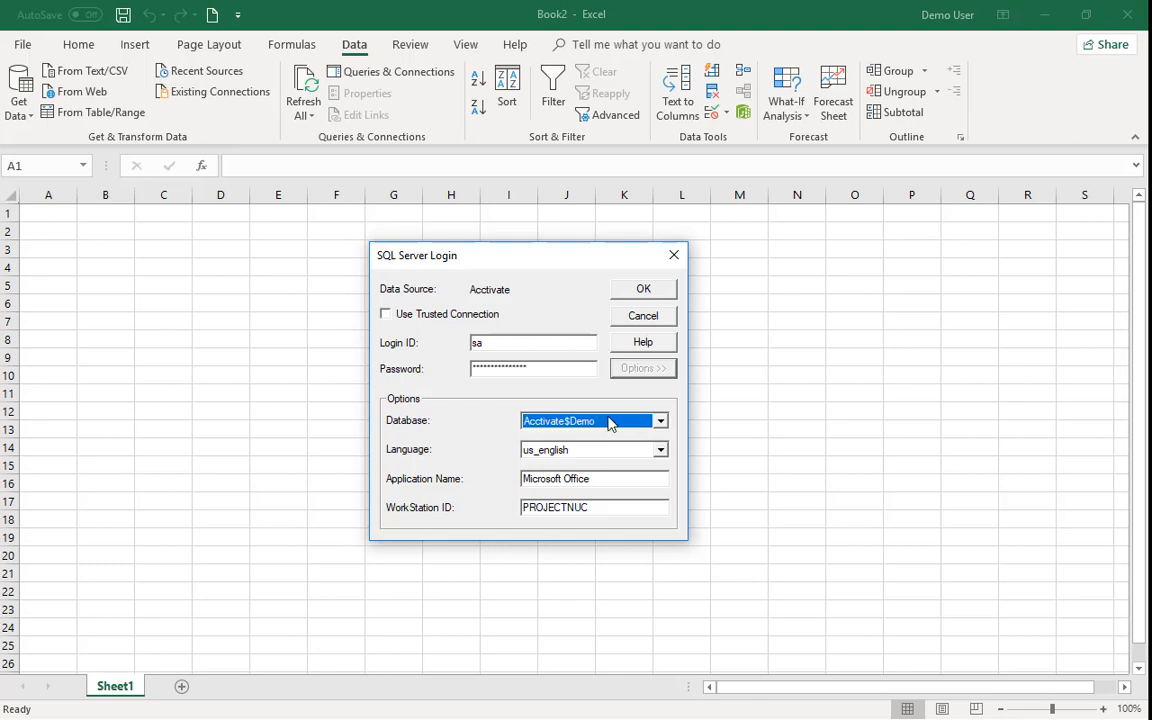
pyautogui.click(661, 423)
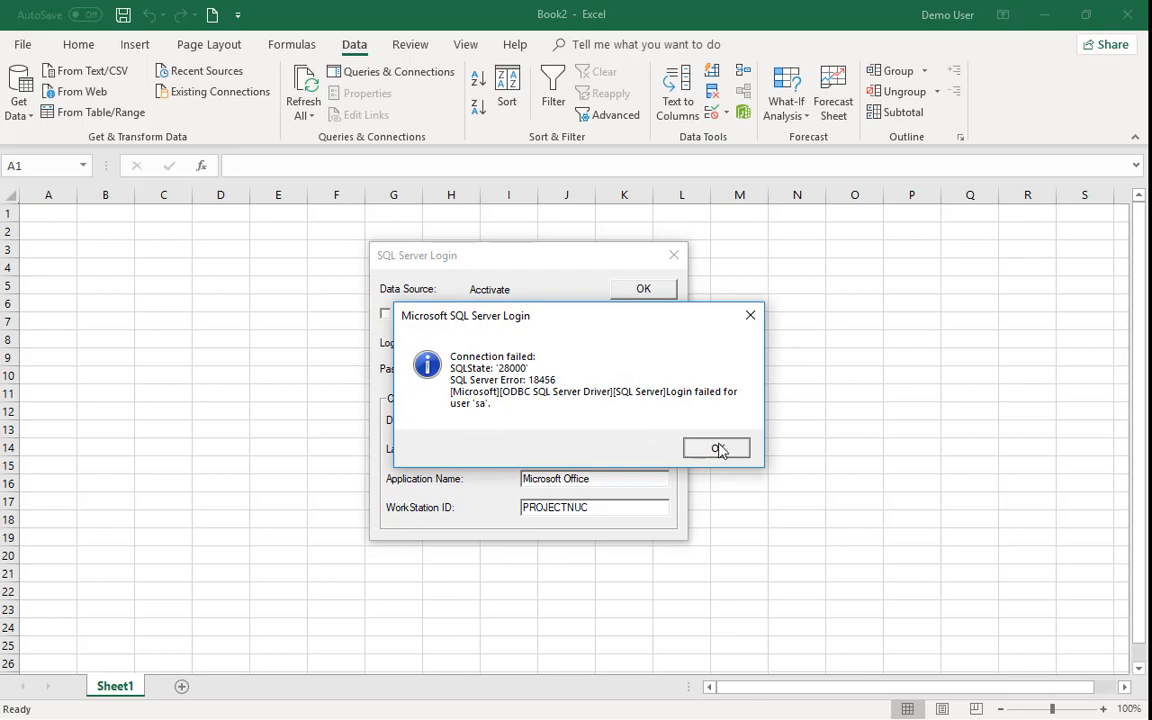
pyautogui.click(716, 448)
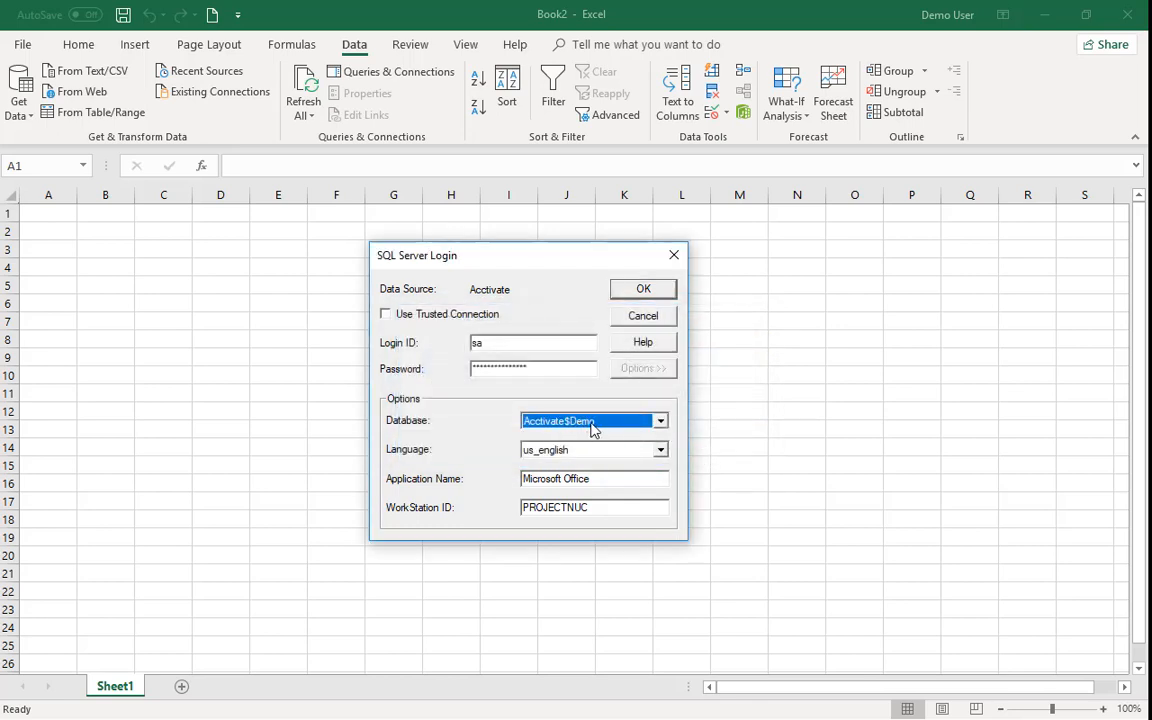
pyautogui.click(645, 290)
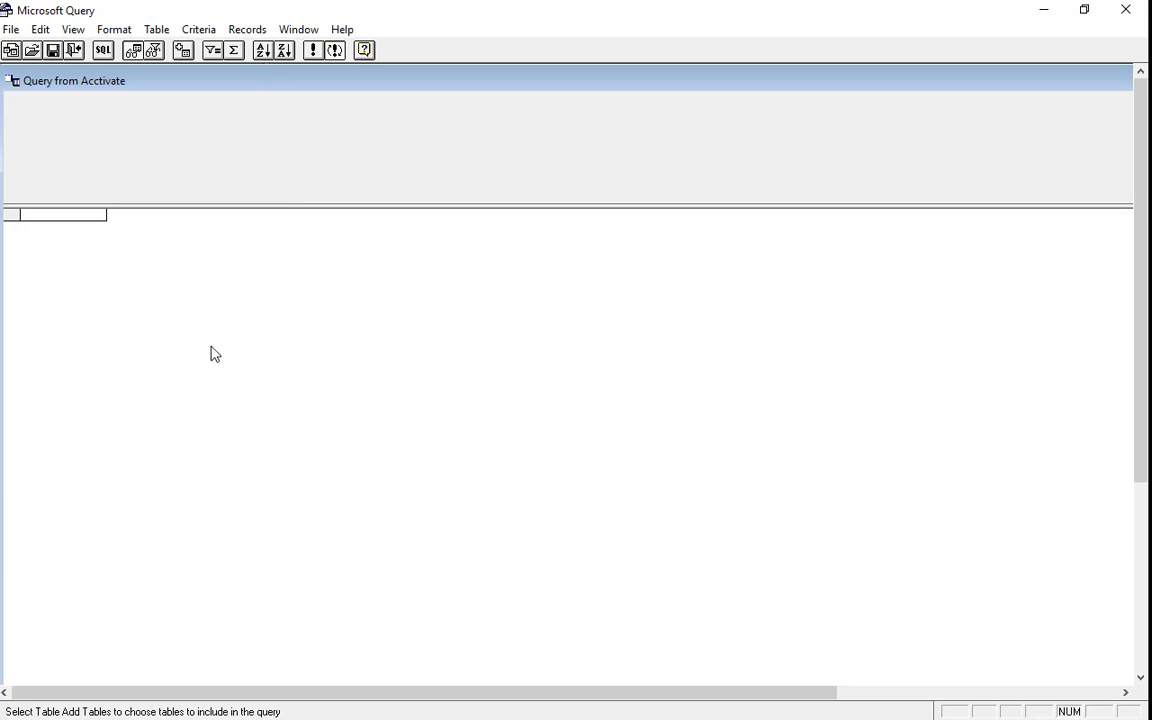
# Start adding tables to the query, limit the list to owner dbo, and keep only Views shown in the table options
pyautogui.click(183, 51)
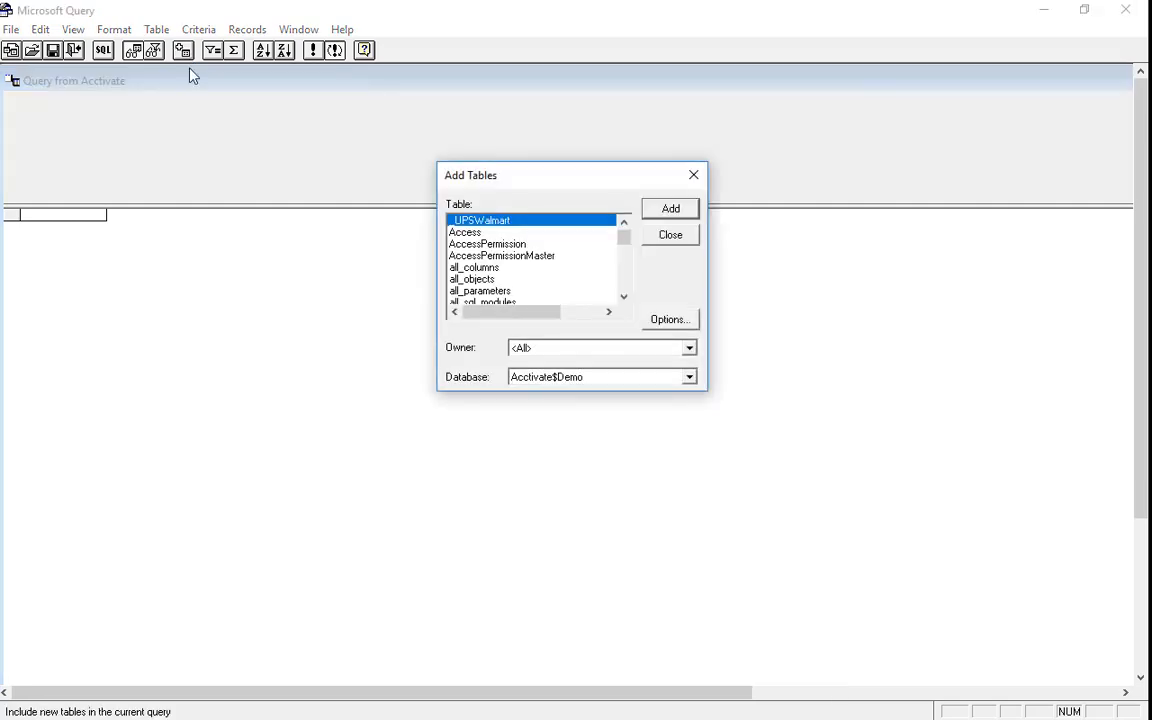
pyautogui.moveTo(568, 177); pyautogui.dragTo(566, 258)
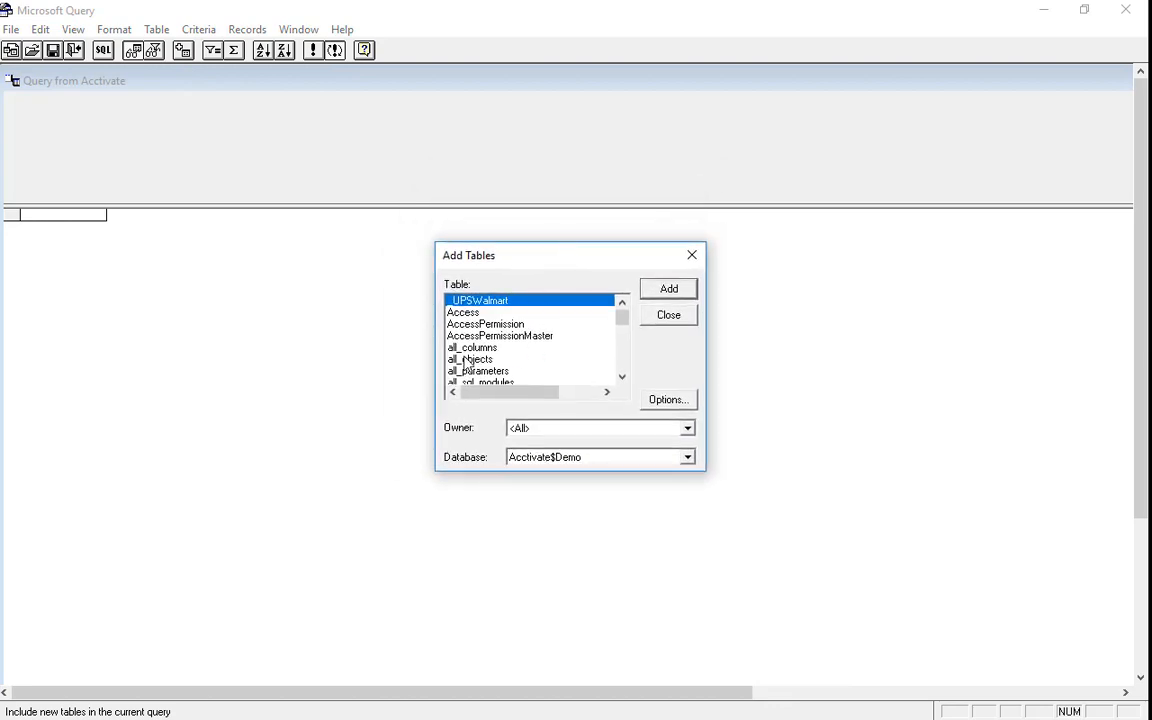
pyautogui.click(688, 430)
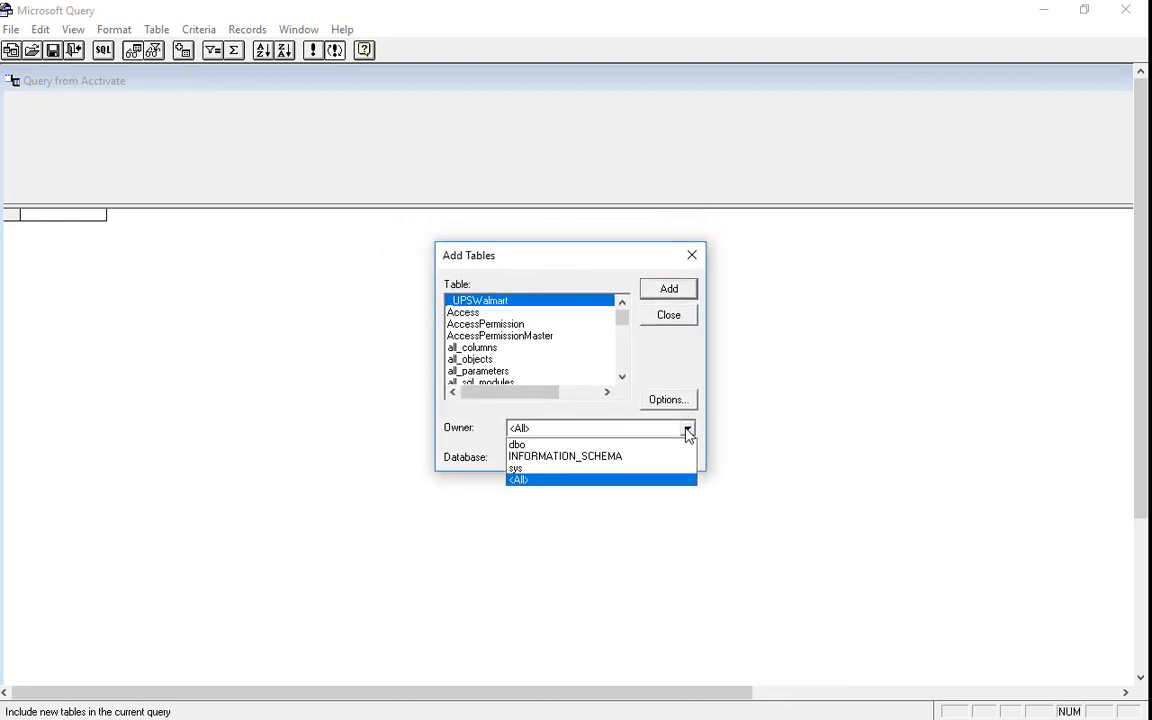
pyautogui.click(628, 445)
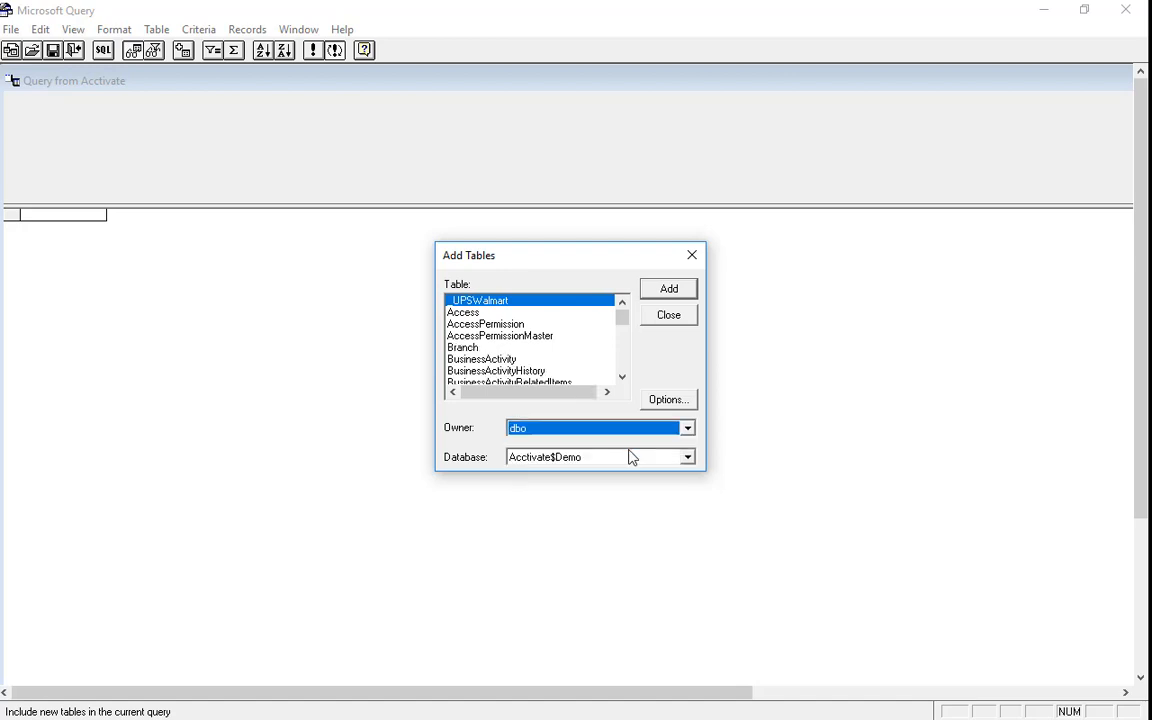
pyautogui.click(662, 400)
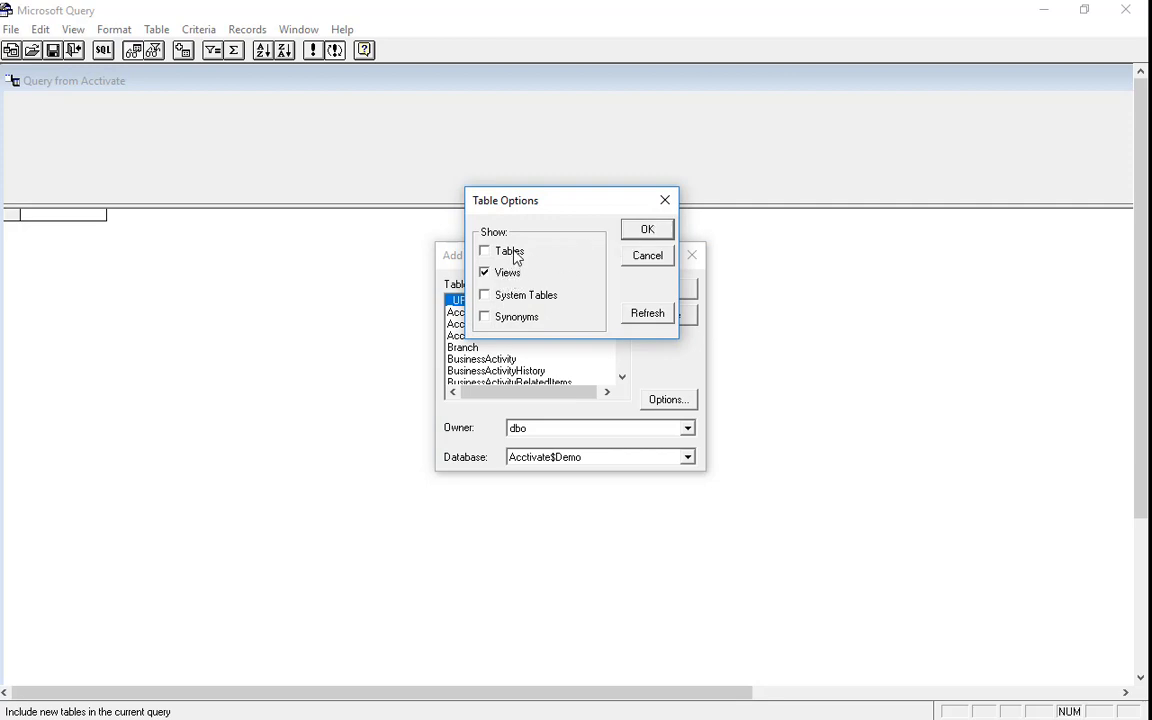
pyautogui.click(650, 231)
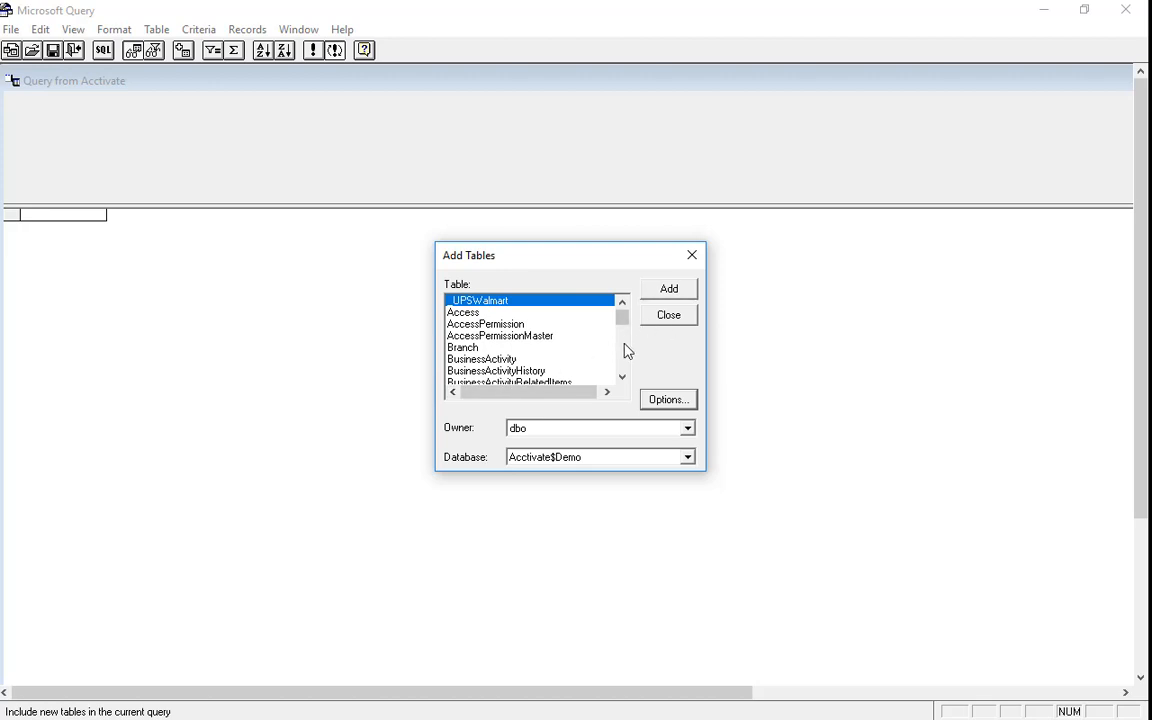
# Find Orders in the table list and add it to the query
pyautogui.scroll(-2, 624, 350)
pyautogui.scroll(-15, 627, 352)
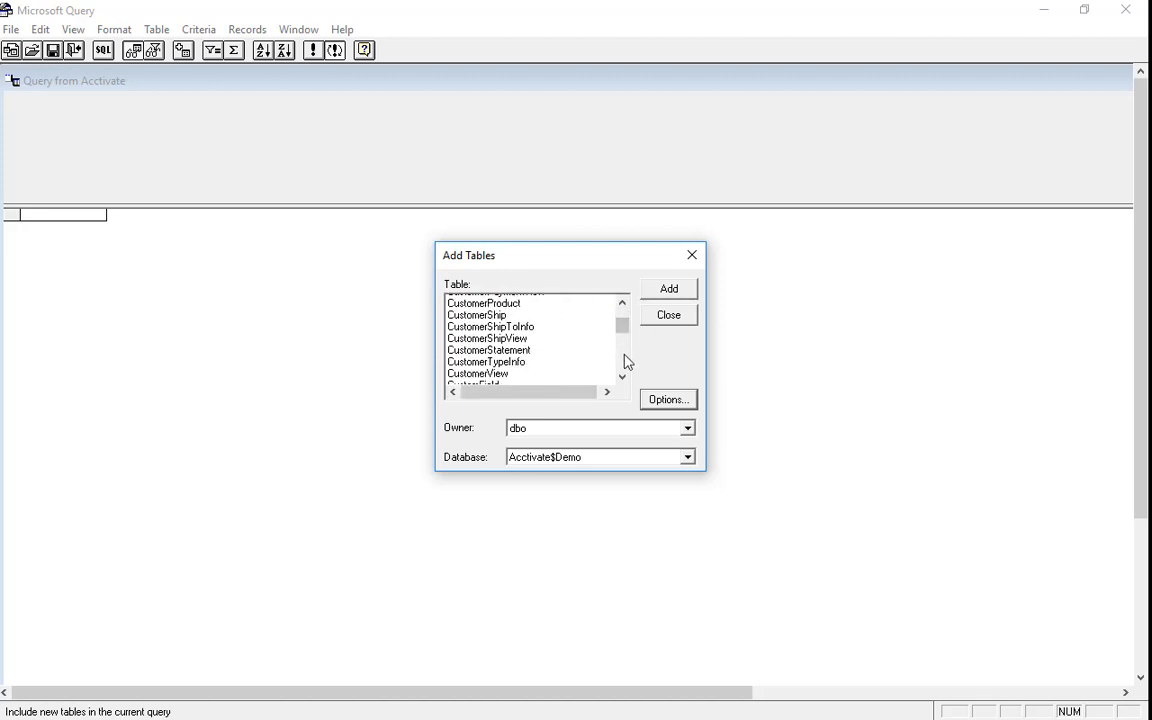
pyautogui.scroll(-14, 627, 362)
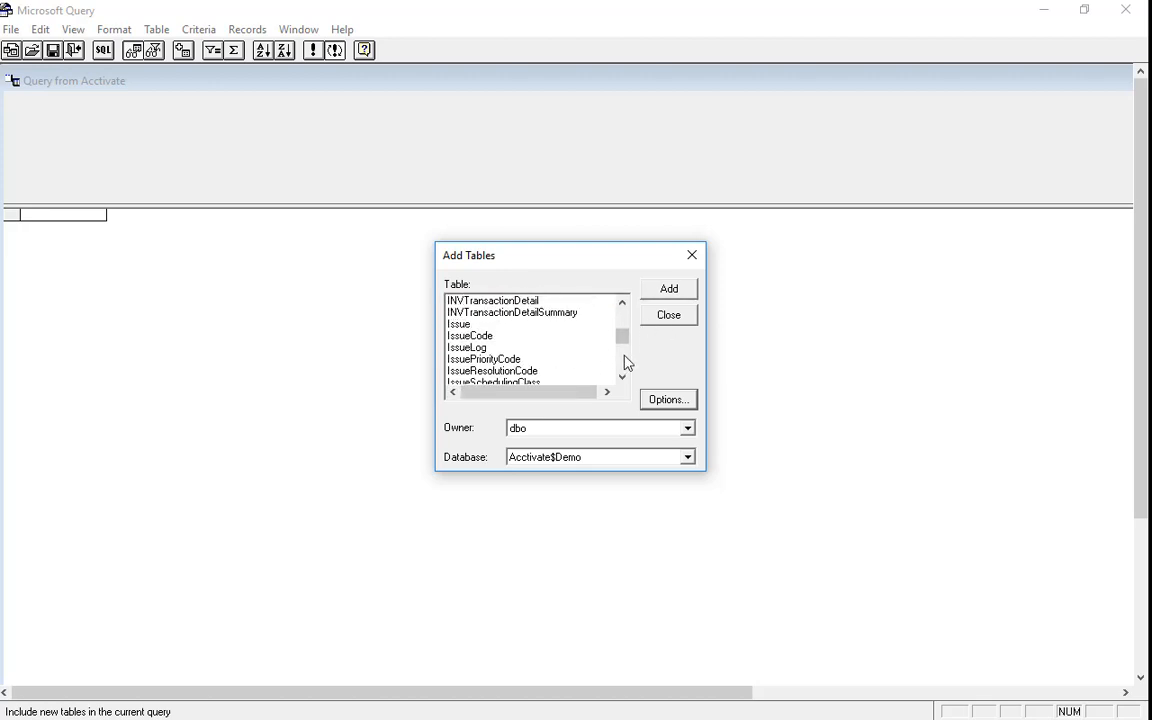
pyautogui.scroll(-8, 627, 362)
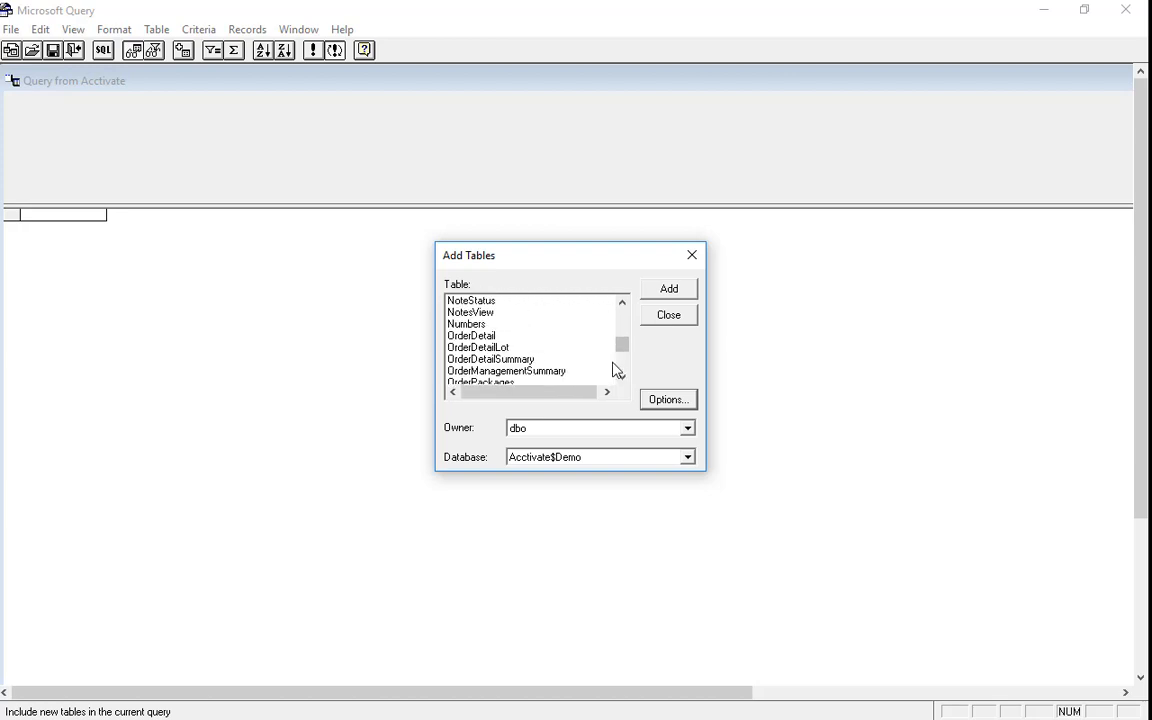
pyautogui.click(622, 377)
pyautogui.click(622, 377)
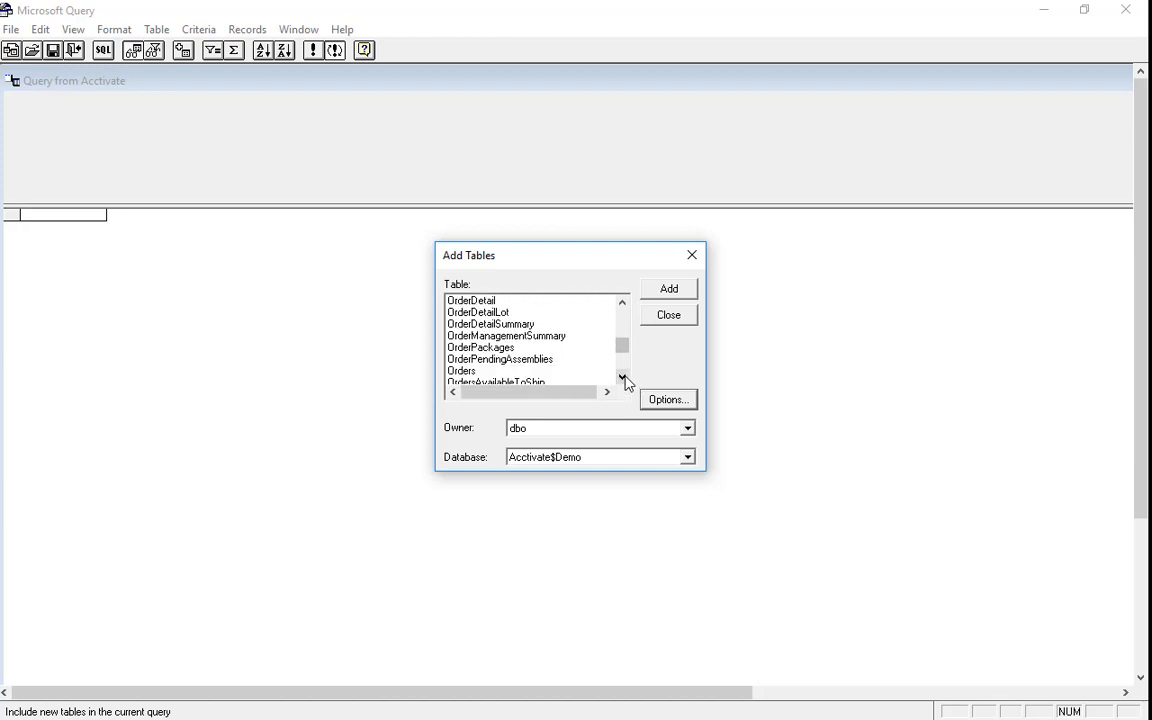
pyautogui.click(480, 371)
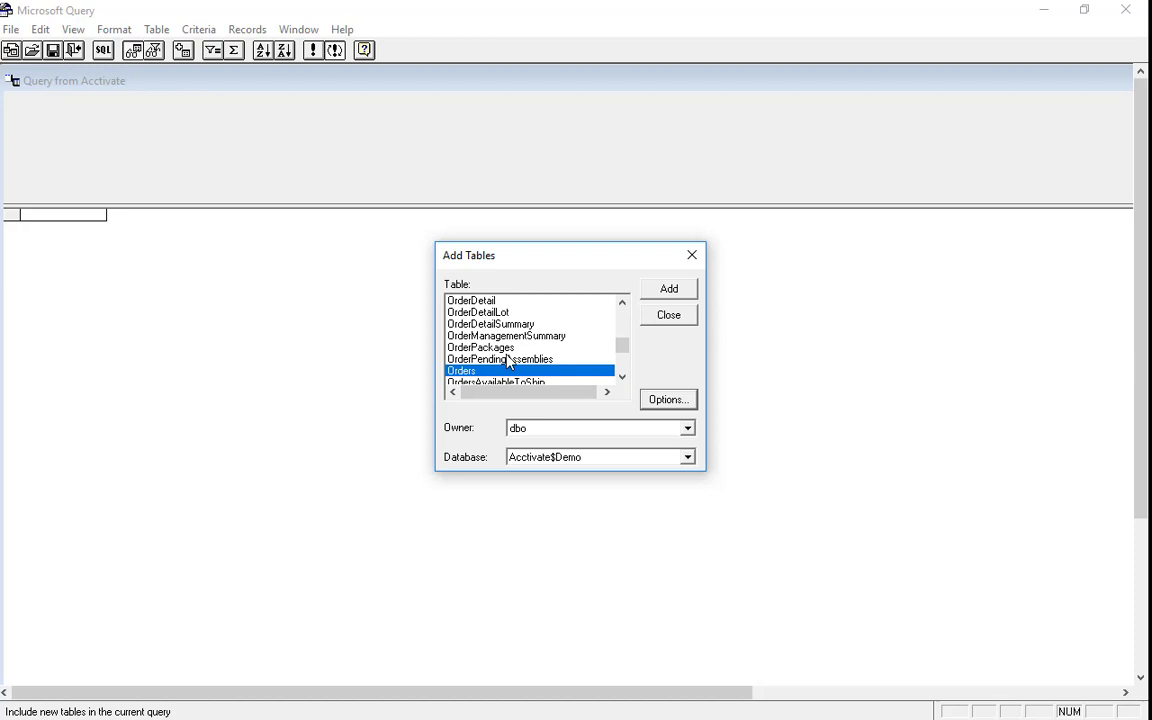
pyautogui.click(669, 289)
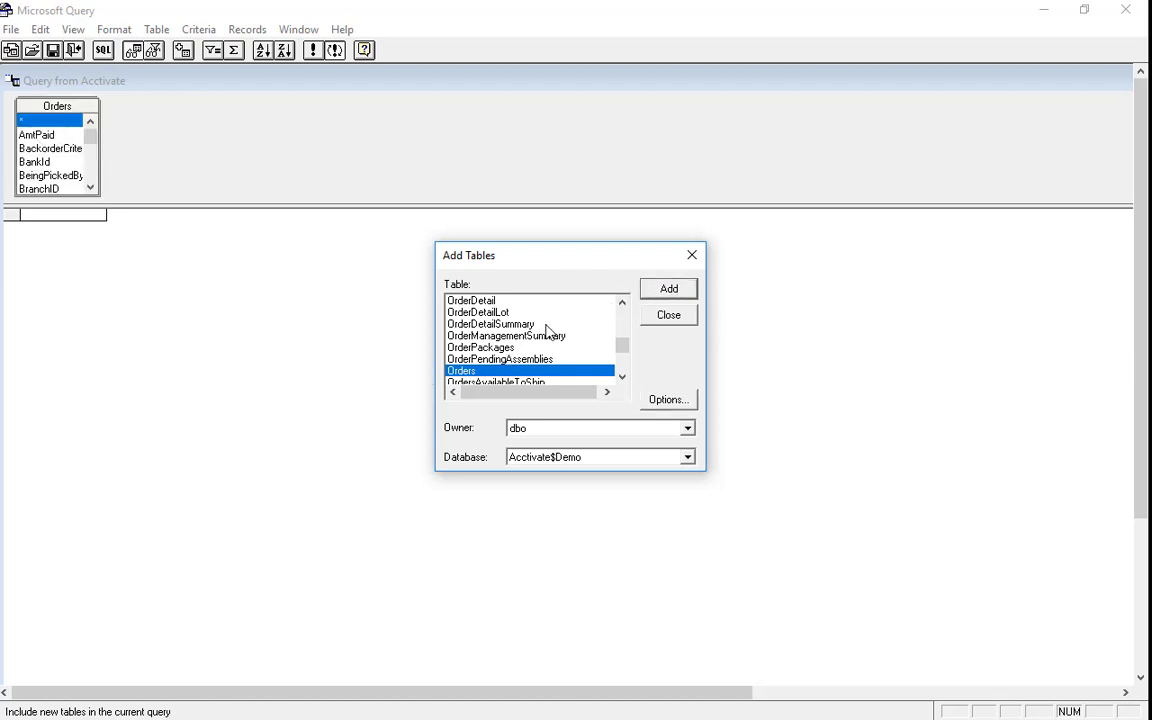
# Add OrderDetail to the query as well and finish adding tables
pyautogui.click(621, 302)
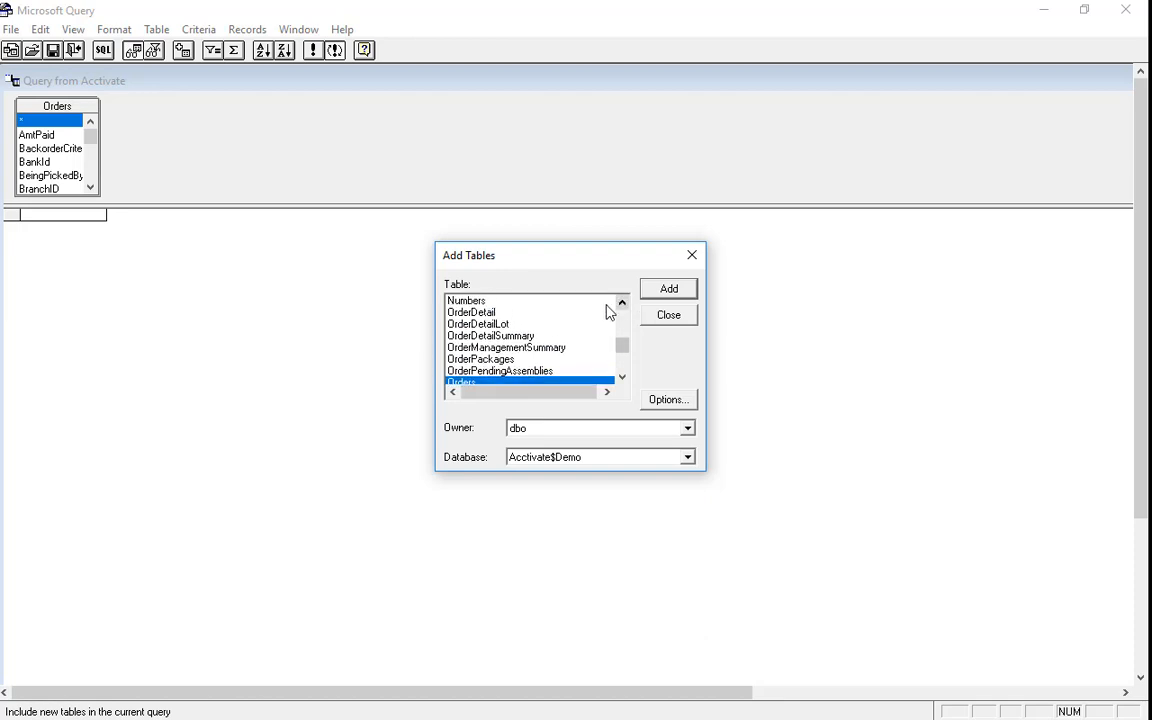
pyautogui.click(557, 312)
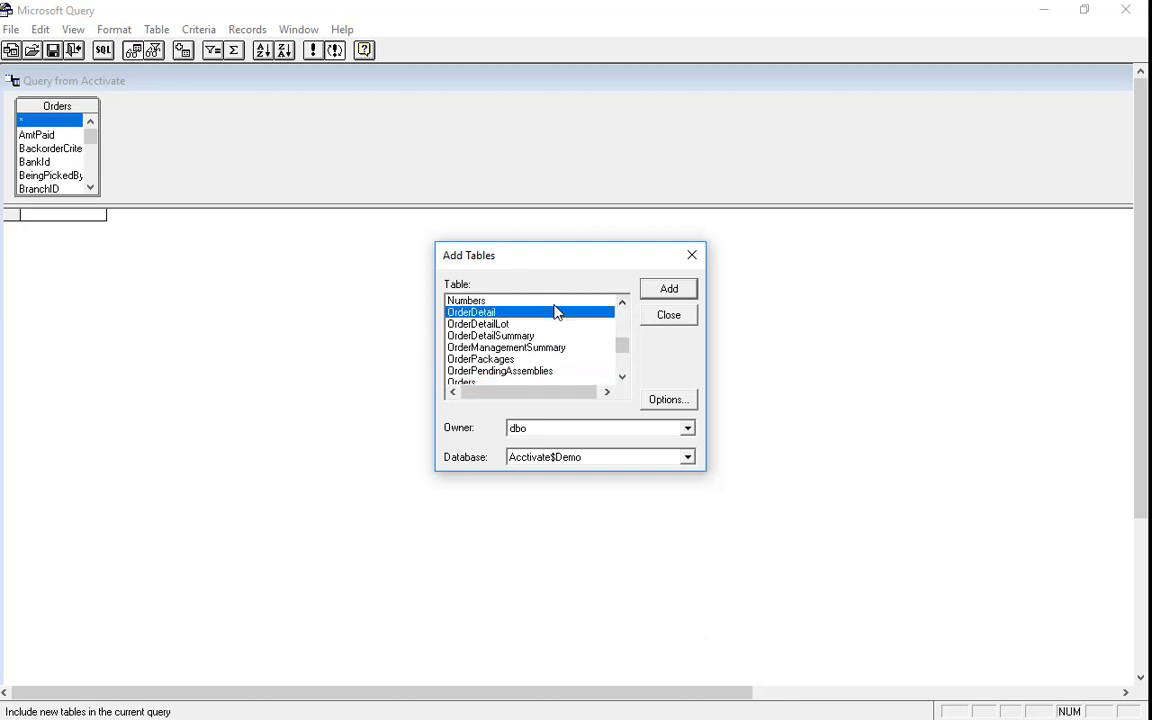
pyautogui.click(668, 290)
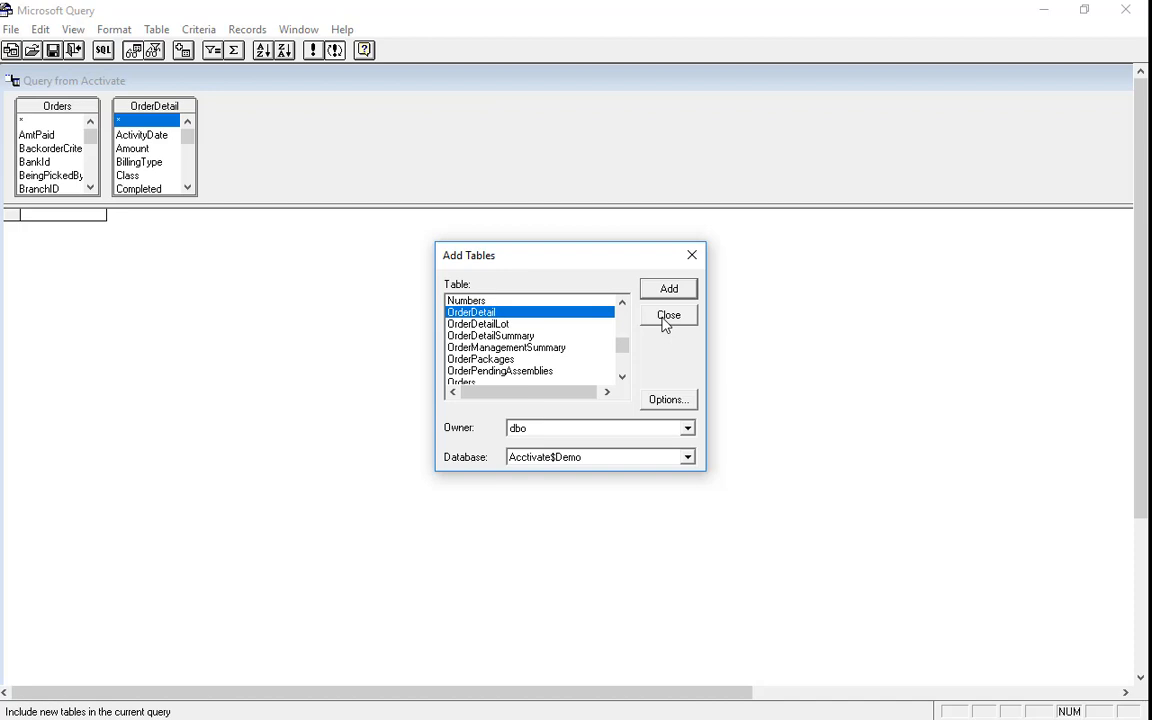
pyautogui.click(663, 323)
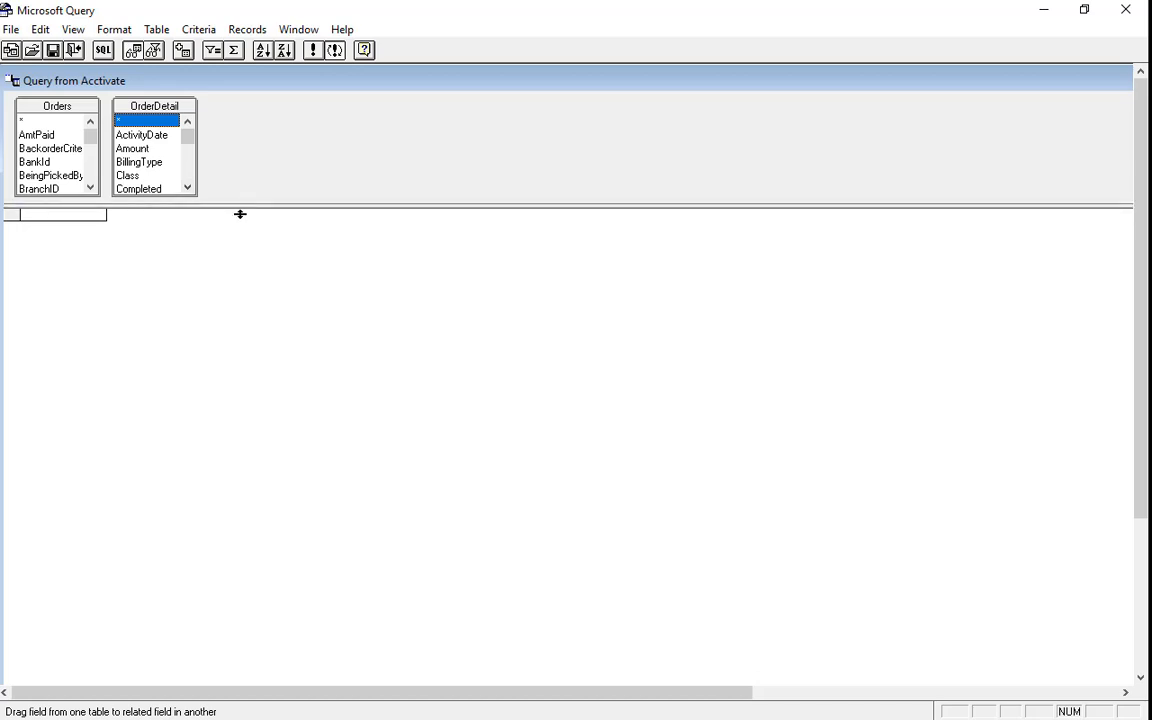
# Enlarge the table pane and both field lists, moving OrderDetail away from Orders to leave room between them
pyautogui.moveTo(240, 213); pyautogui.dragTo(252, 460)
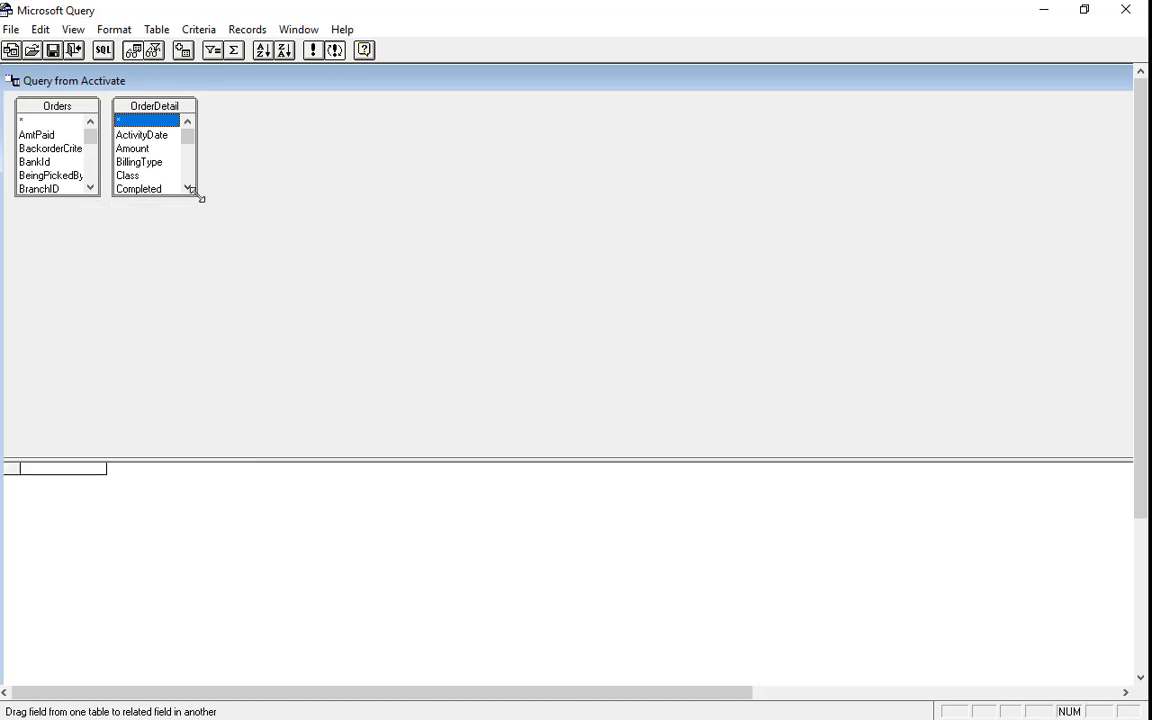
pyautogui.moveTo(199, 195); pyautogui.dragTo(314, 401)
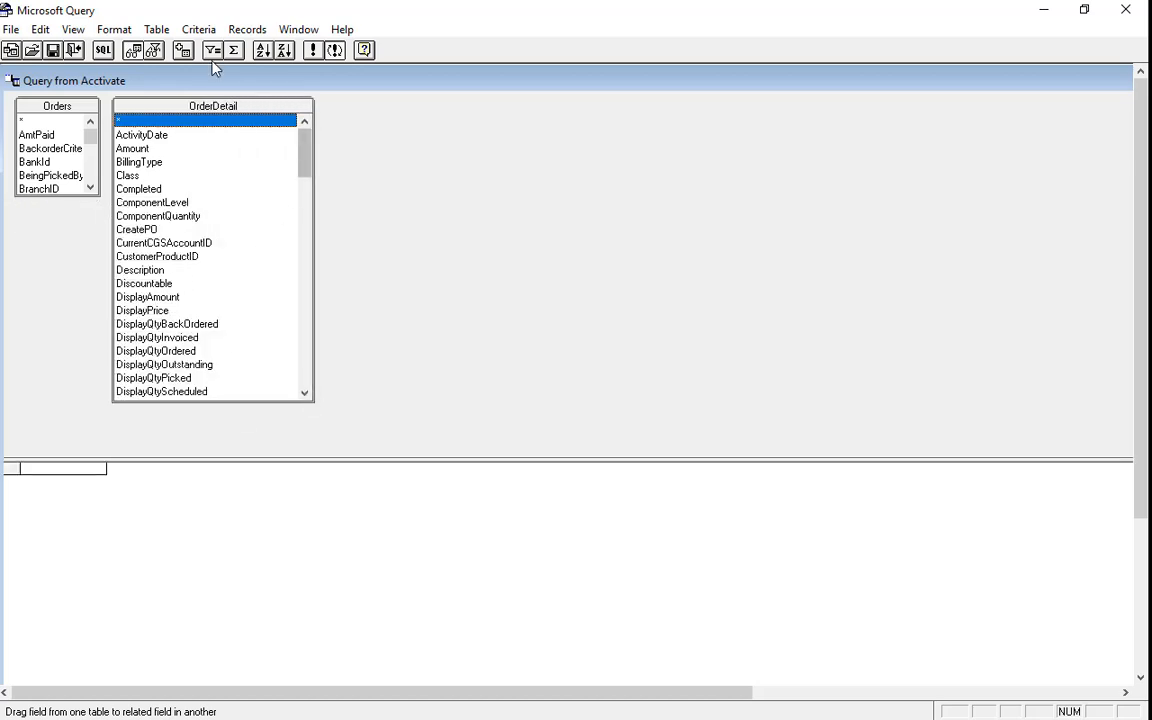
pyautogui.moveTo(182, 104); pyautogui.dragTo(373, 110)
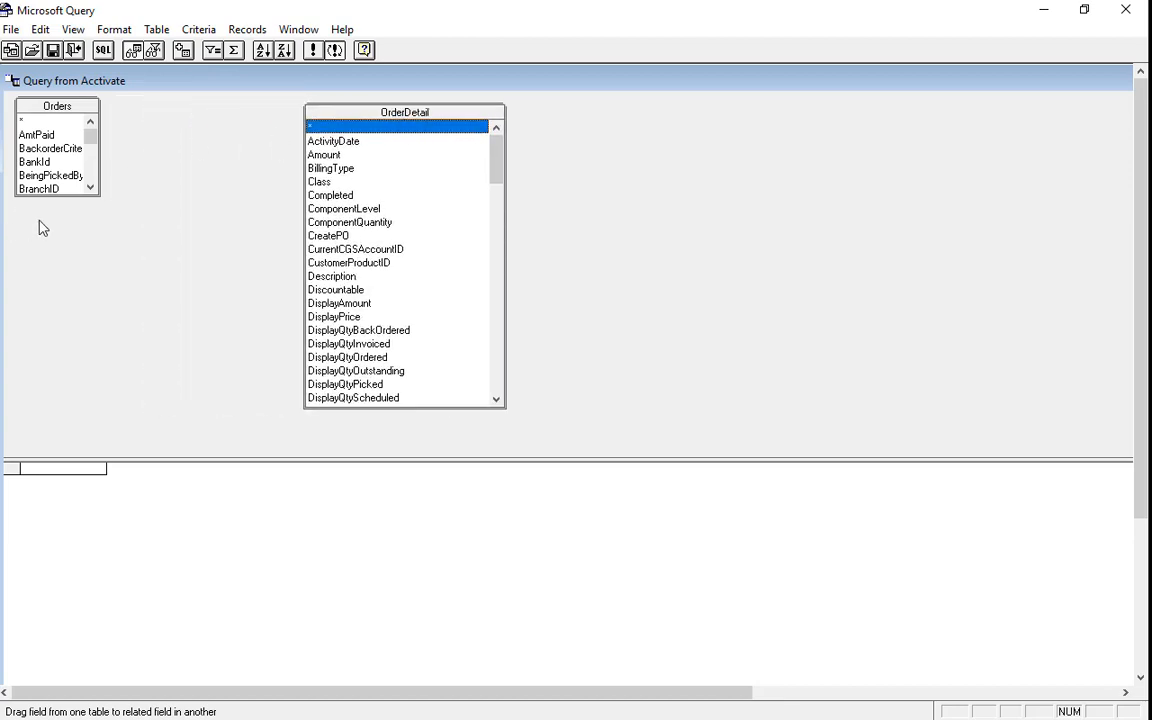
pyautogui.moveTo(99, 194); pyautogui.dragTo(230, 418)
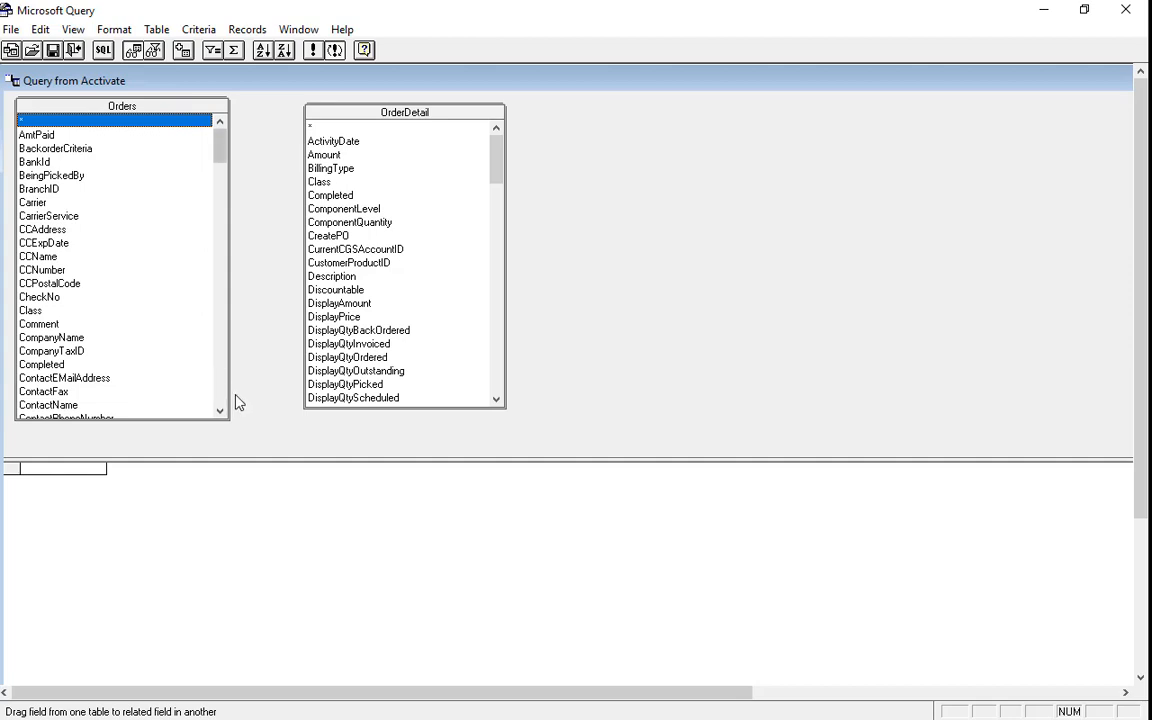
# Join Orders to OrderDetail by linking their GUIDOrder fields
pyautogui.scroll(-7, 220, 398)
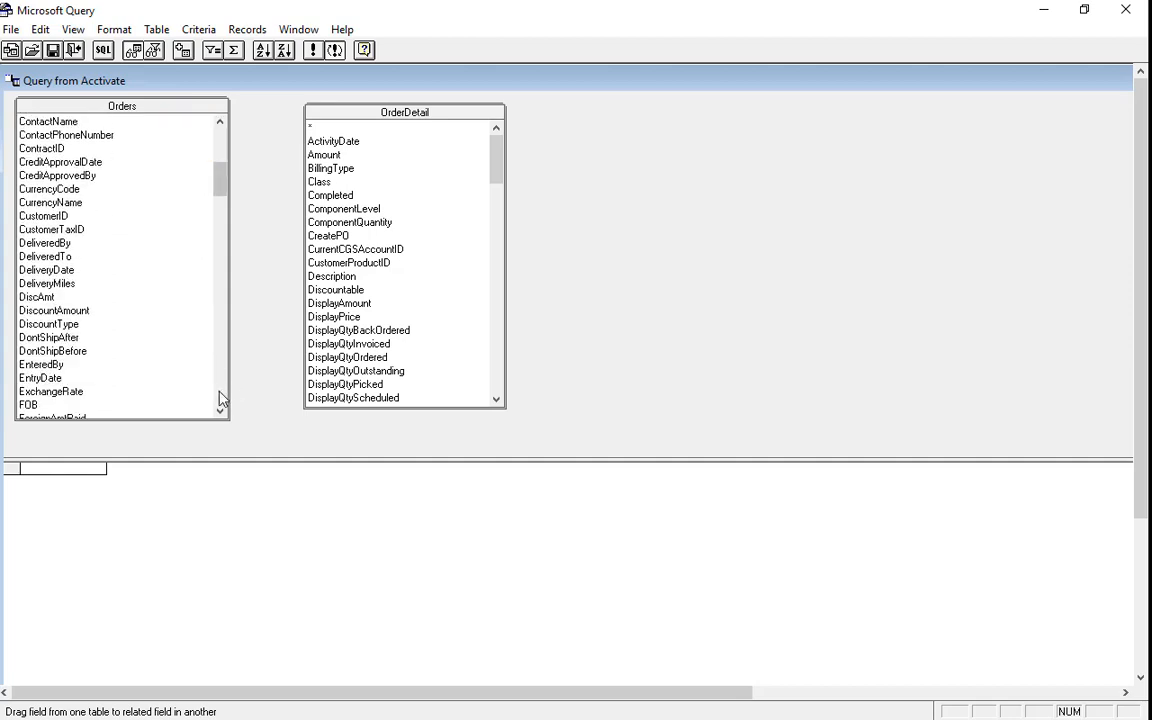
pyautogui.scroll(-7, 220, 398)
pyautogui.scroll(-7, 220, 398)
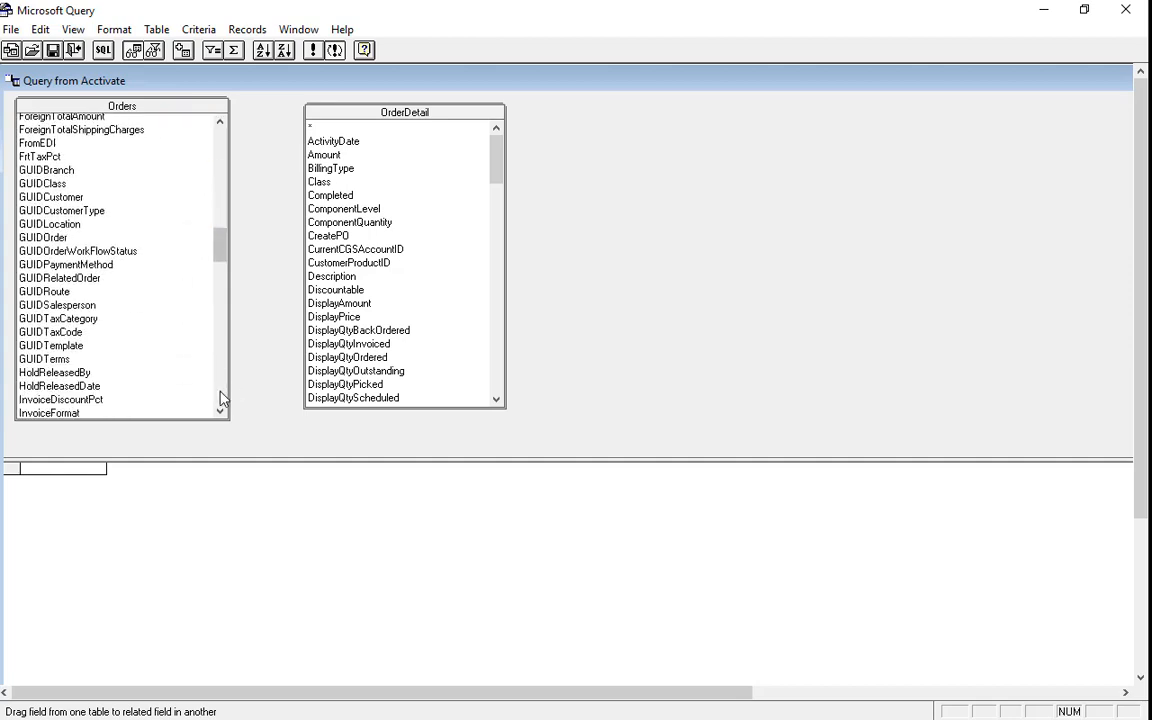
pyautogui.click(221, 122)
pyautogui.click(221, 122)
pyautogui.click(222, 124)
pyautogui.click(221, 123)
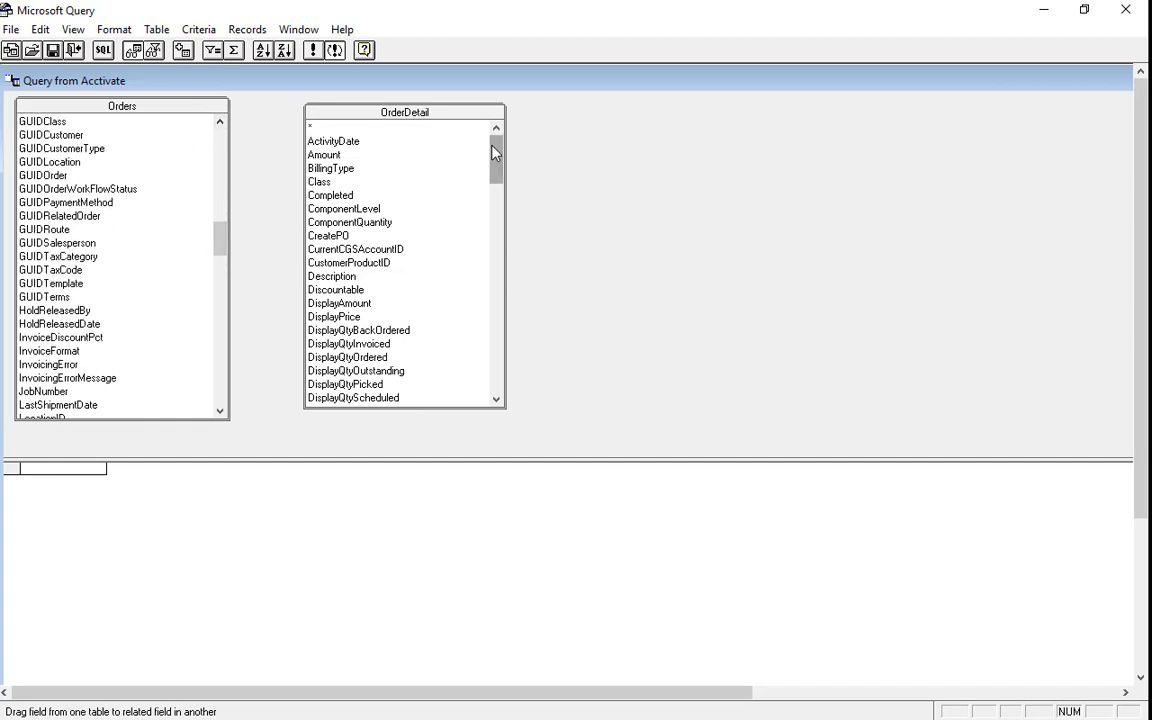
pyautogui.moveTo(499, 159); pyautogui.dragTo(499, 224)
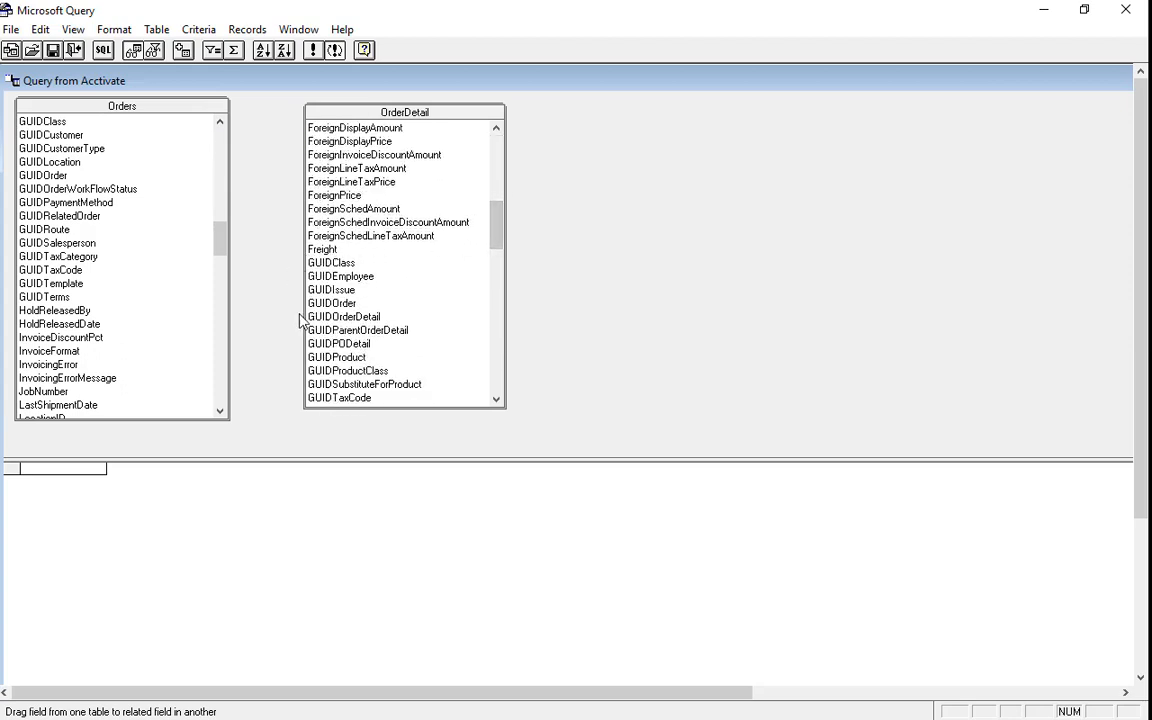
pyautogui.click(44, 177)
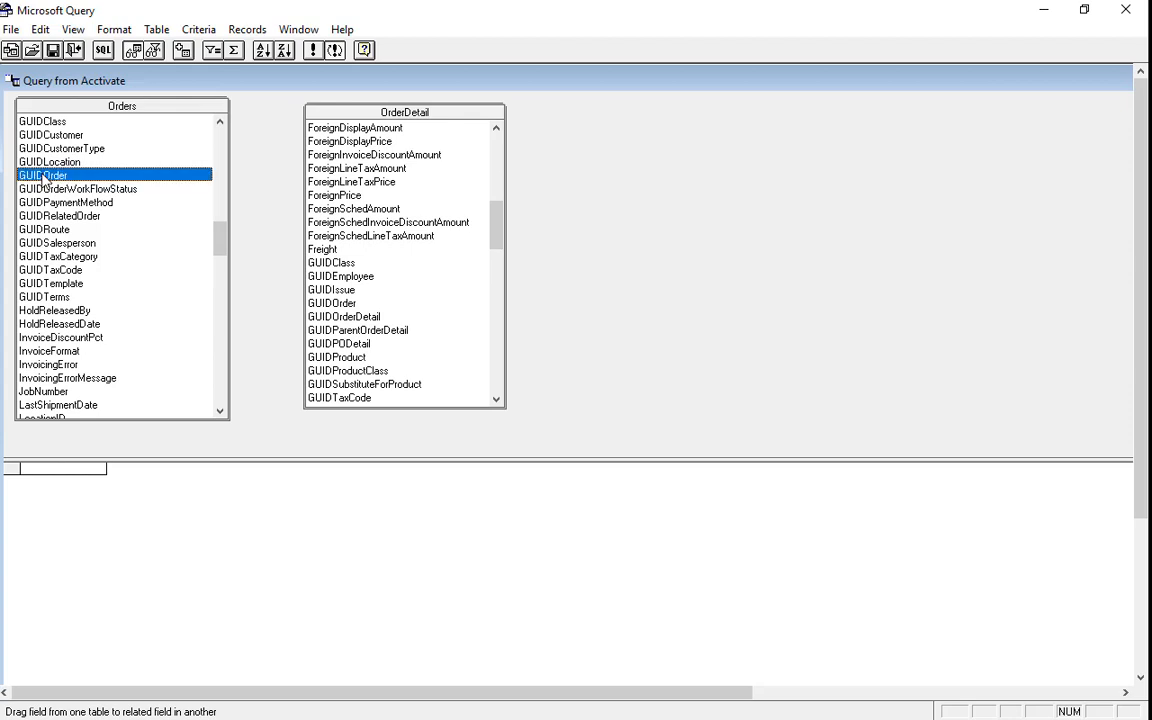
pyautogui.moveTo(44, 177); pyautogui.dragTo(340, 303)
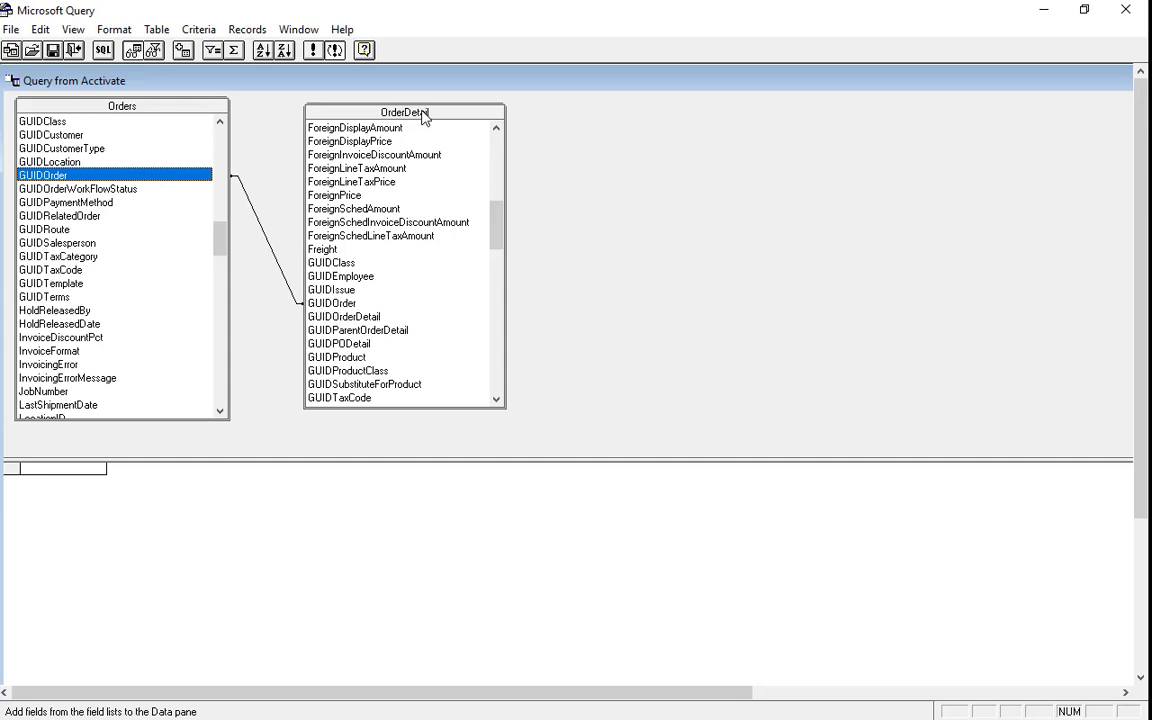
# Align the OrderDetail field list with Orders in position and height, and return both lists to their first fields
pyautogui.moveTo(426, 112); pyautogui.dragTo(421, 105)
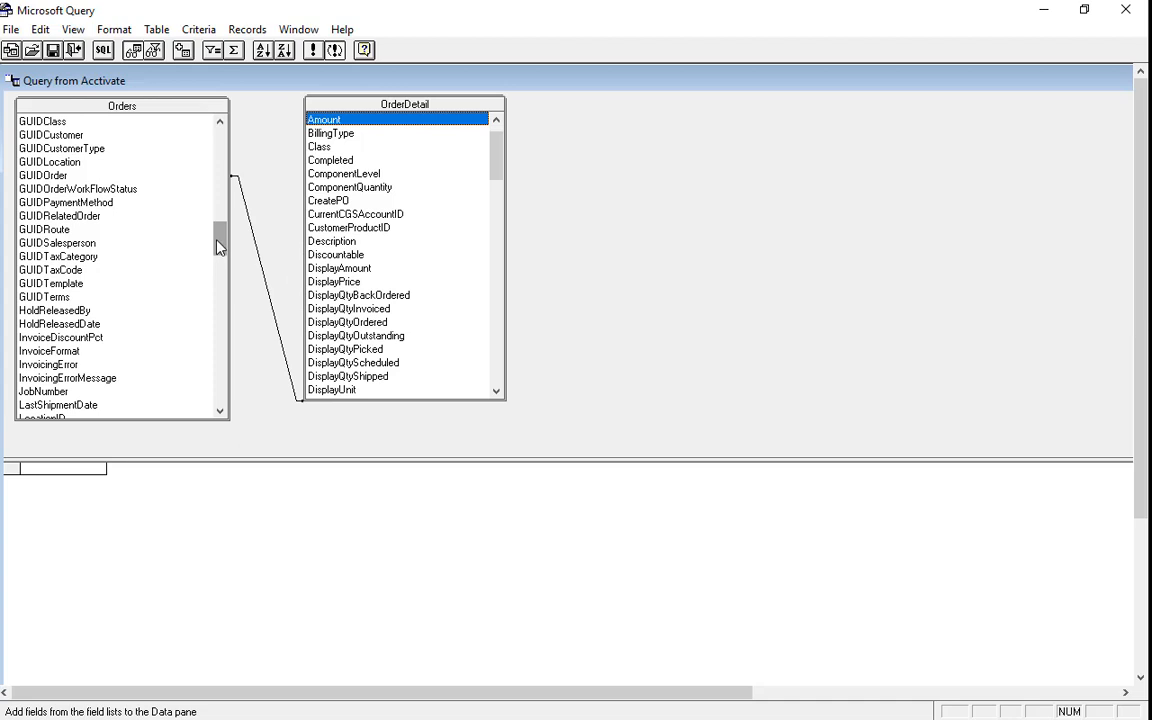
pyautogui.moveTo(221, 240); pyautogui.dragTo(219, 146)
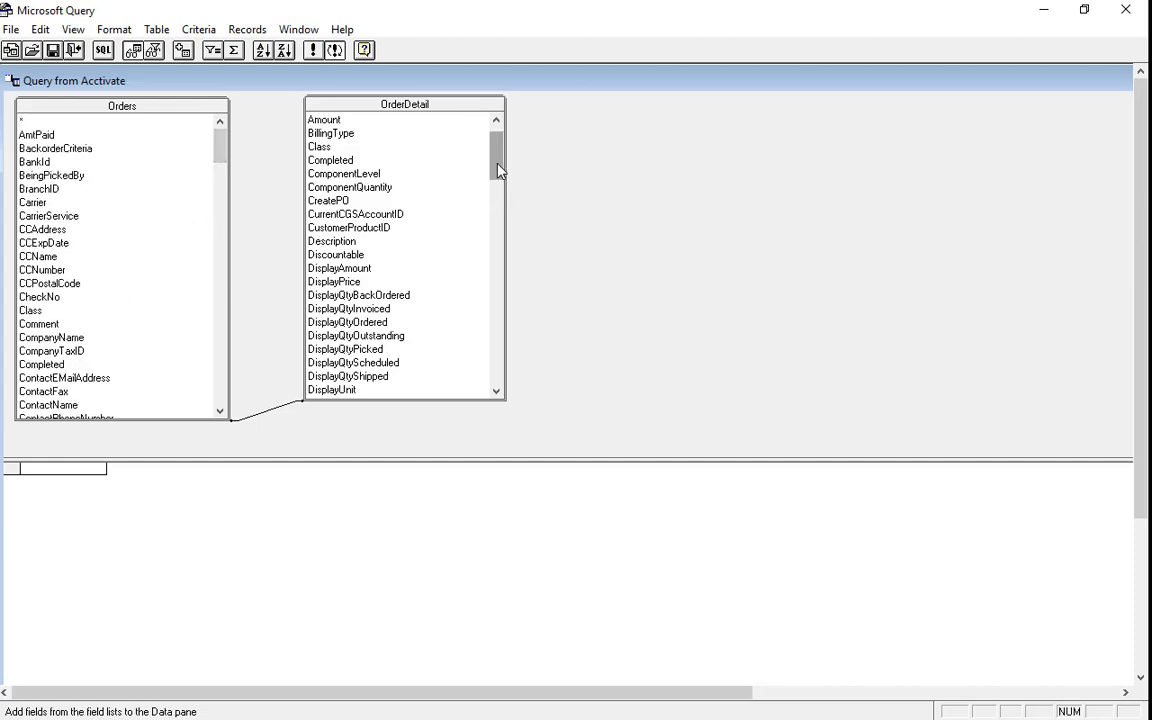
pyautogui.moveTo(500, 170); pyautogui.dragTo(496, 154)
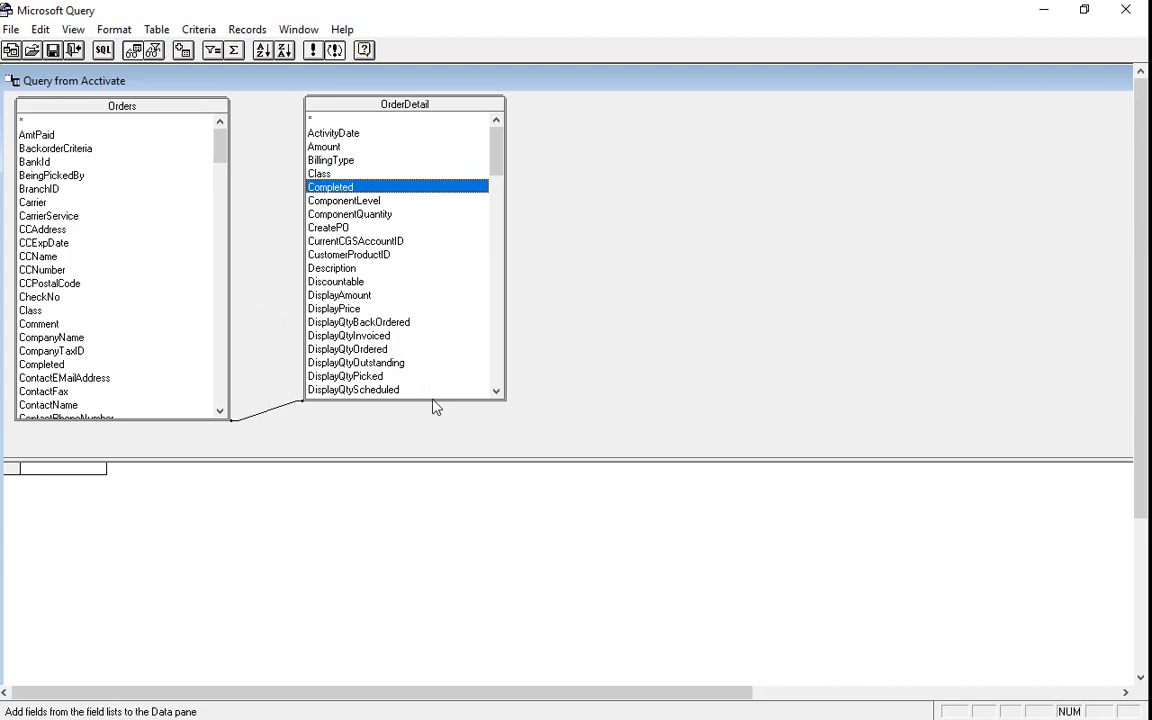
pyautogui.moveTo(430, 400); pyautogui.dragTo(442, 419)
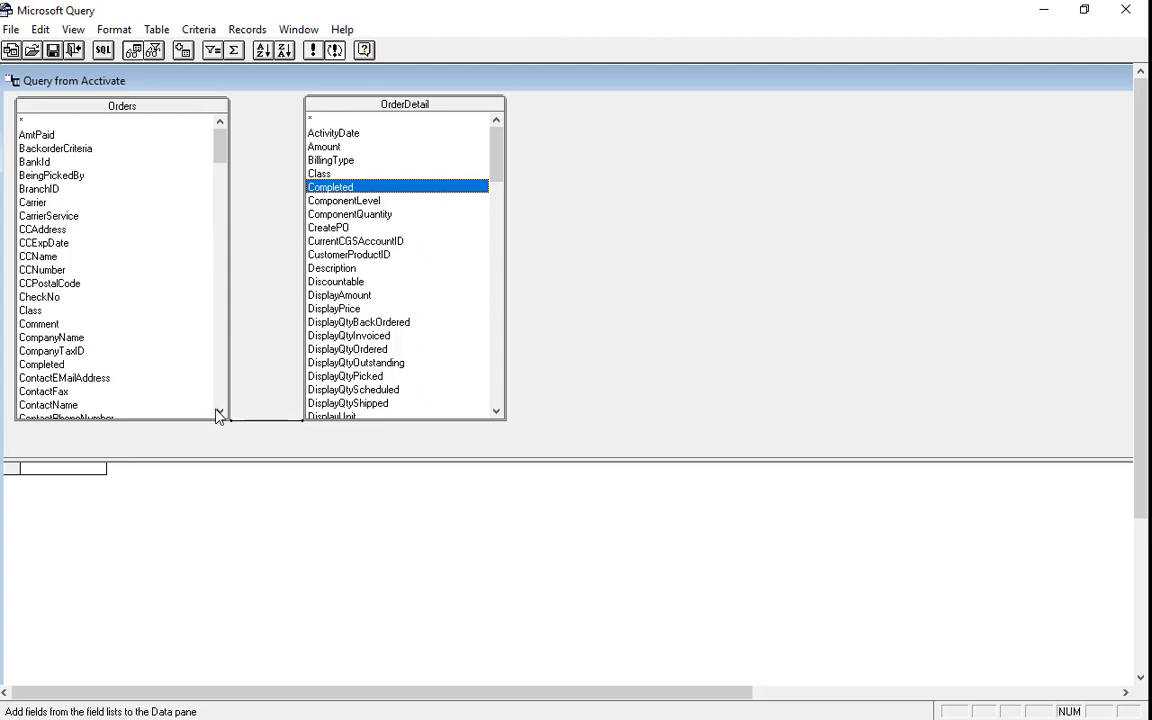
# Add the OrderNumber and OrderStatusDescription fields from Orders to the query results
pyautogui.moveTo(220, 158); pyautogui.dragTo(237, 287)
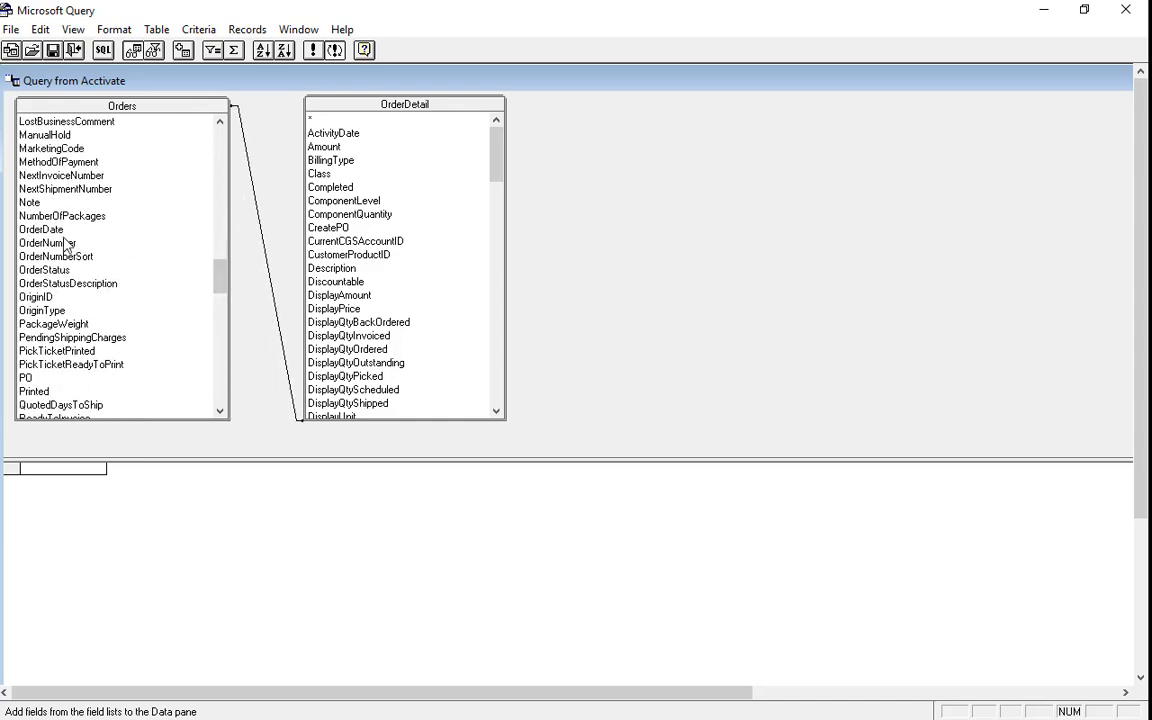
pyautogui.moveTo(60, 243); pyautogui.dragTo(54, 466)
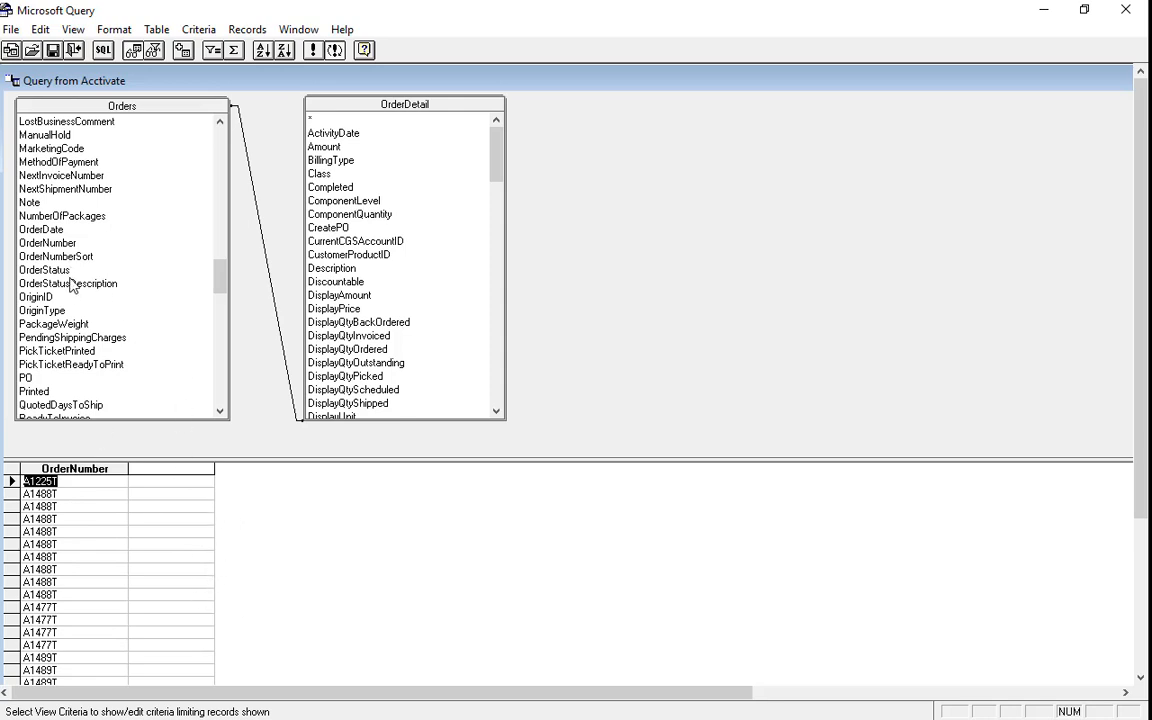
pyautogui.moveTo(69, 285); pyautogui.dragTo(170, 490)
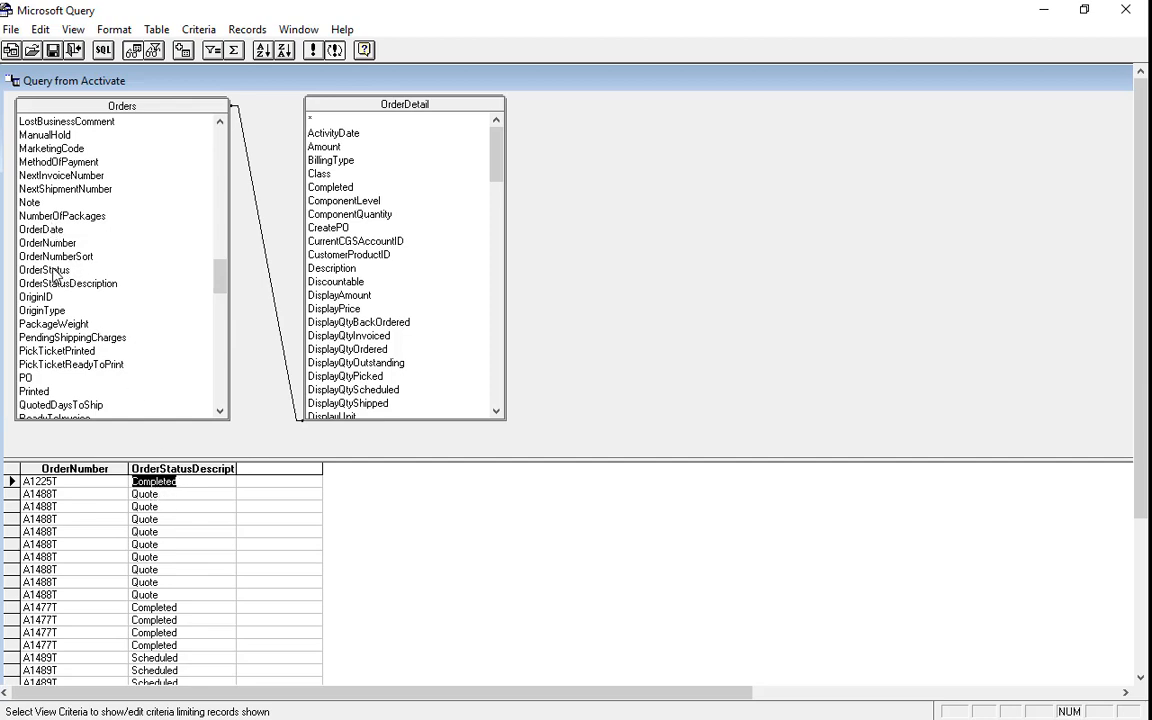
# Try the OrderStatus field from Orders as a third results column and remove it
pyautogui.moveTo(55, 270); pyautogui.dragTo(268, 476)
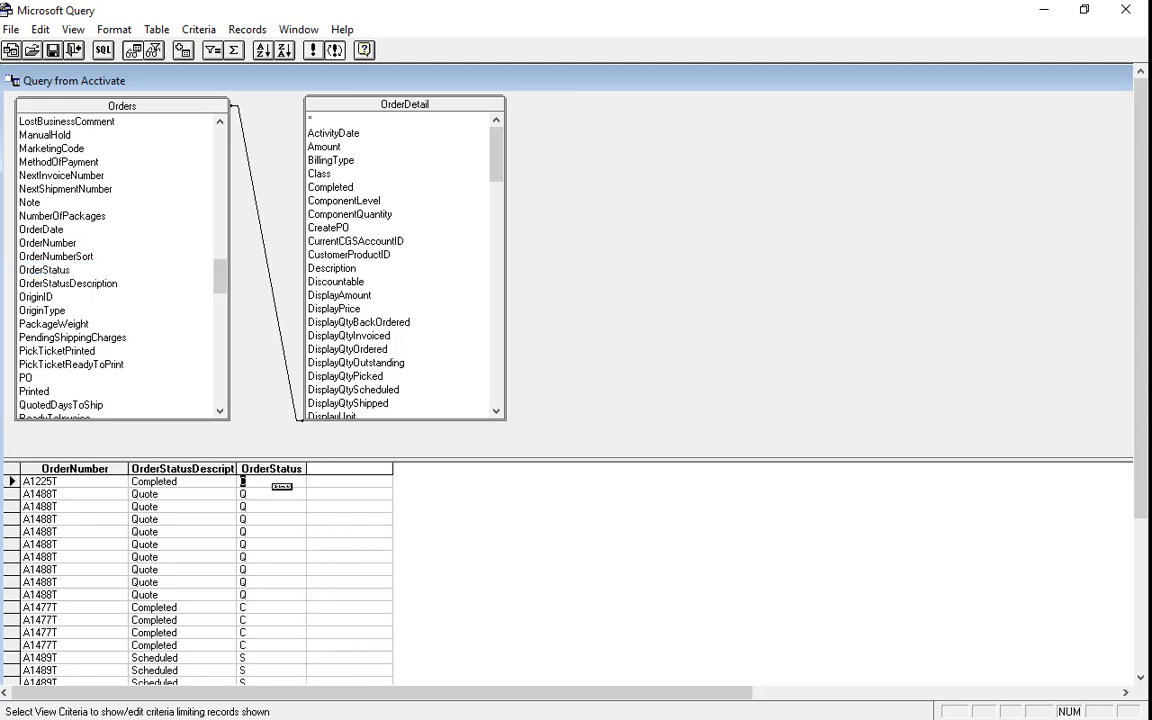
pyautogui.click(268, 470)
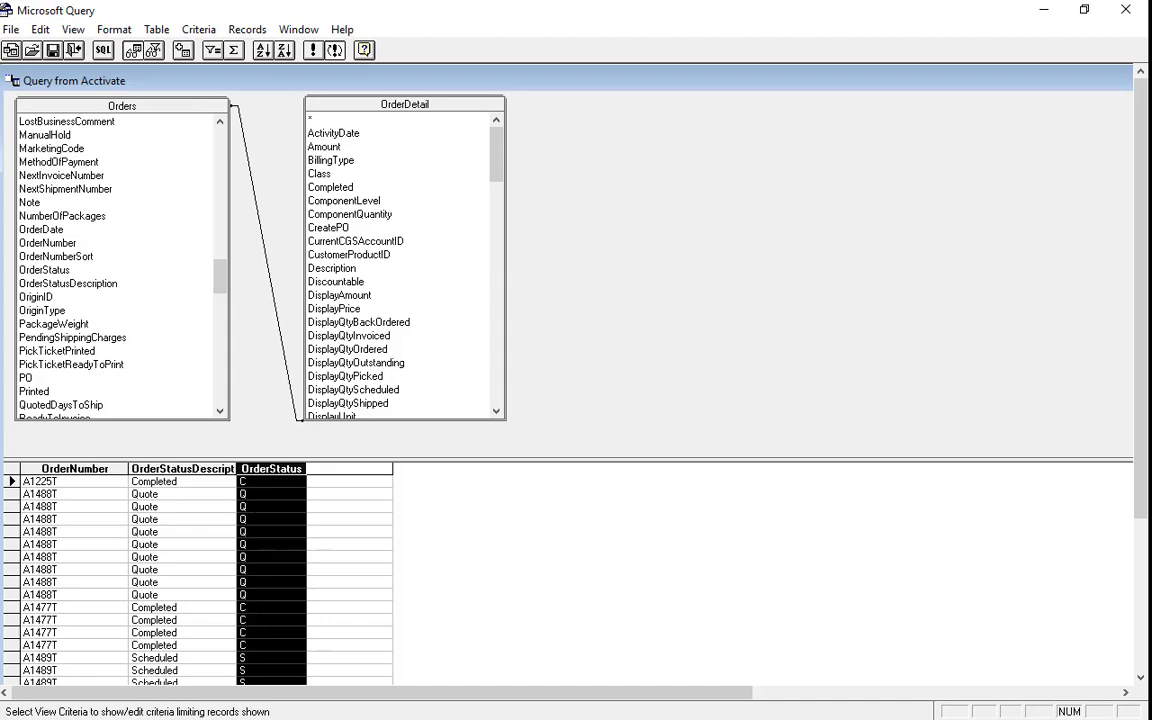
pyautogui.press('Delete')
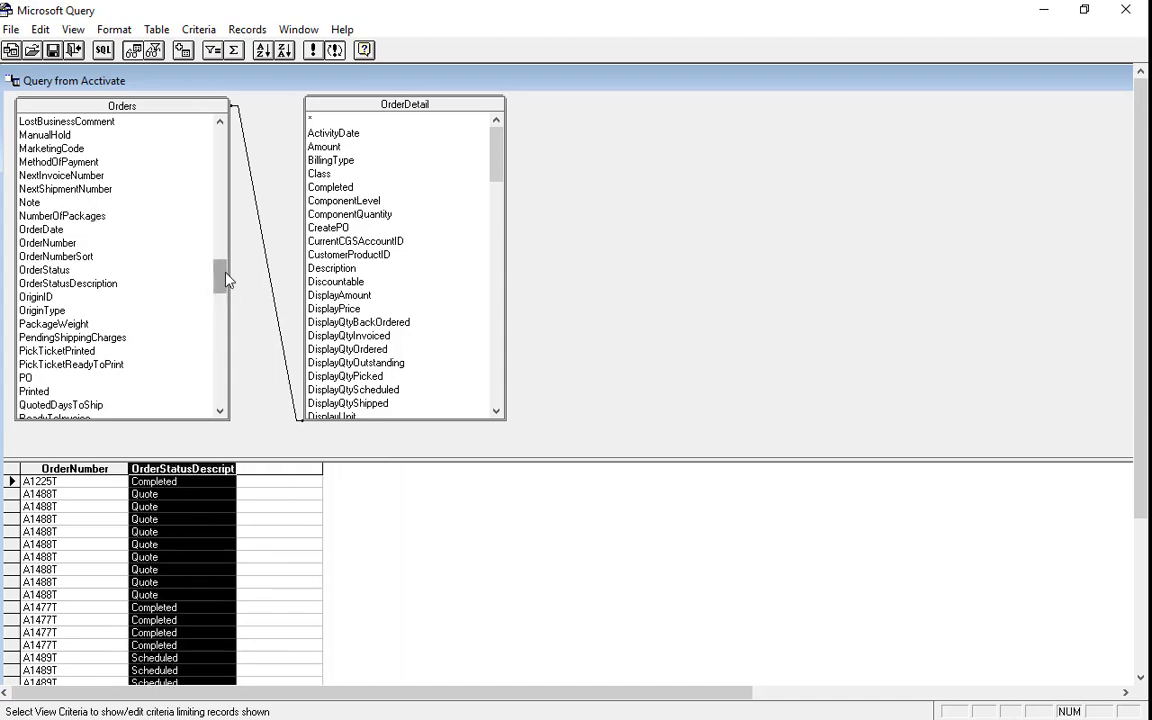
# Add the WorkFlowStatus field from Orders to the results after OrderStatusDescription
pyautogui.moveTo(226, 280); pyautogui.dragTo(222, 392)
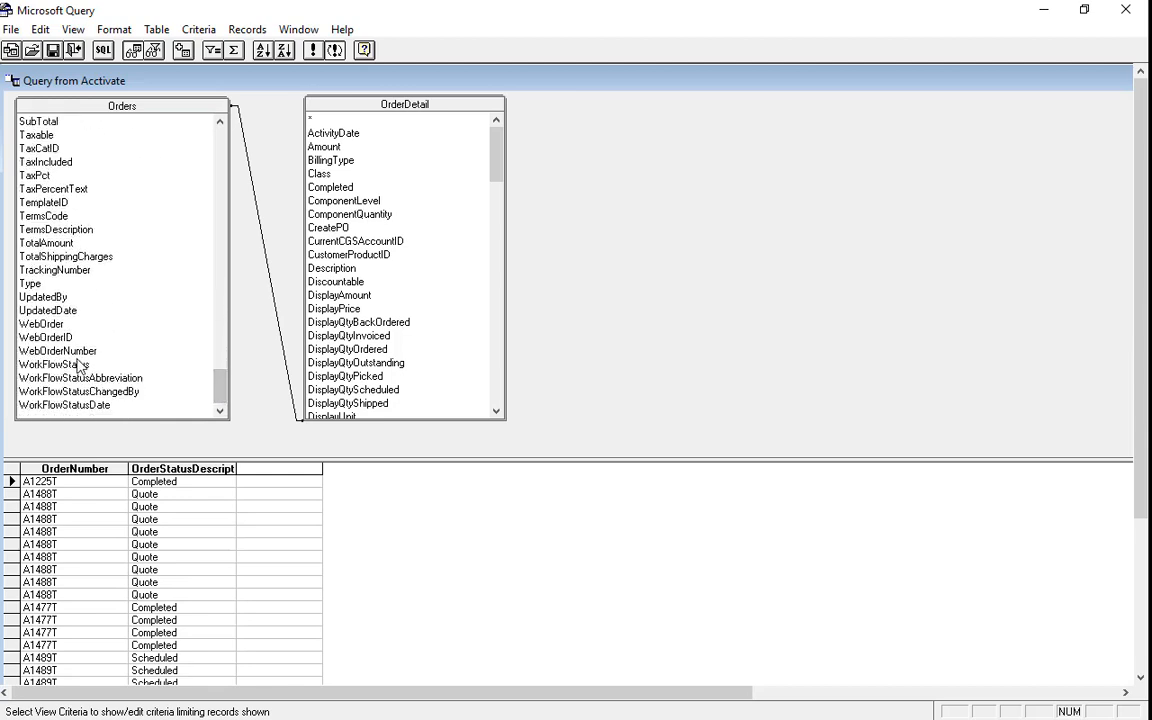
pyautogui.moveTo(70, 364); pyautogui.dragTo(289, 506)
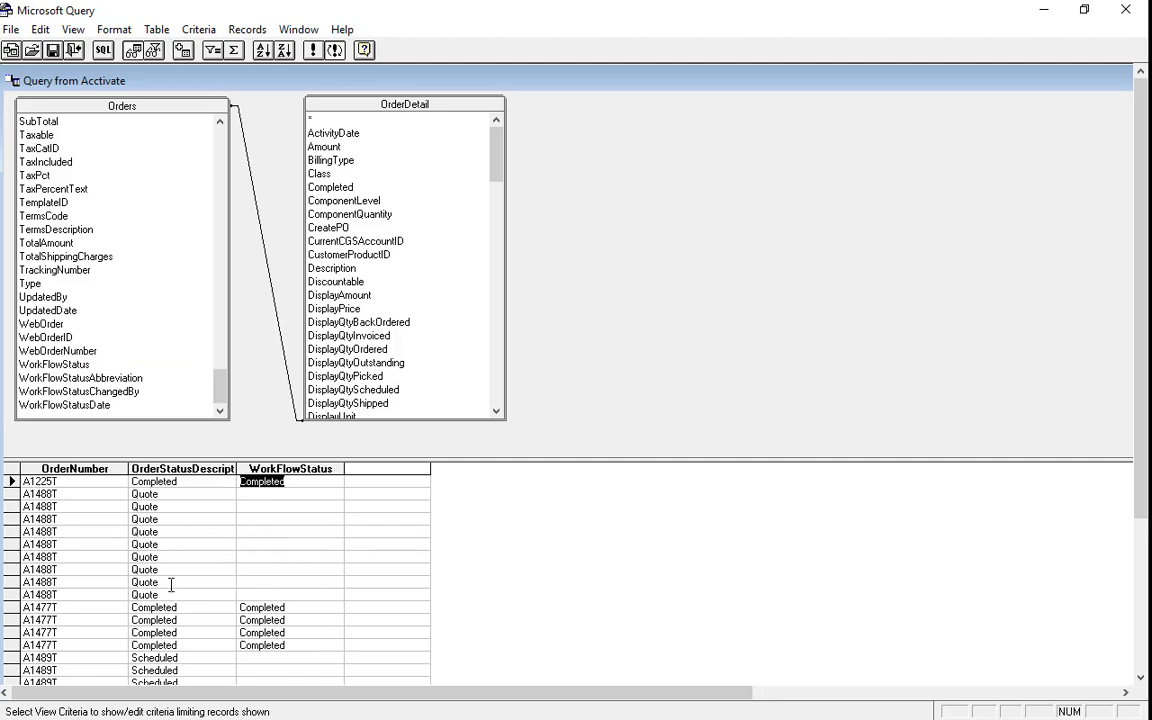
# Try filtering the results to orders with the status description Scheduled, and remove all criteria
pyautogui.click(176, 658)
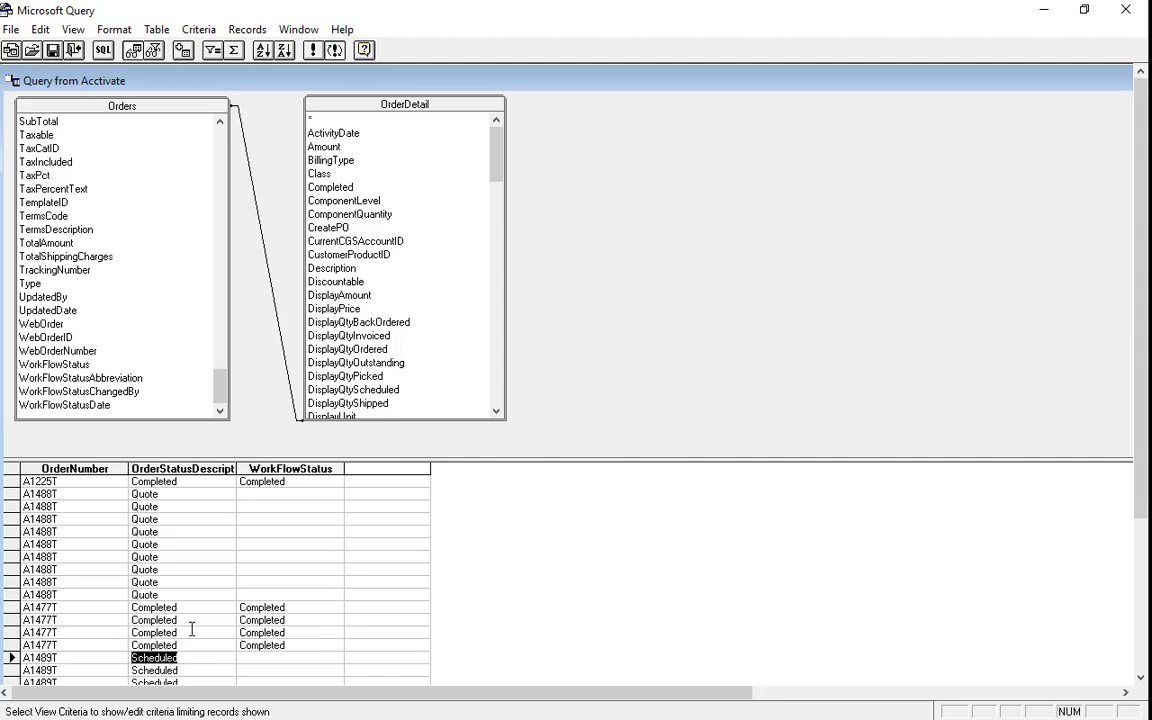
pyautogui.click(214, 51)
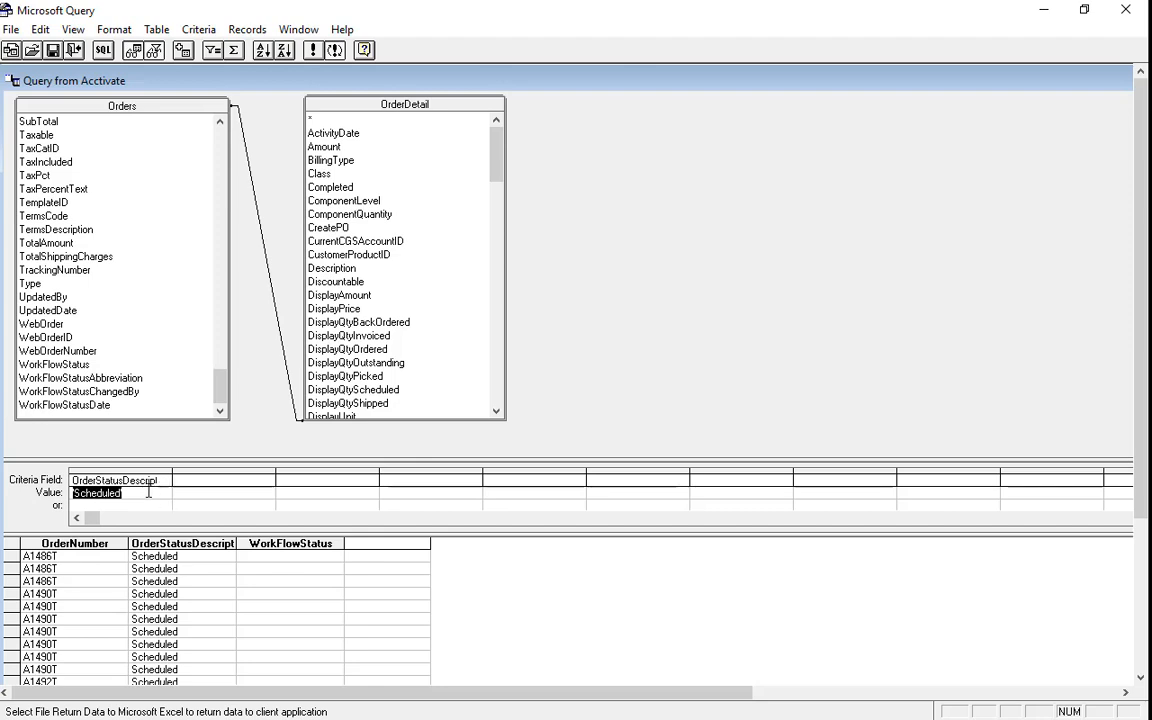
pyautogui.click(197, 30)
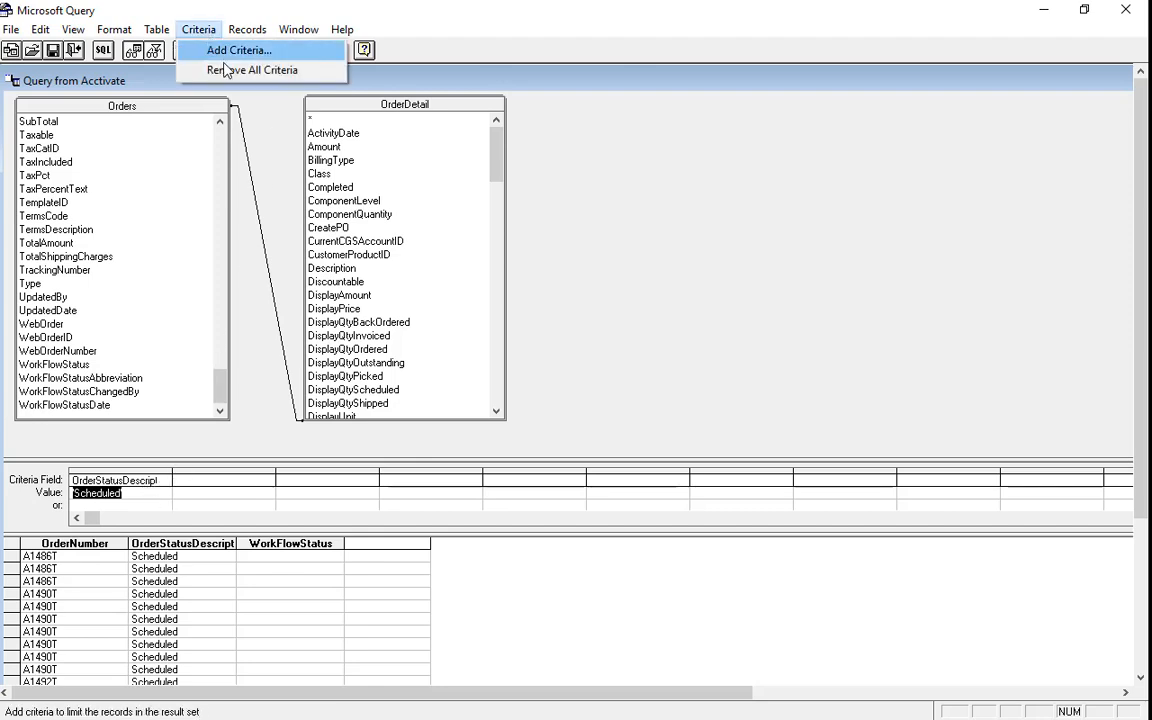
pyautogui.click(225, 70)
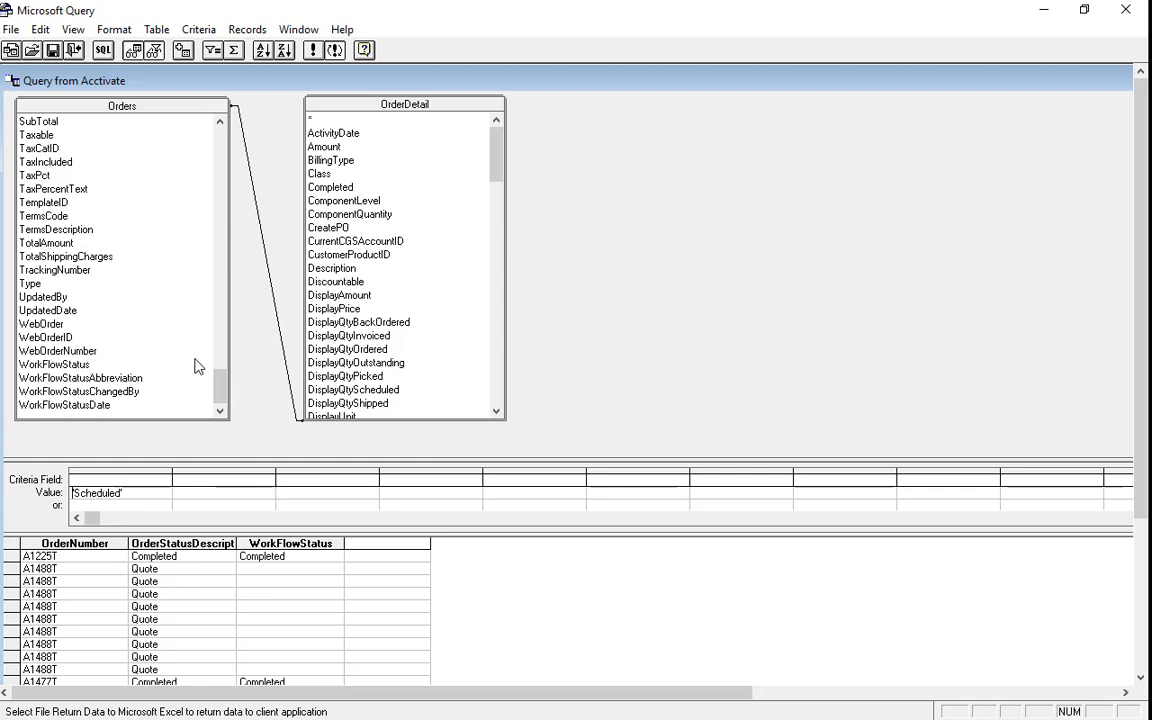
# Add SalespersonID and SalespersonName from Orders to the results, and remove the SalespersonID column to keep only the name
pyautogui.moveTo(224, 397); pyautogui.dragTo(224, 321)
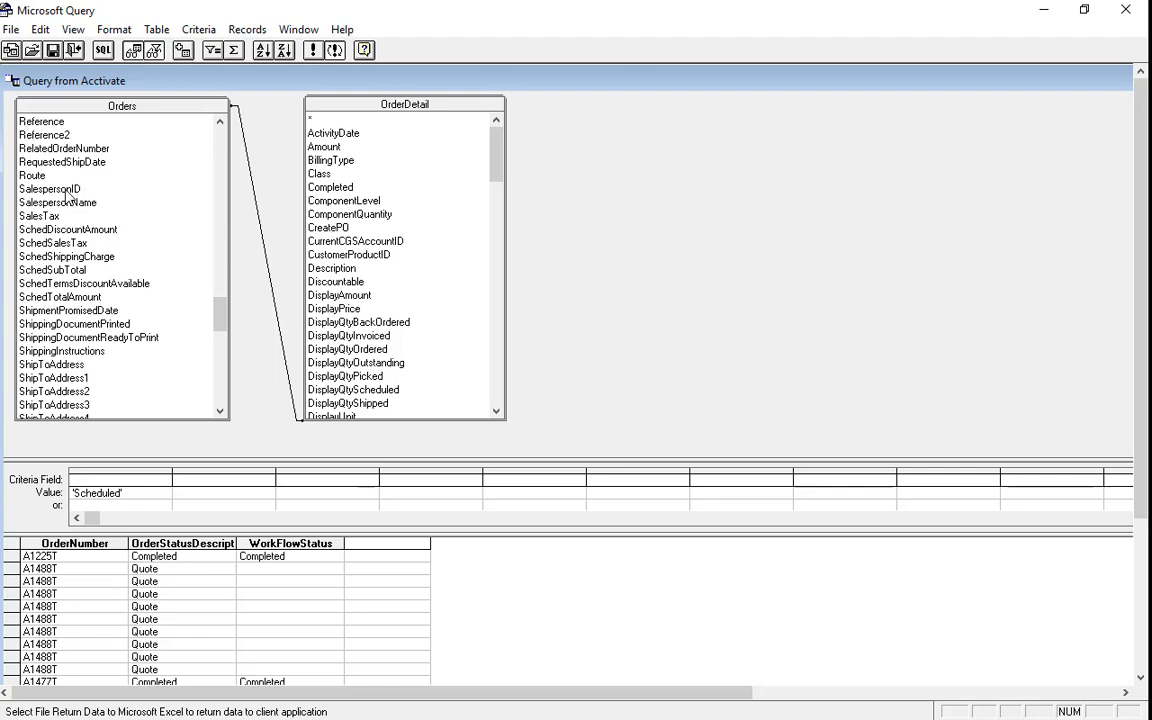
pyautogui.moveTo(66, 190); pyautogui.dragTo(375, 560)
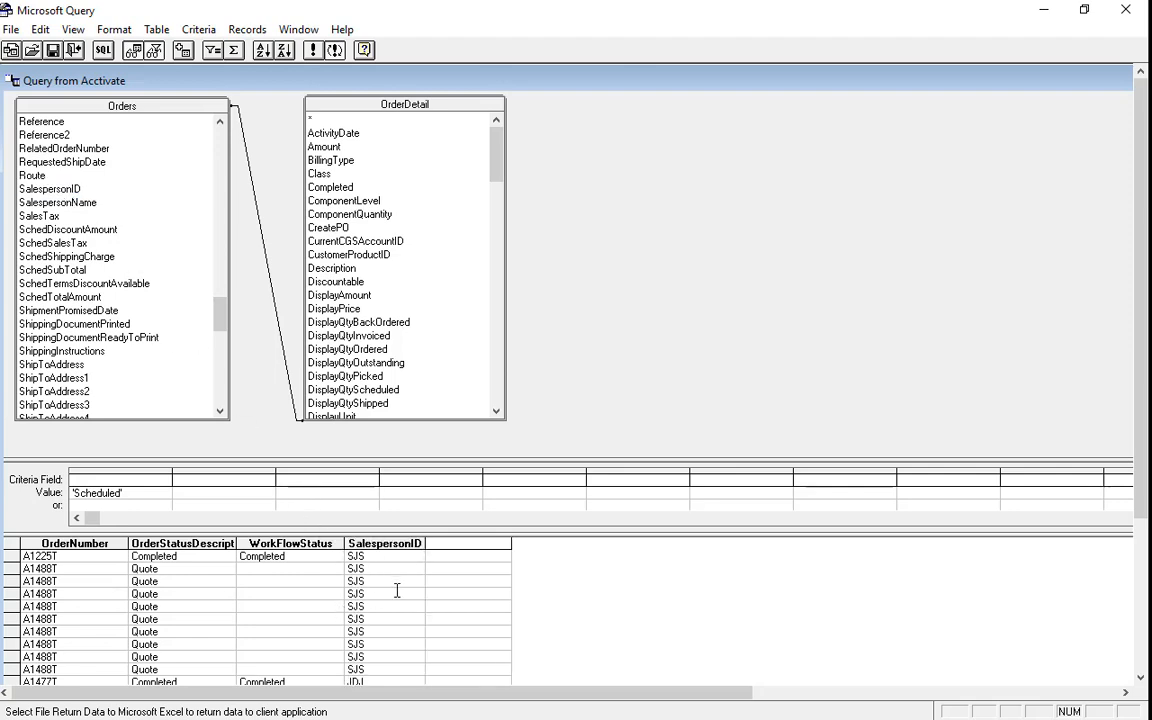
pyautogui.moveTo(86, 205); pyautogui.dragTo(430, 532)
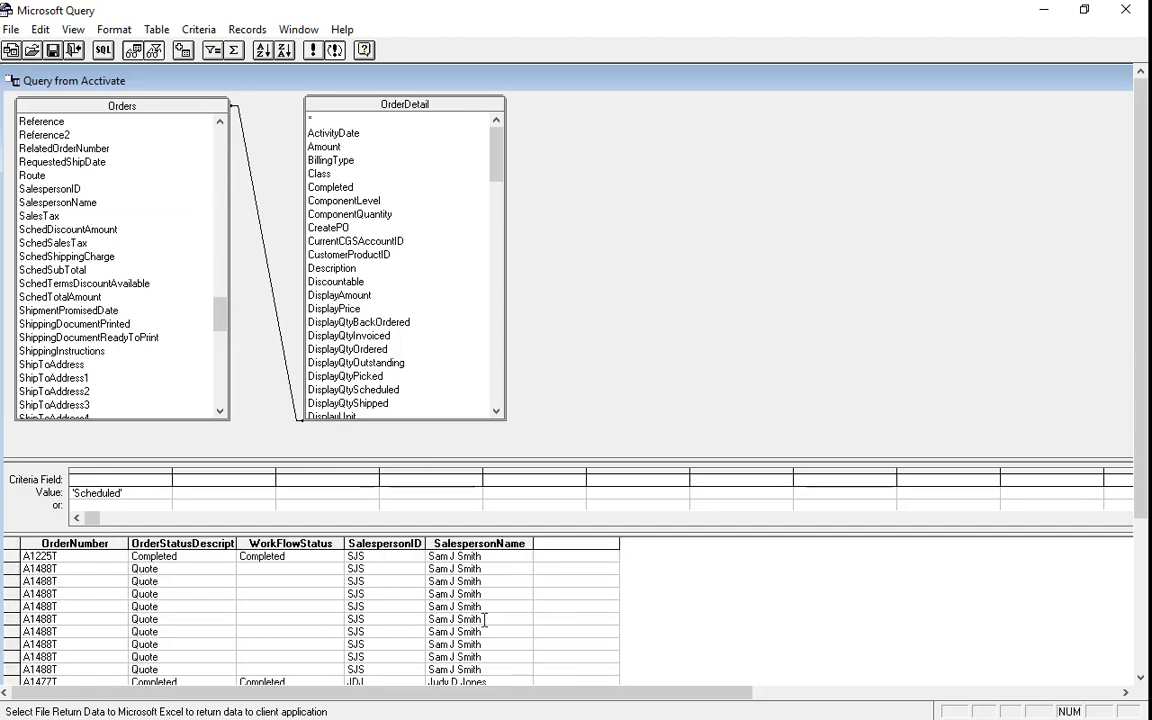
pyautogui.click(382, 545)
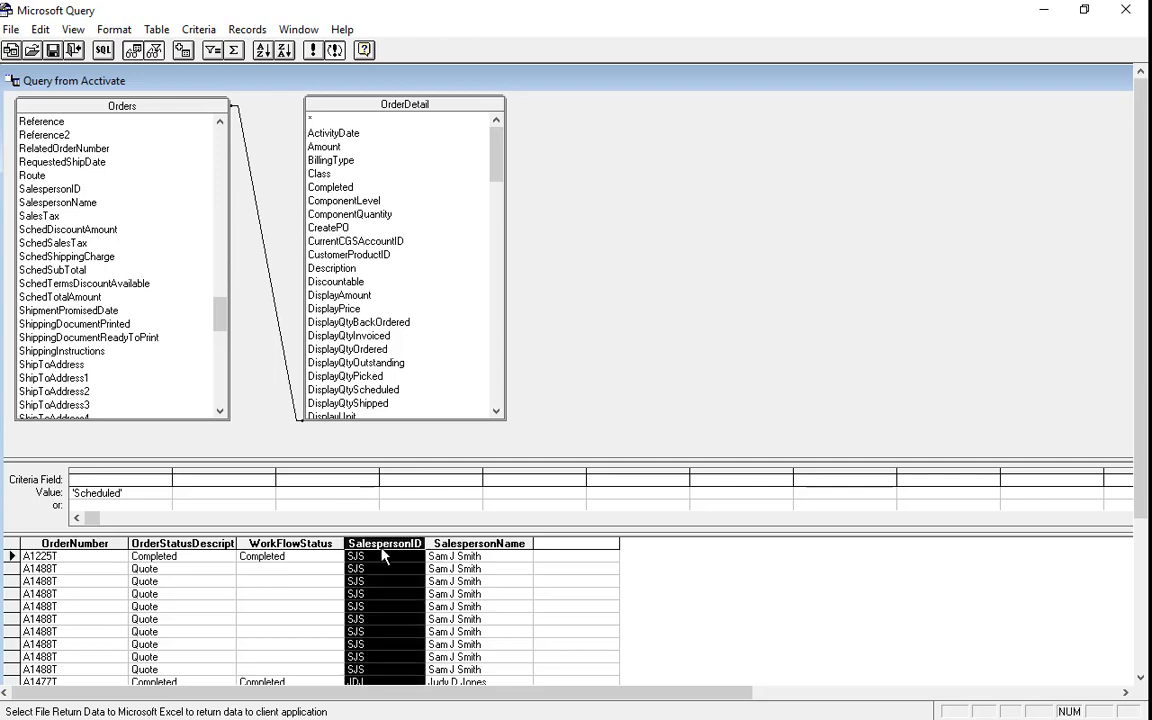
pyautogui.press('Delete')
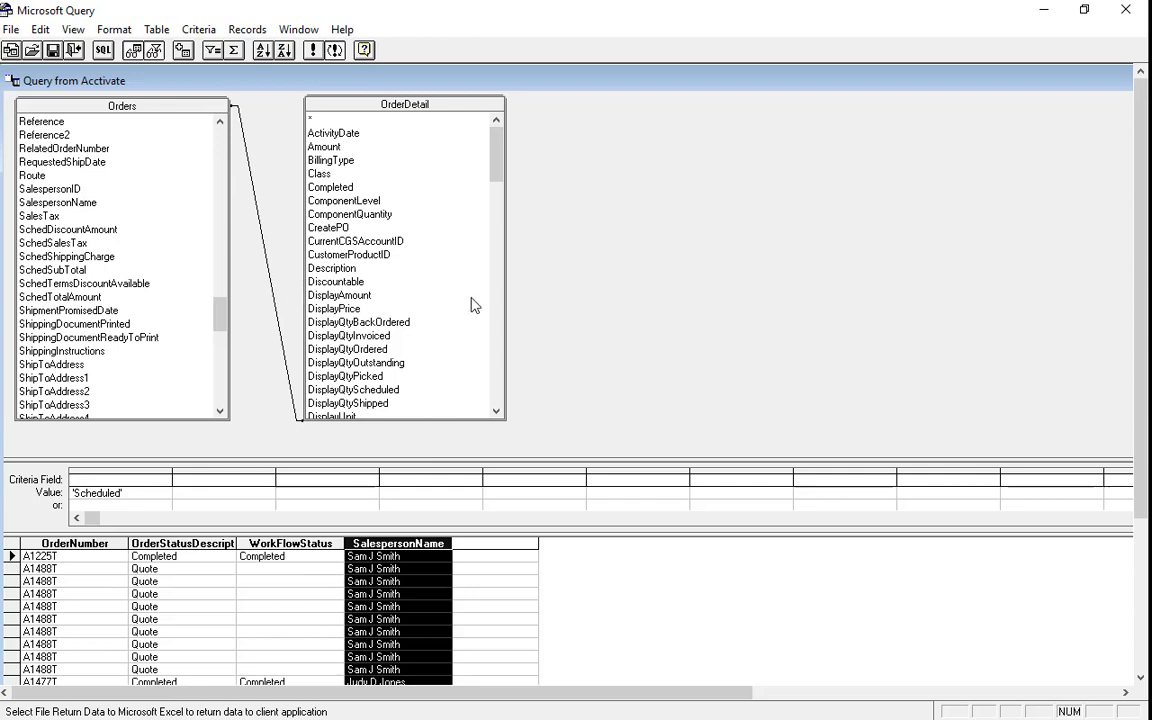
# Add the ProductID field from OrderDetail to the results after SalespersonName
pyautogui.moveTo(496, 169); pyautogui.dragTo(492, 322)
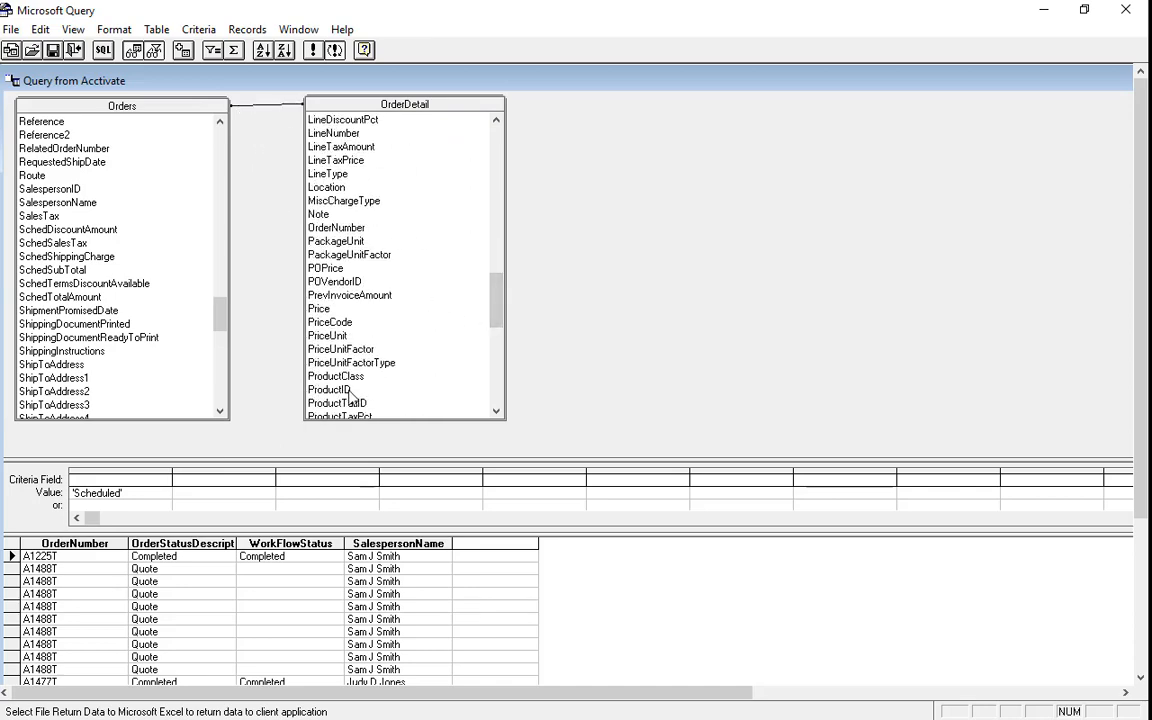
pyautogui.moveTo(335, 389); pyautogui.dragTo(489, 582)
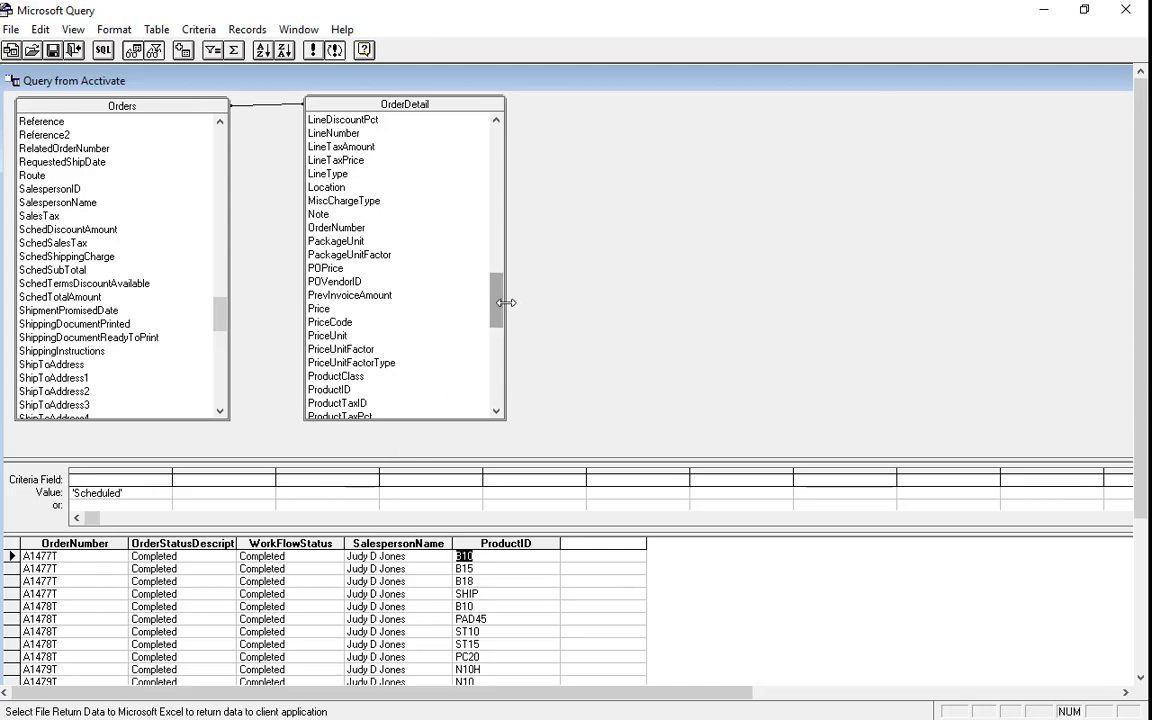
# Add DisplayQtyOrdered, DisplayQtyScheduled, DisplayQtyShipped, DisplayQtyBackOrdered and DisplayQtyOutstanding from OrderDetail to the results, and collapse the criteria pane
pyautogui.moveTo(495, 305); pyautogui.dragTo(481, 186)
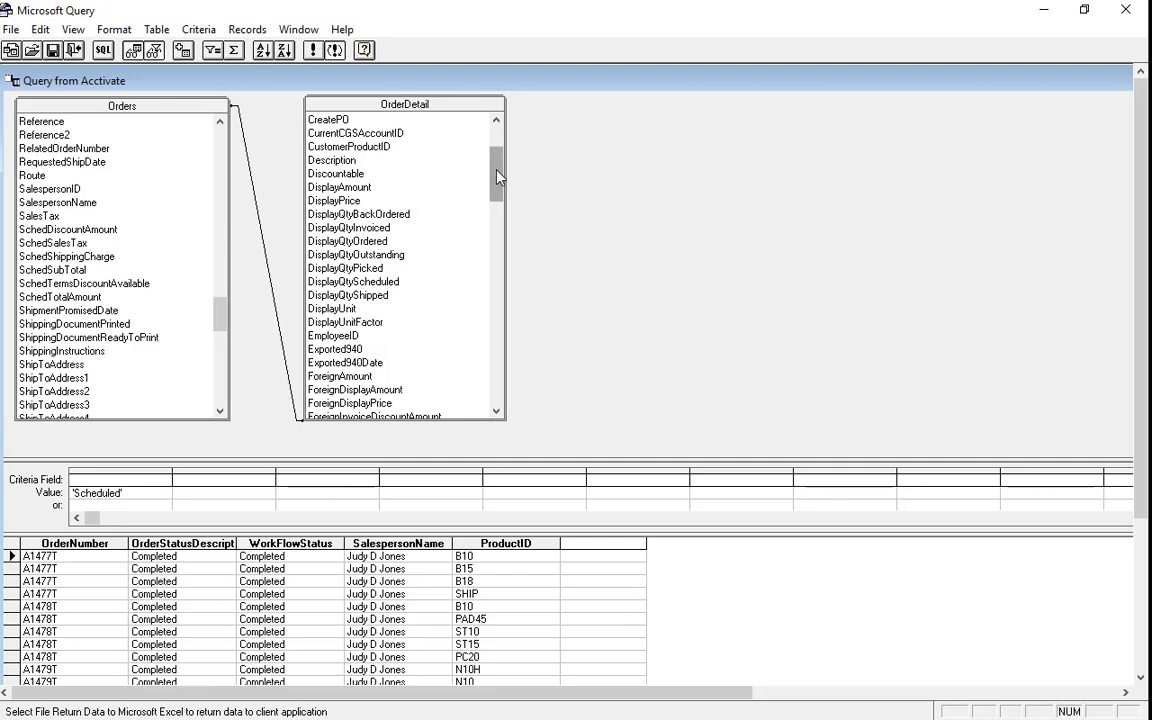
pyautogui.moveTo(499, 177); pyautogui.dragTo(492, 344)
pyautogui.click(486, 311)
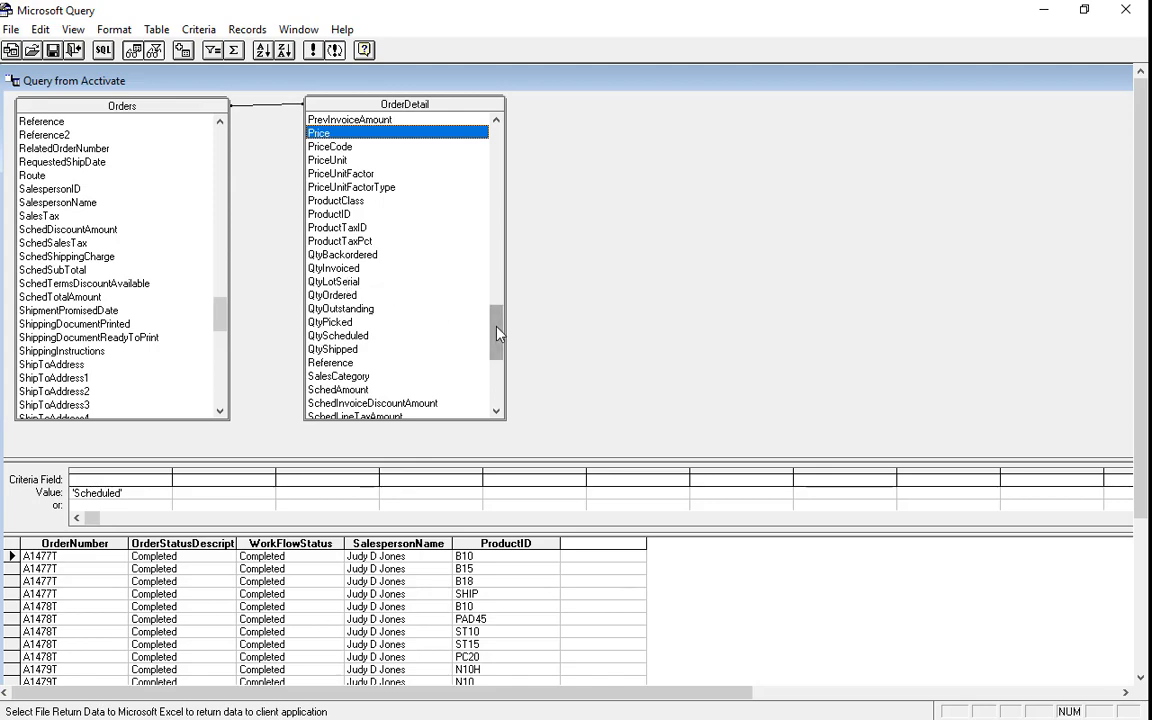
pyautogui.moveTo(496, 334); pyautogui.dragTo(493, 187)
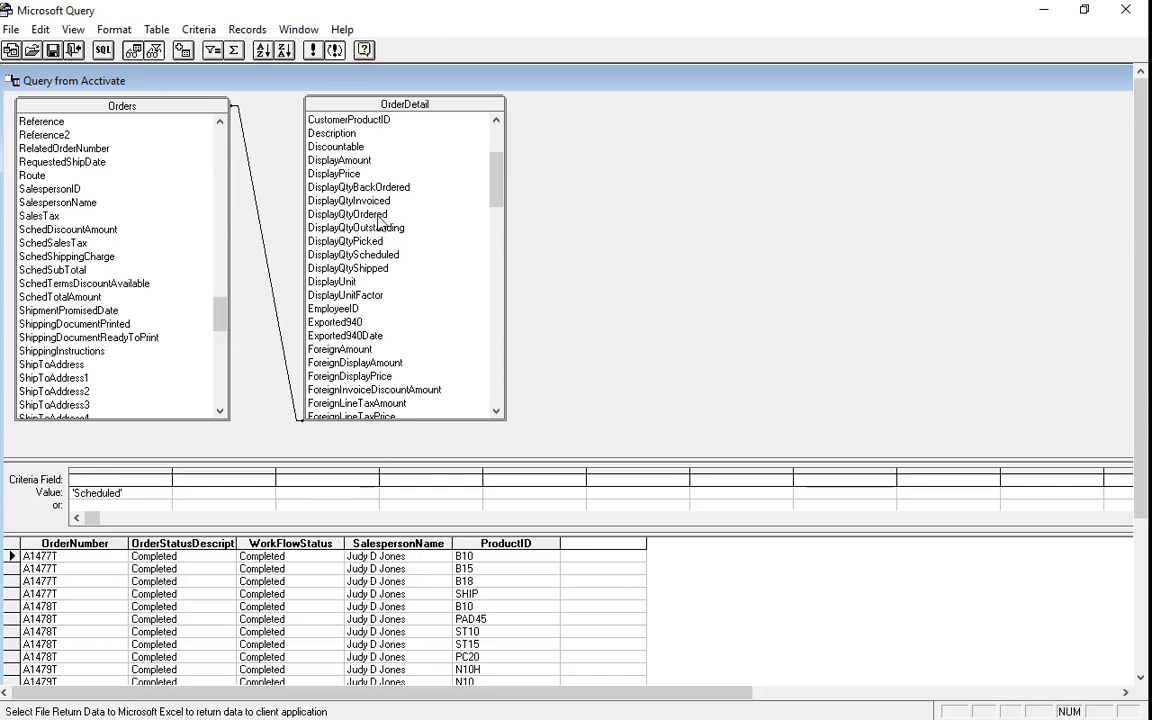
pyautogui.moveTo(360, 214); pyautogui.dragTo(588, 572)
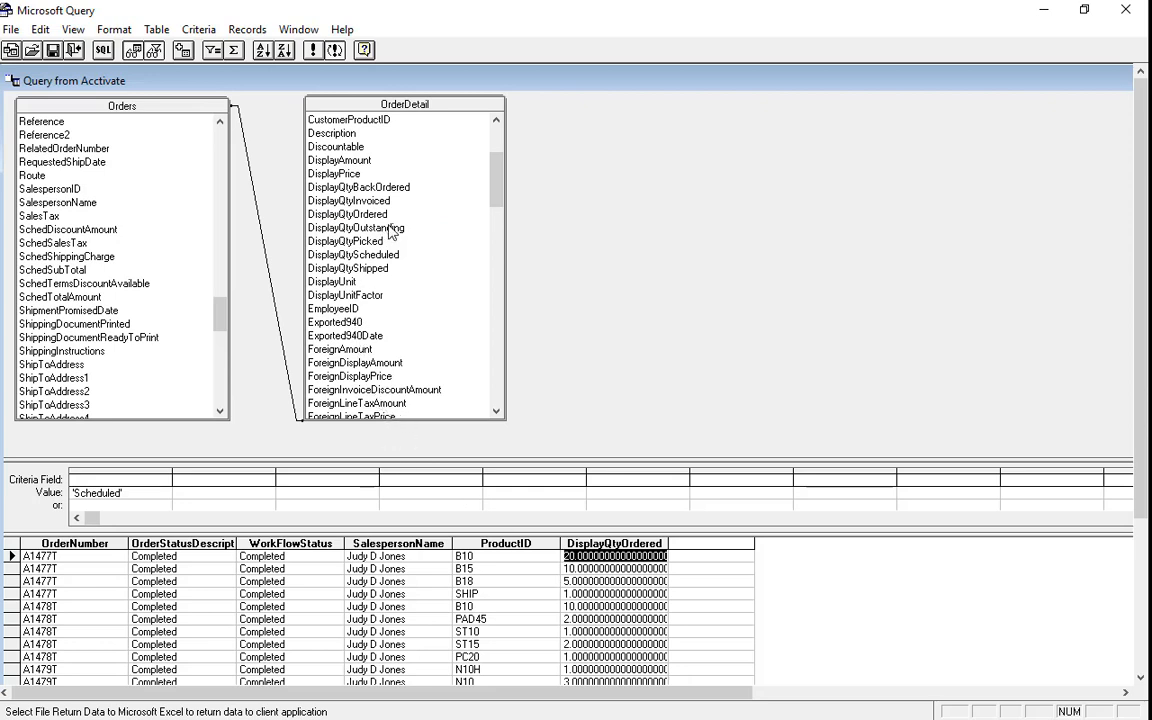
pyautogui.moveTo(372, 254); pyautogui.dragTo(705, 577)
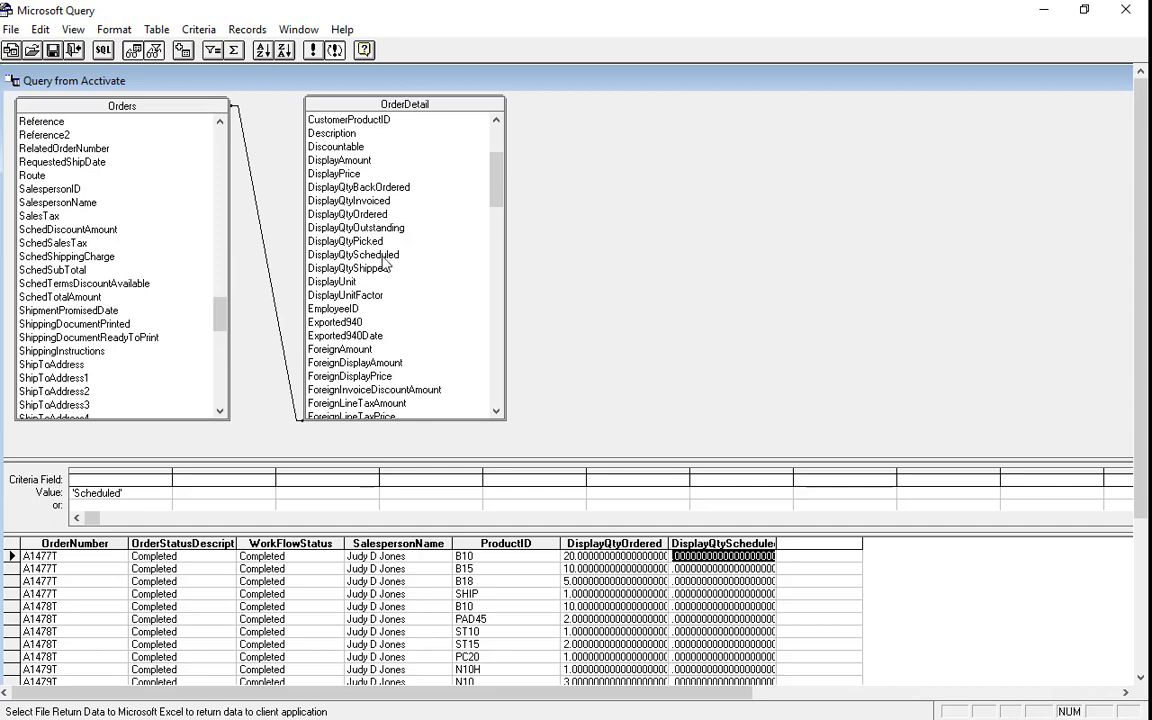
pyautogui.moveTo(350, 268); pyautogui.dragTo(816, 583)
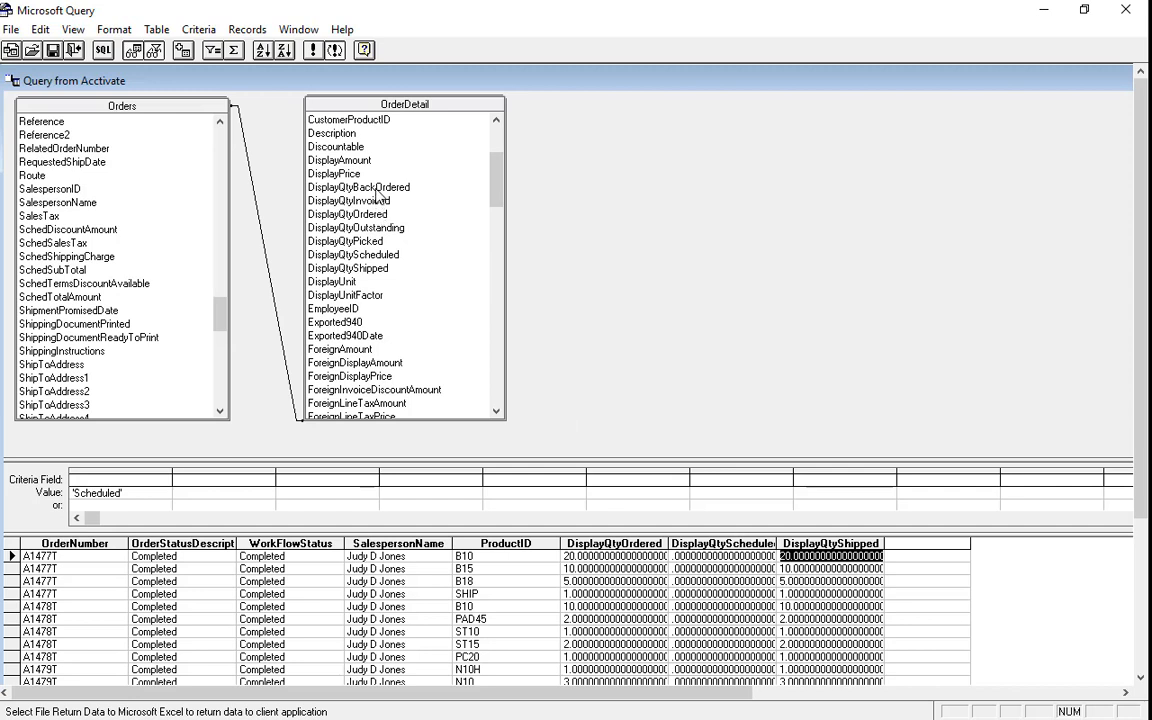
pyautogui.moveTo(378, 193); pyautogui.dragTo(810, 514)
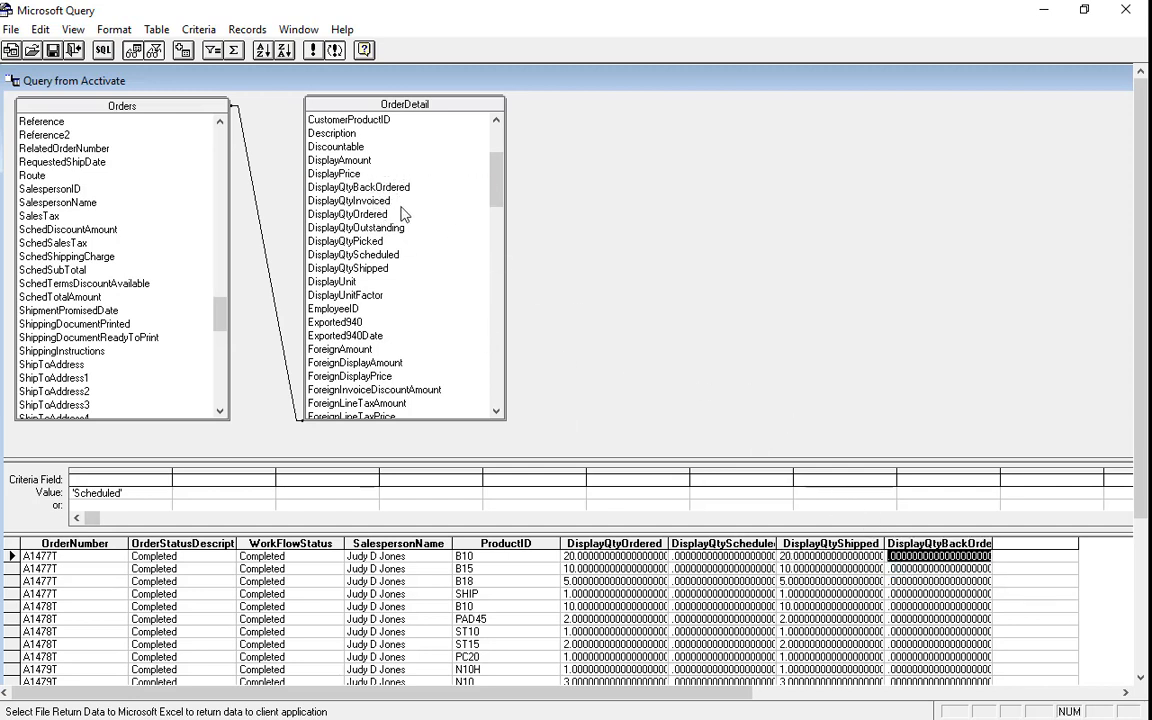
pyautogui.moveTo(390, 230); pyautogui.dragTo(1017, 580)
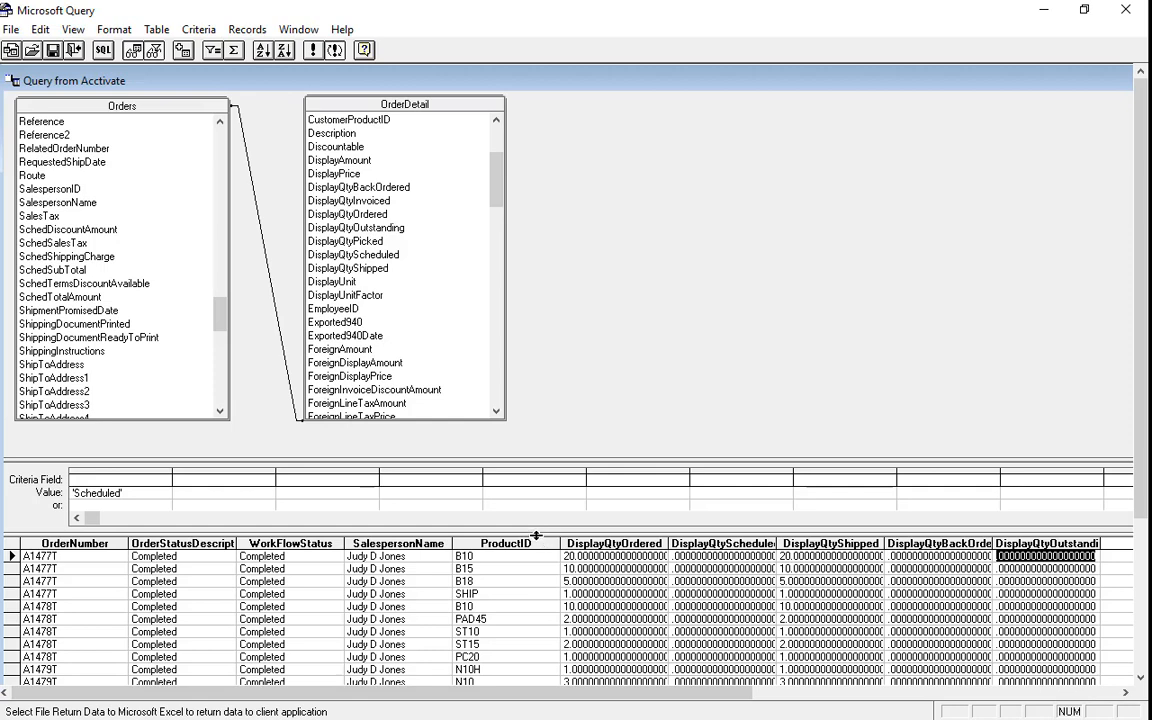
pyautogui.moveTo(536, 537); pyautogui.dragTo(540, 440)
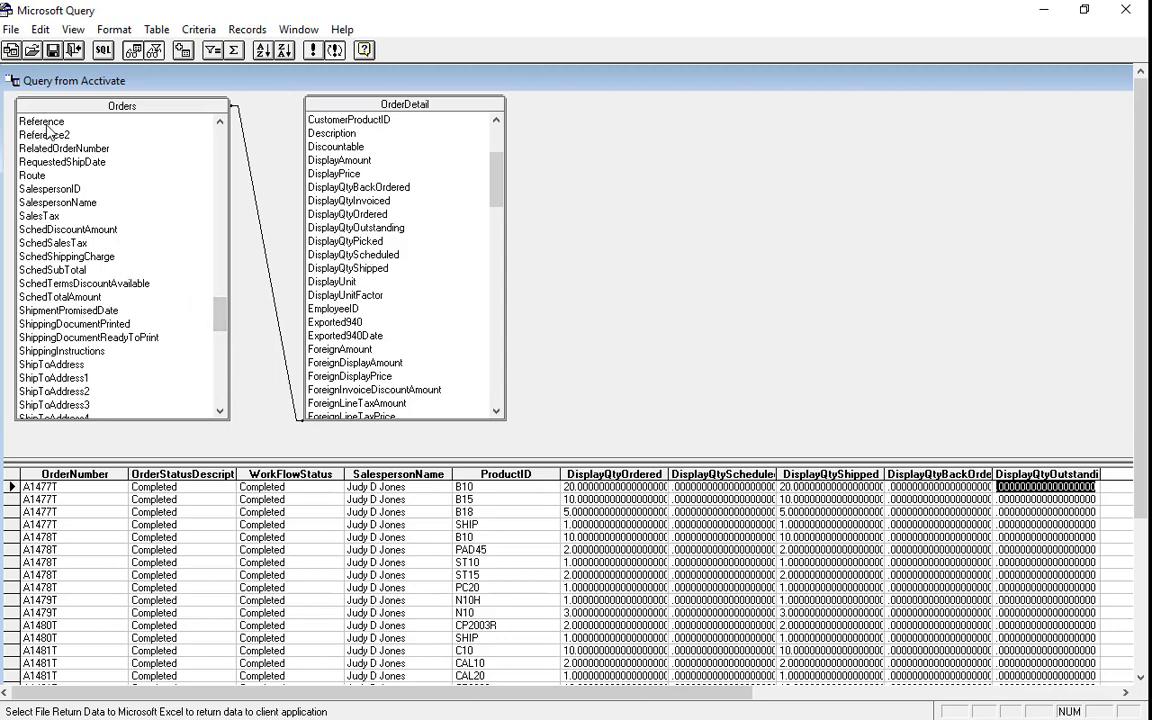
# Try inserting OriginType from Orders ahead of OrderNumber in the results, and remove that column
pyautogui.click(220, 310)
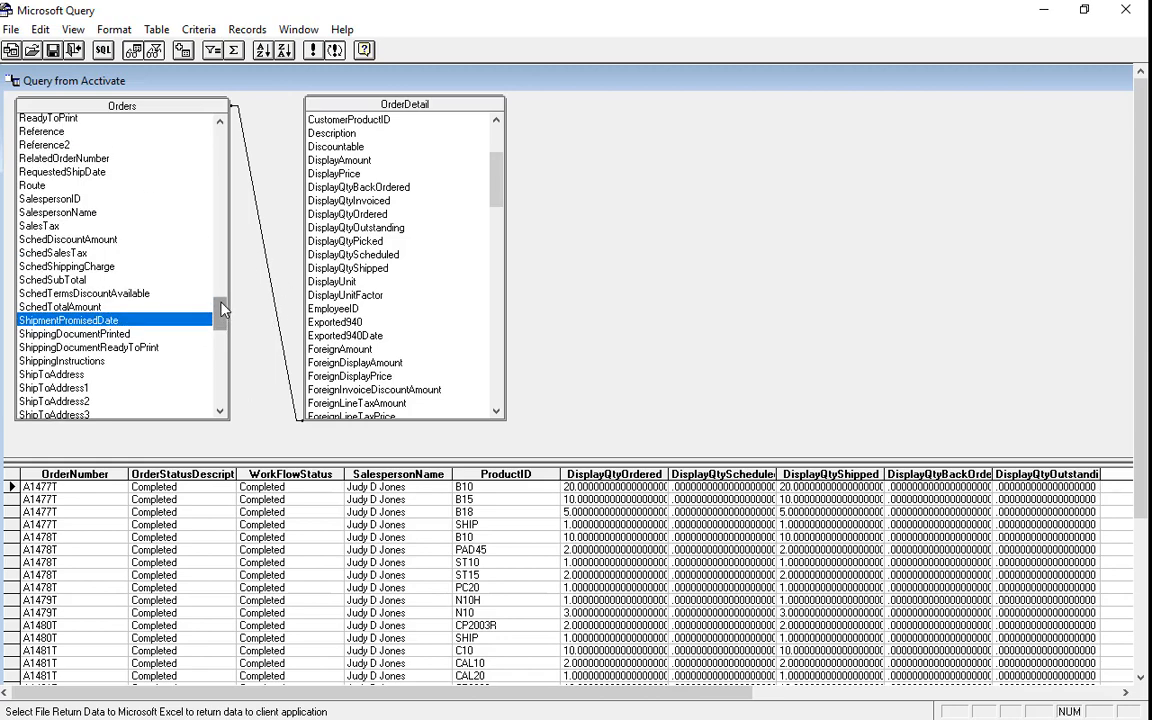
pyautogui.scroll(3, 222, 310)
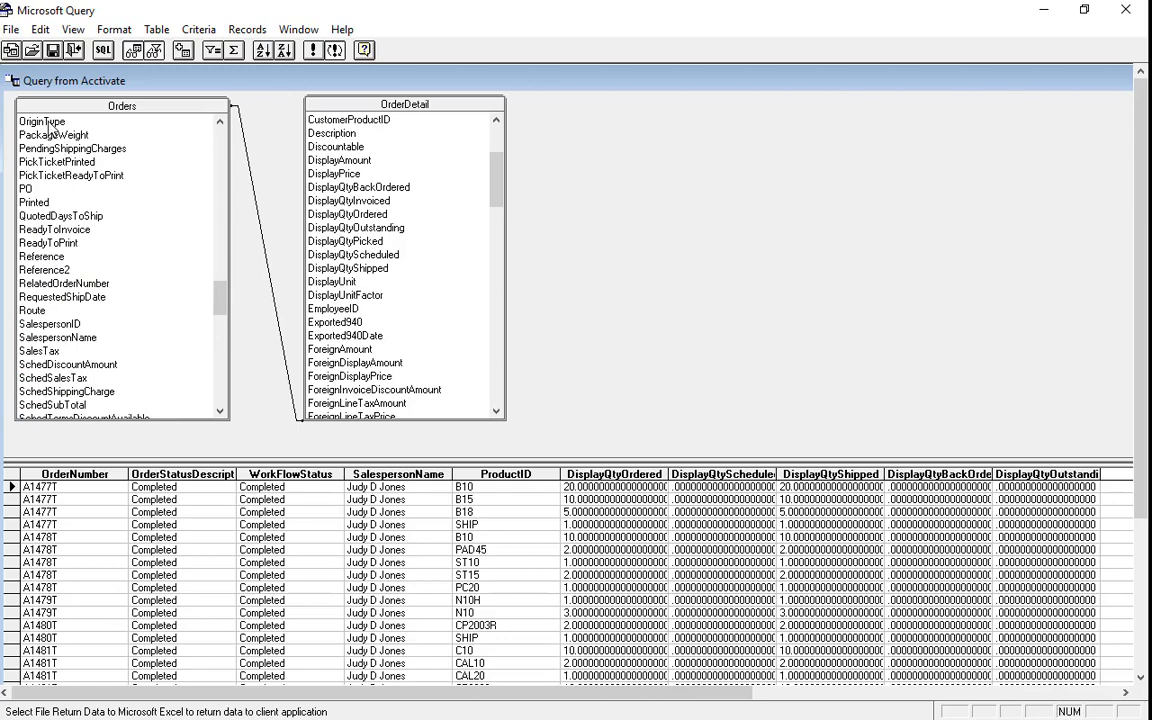
pyautogui.moveTo(46, 117); pyautogui.dragTo(112, 465)
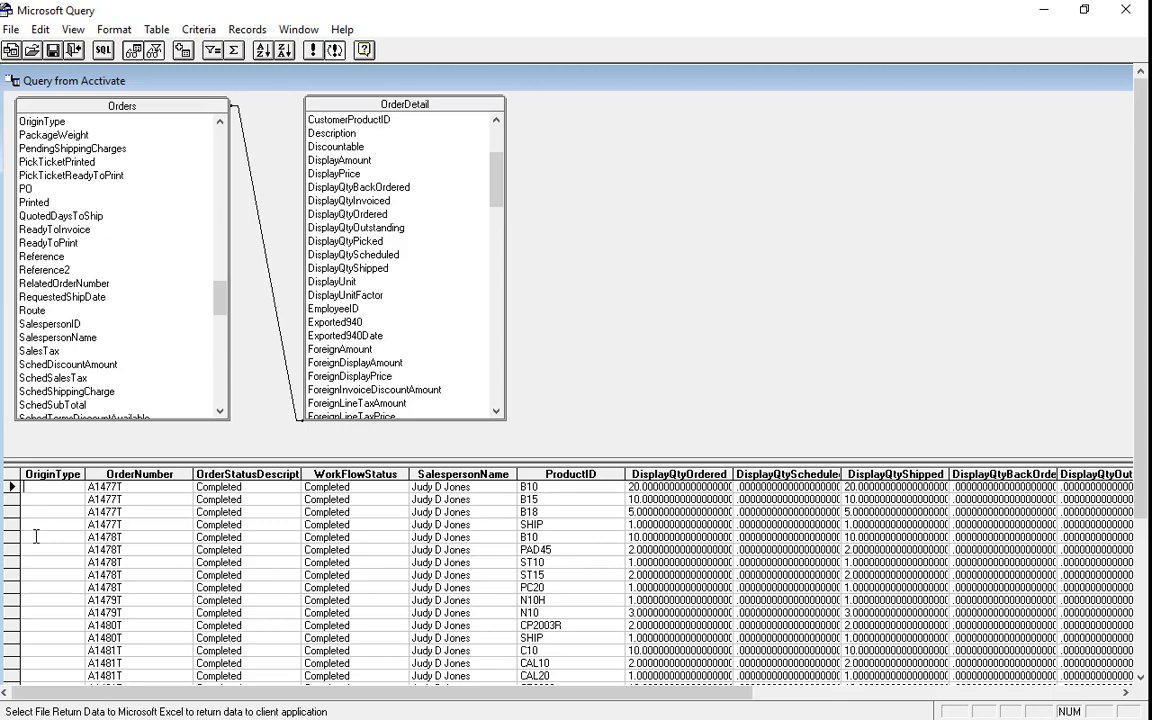
pyautogui.click(50, 474)
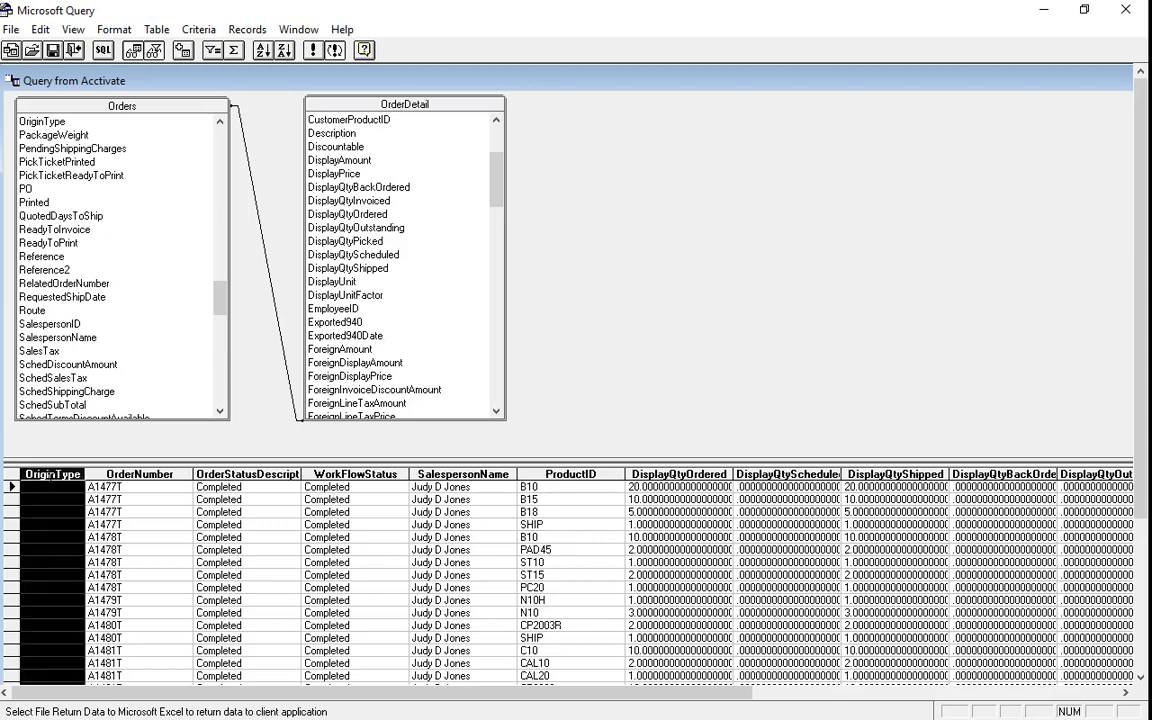
pyautogui.press('Delete')
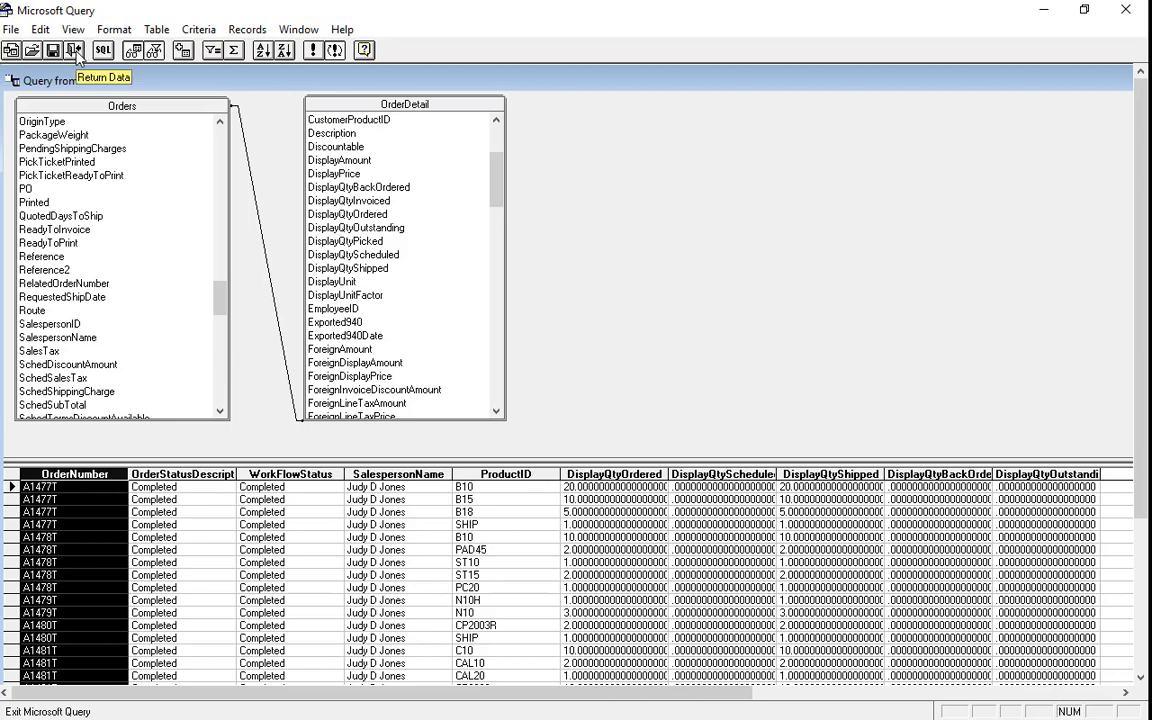
# Return the query data to Excel and set its connection to refresh every 60 minutes and when opening the file
pyautogui.click(75, 54)
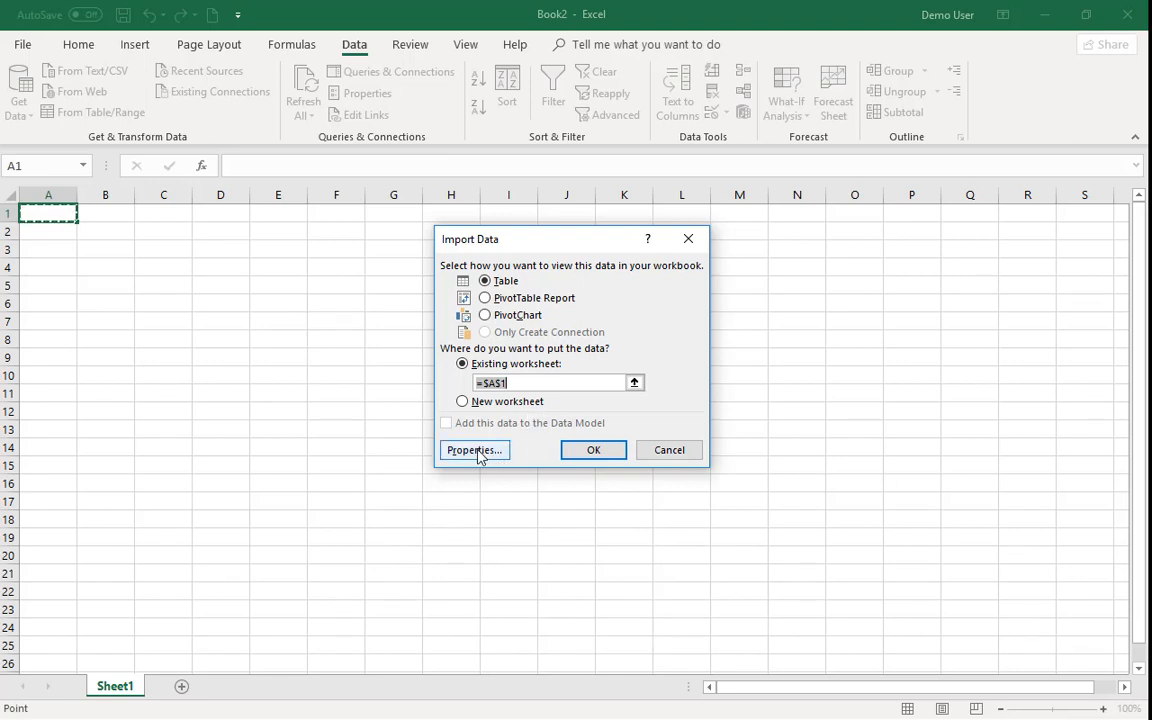
pyautogui.click(476, 451)
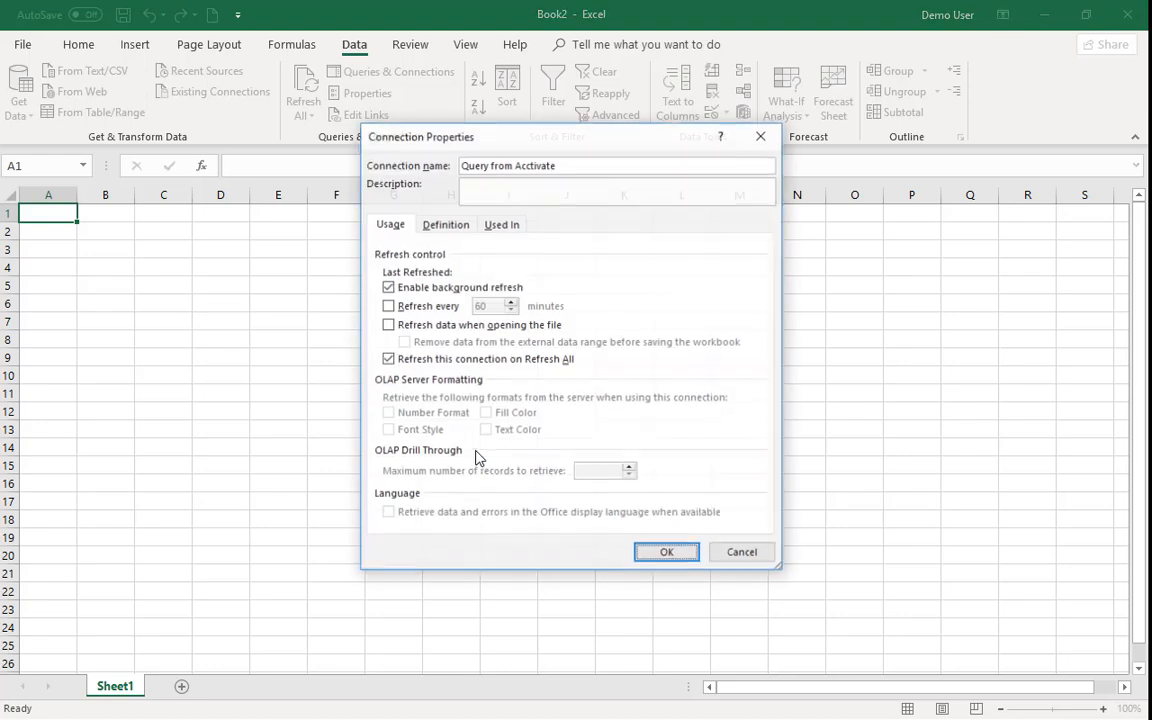
pyautogui.click(387, 306)
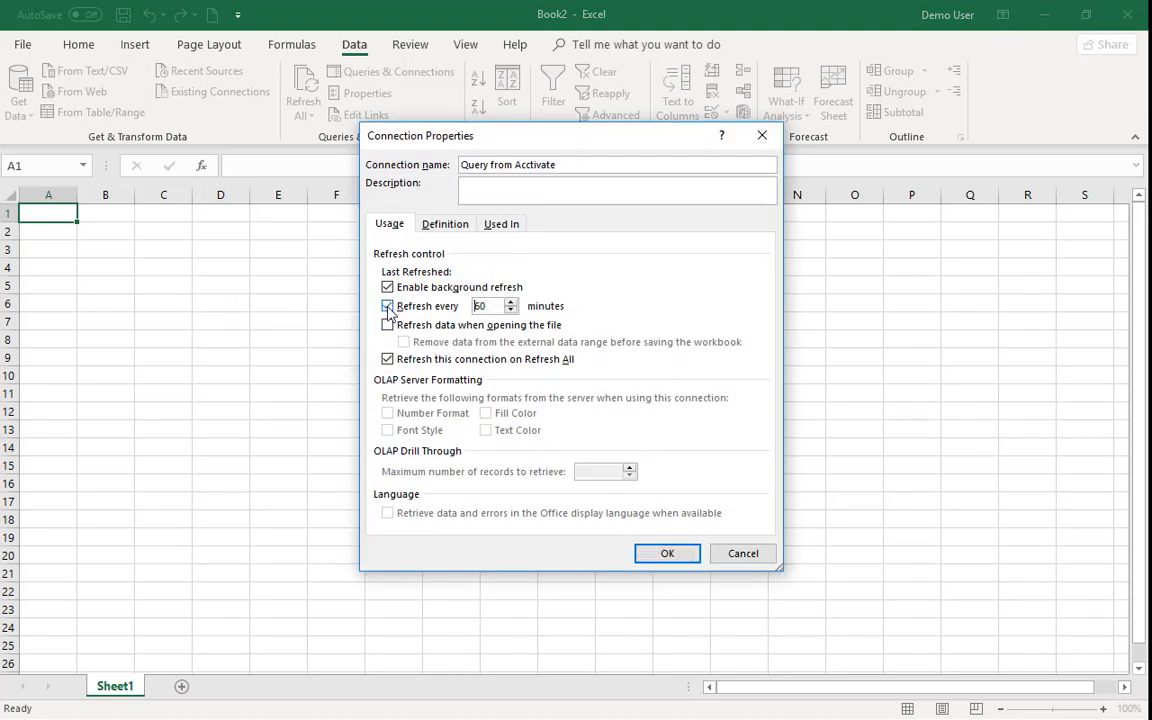
pyautogui.click(389, 327)
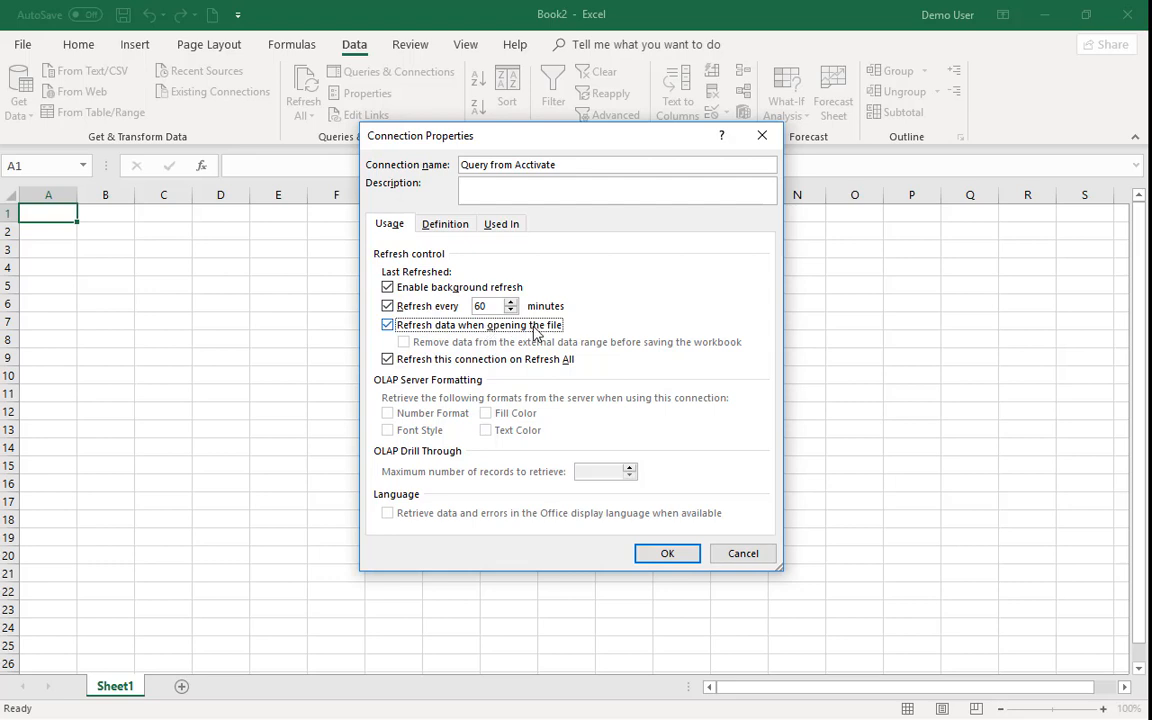
# Save the password with the connection and import the data as a table at cell A1 of the existing worksheet
pyautogui.click(435, 224)
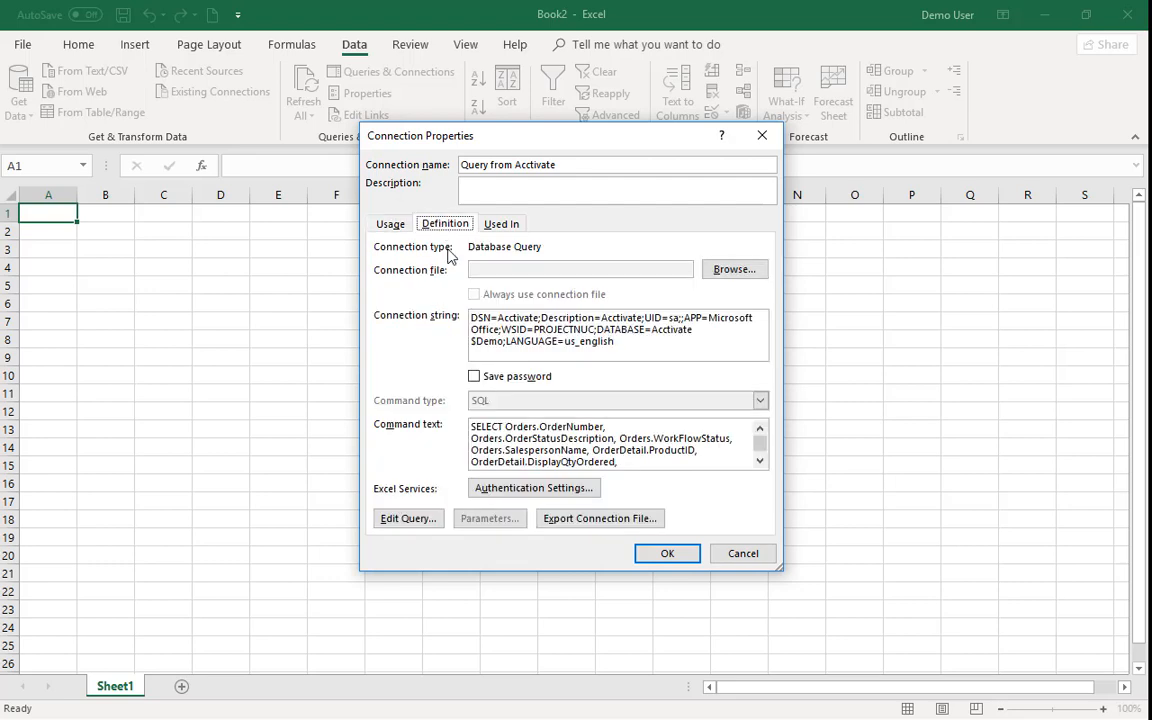
pyautogui.click(476, 375)
pyautogui.click(541, 424)
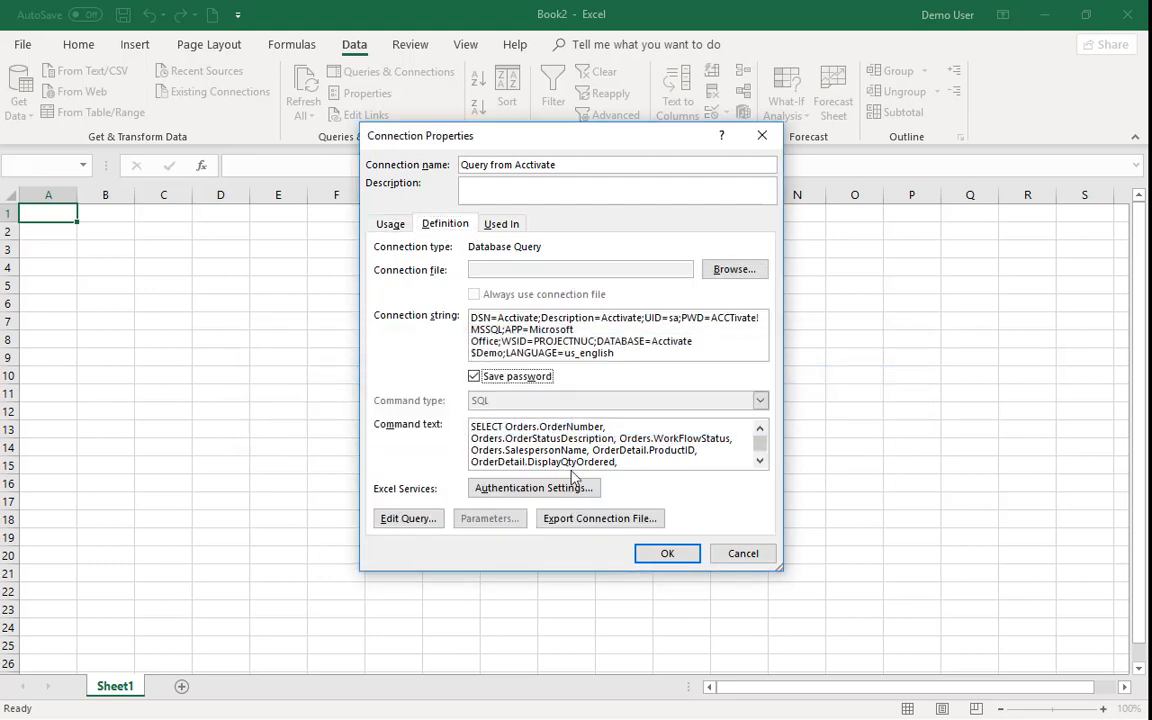
pyautogui.click(667, 554)
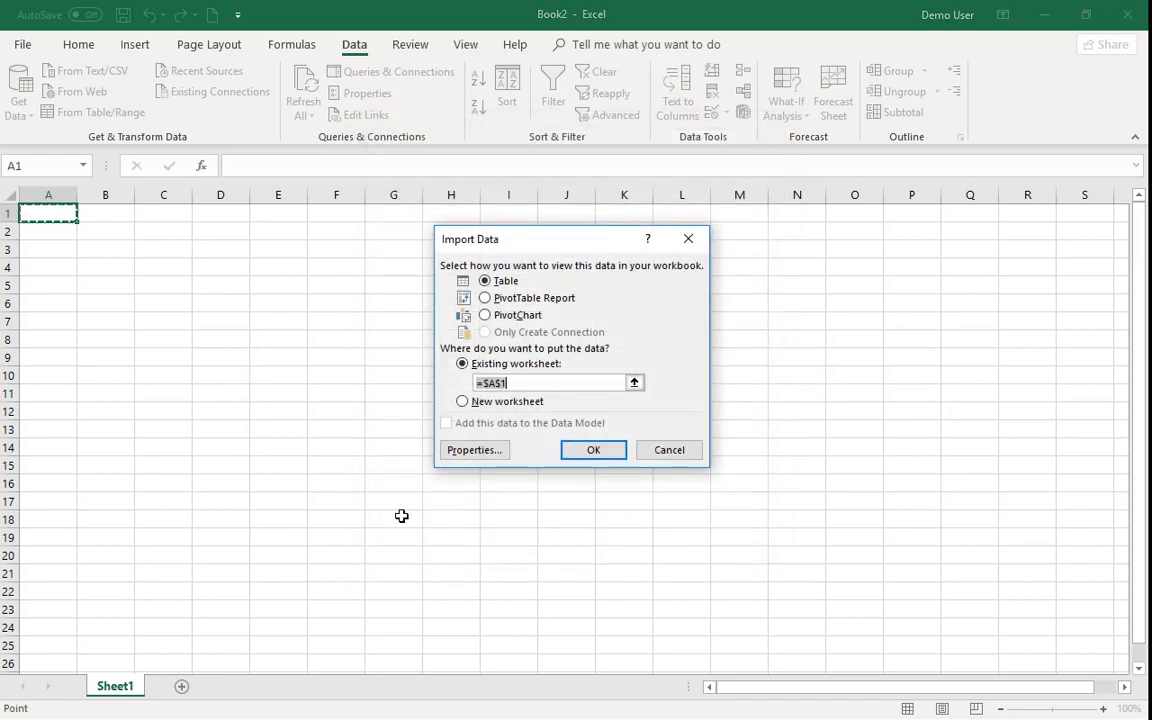
pyautogui.click(594, 452)
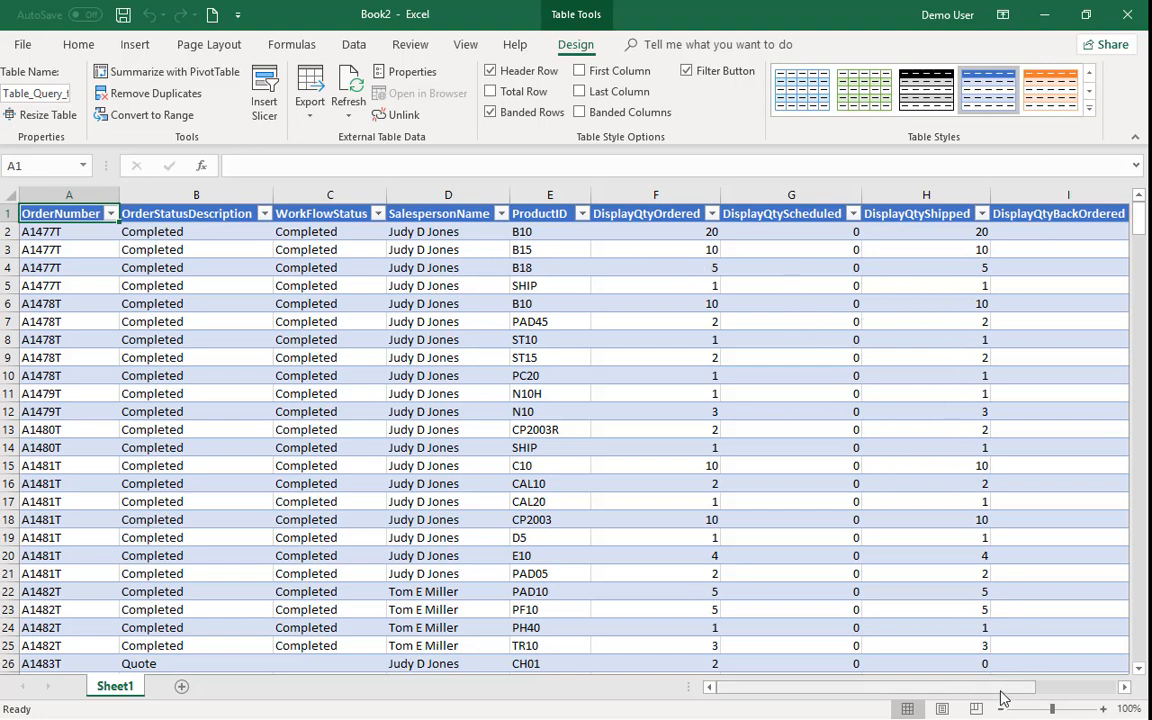
# Filter the OrderStatusDescription column to only Scheduled orders
pyautogui.moveTo(1008, 695); pyautogui.dragTo(983, 703)
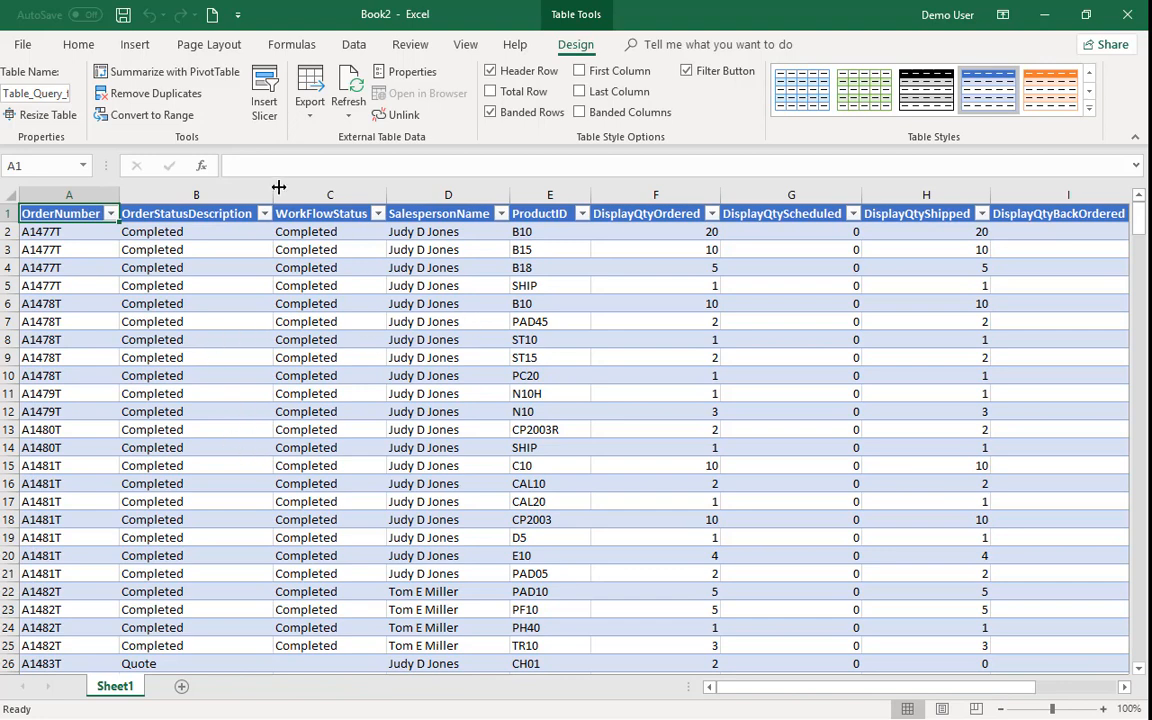
pyautogui.click(264, 213)
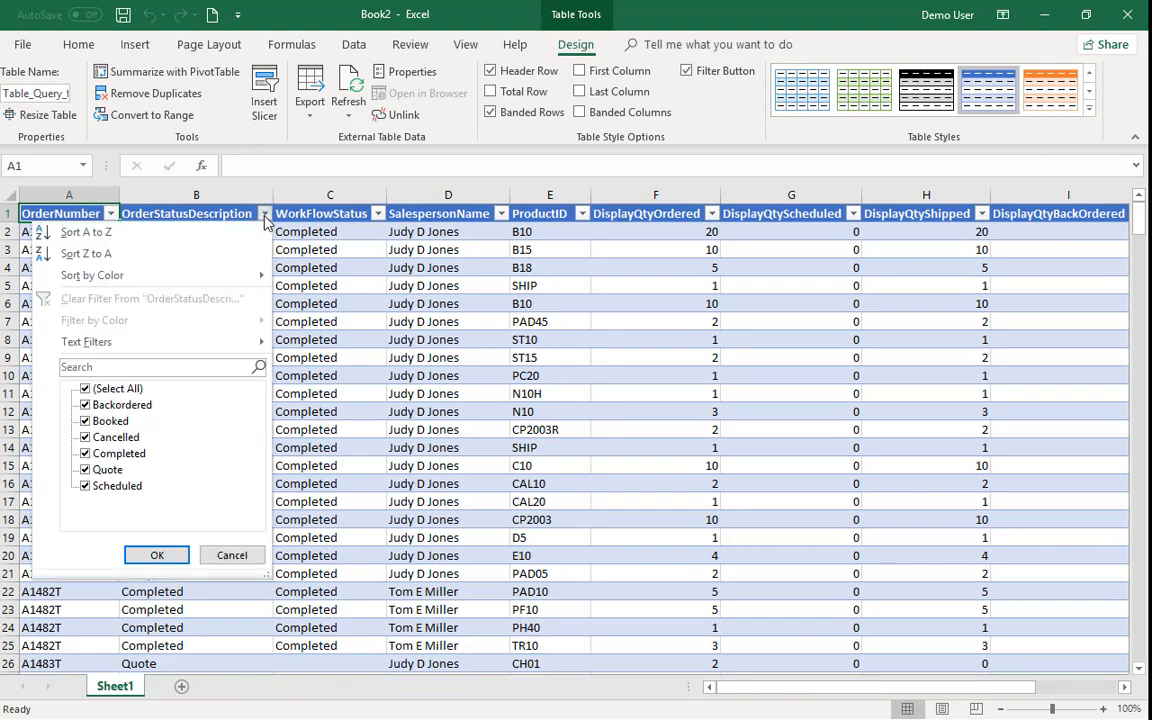
pyautogui.click(88, 390)
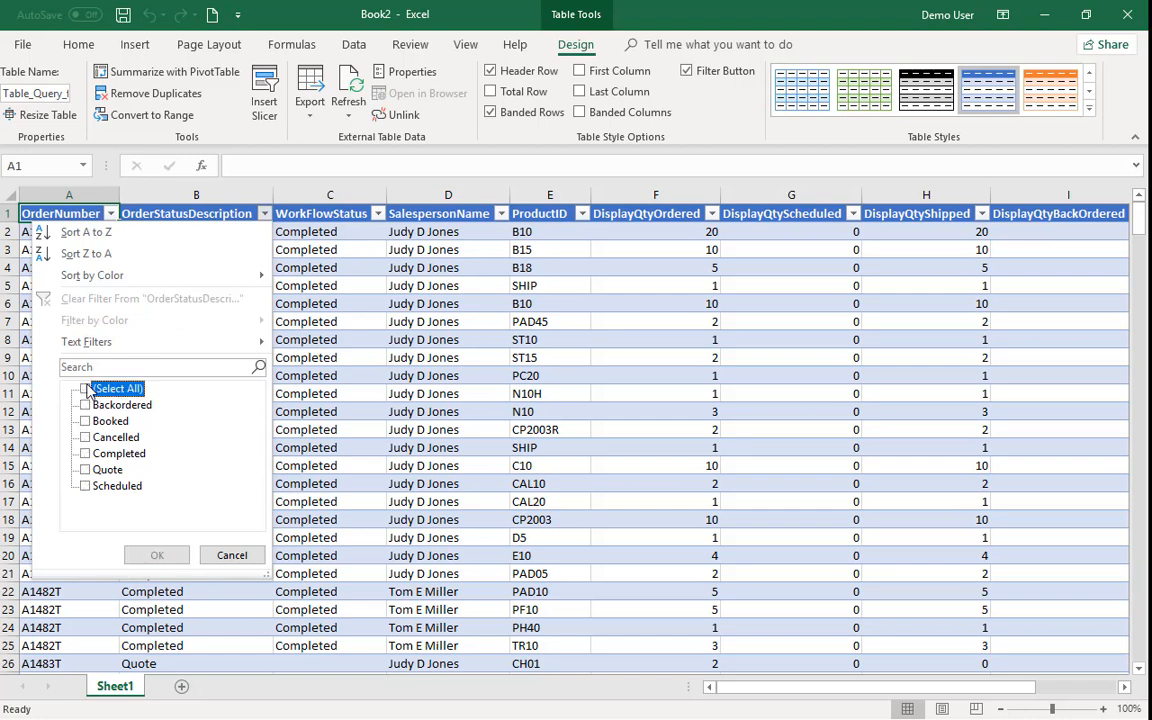
pyautogui.click(85, 487)
pyautogui.click(157, 555)
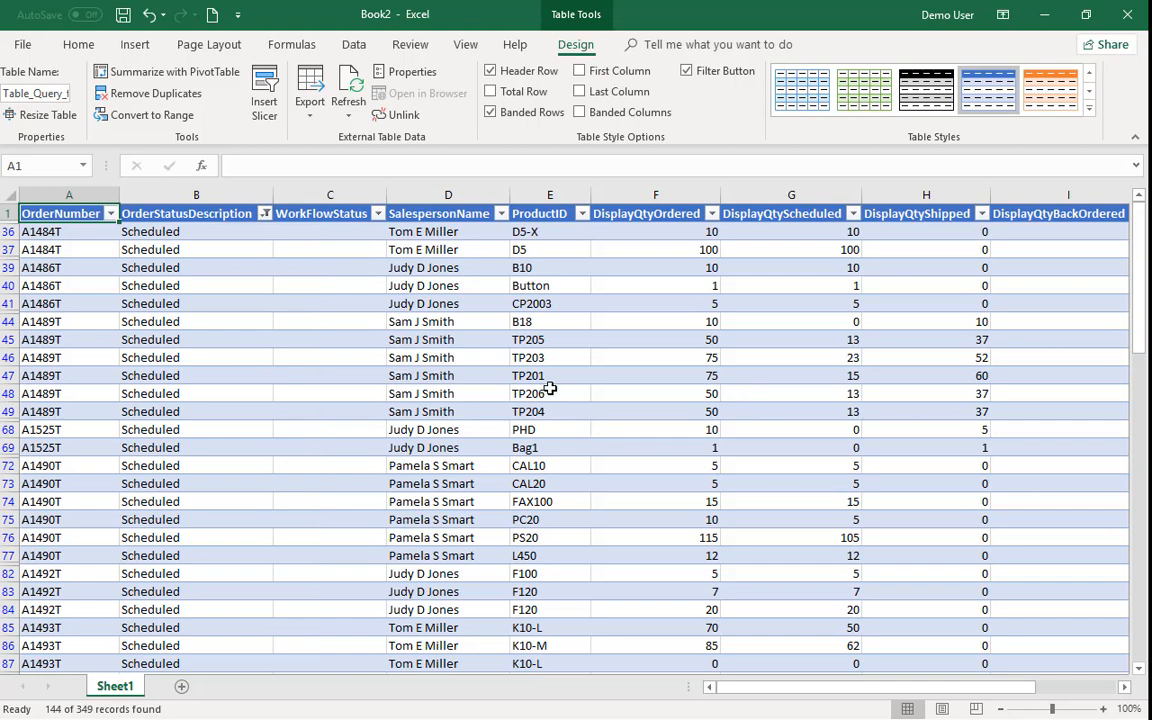
# Change the OrderStatusDescription filter to only Booked orders
pyautogui.click(265, 214)
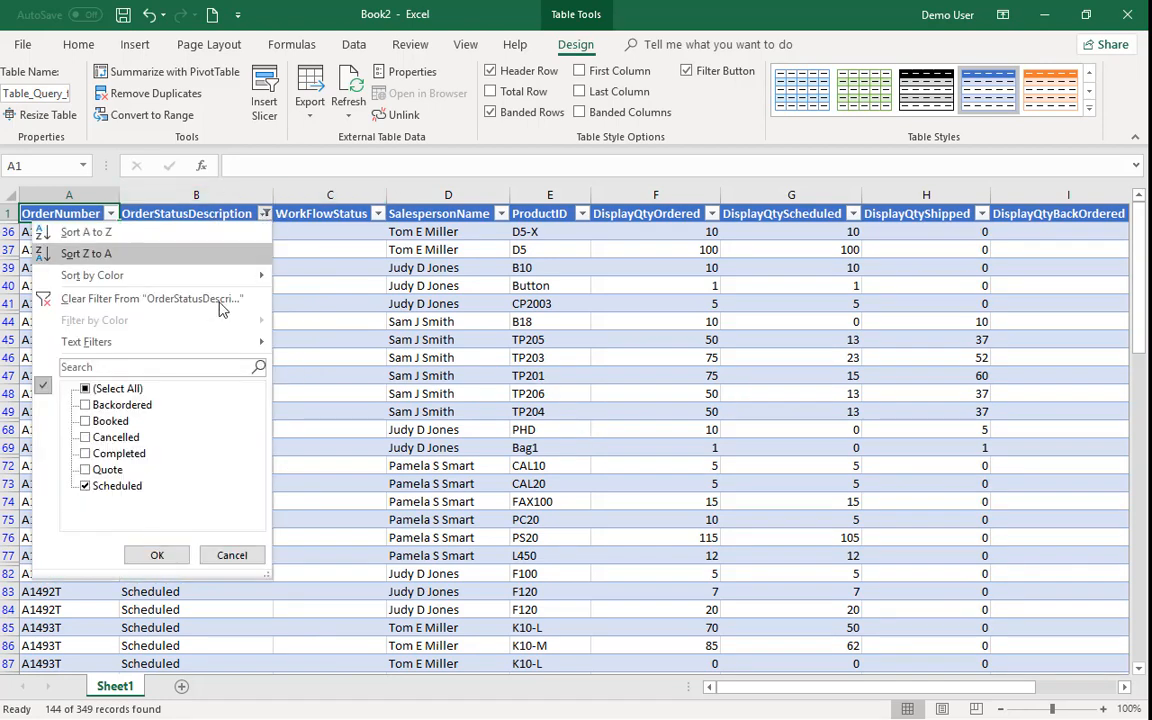
pyautogui.click(86, 422)
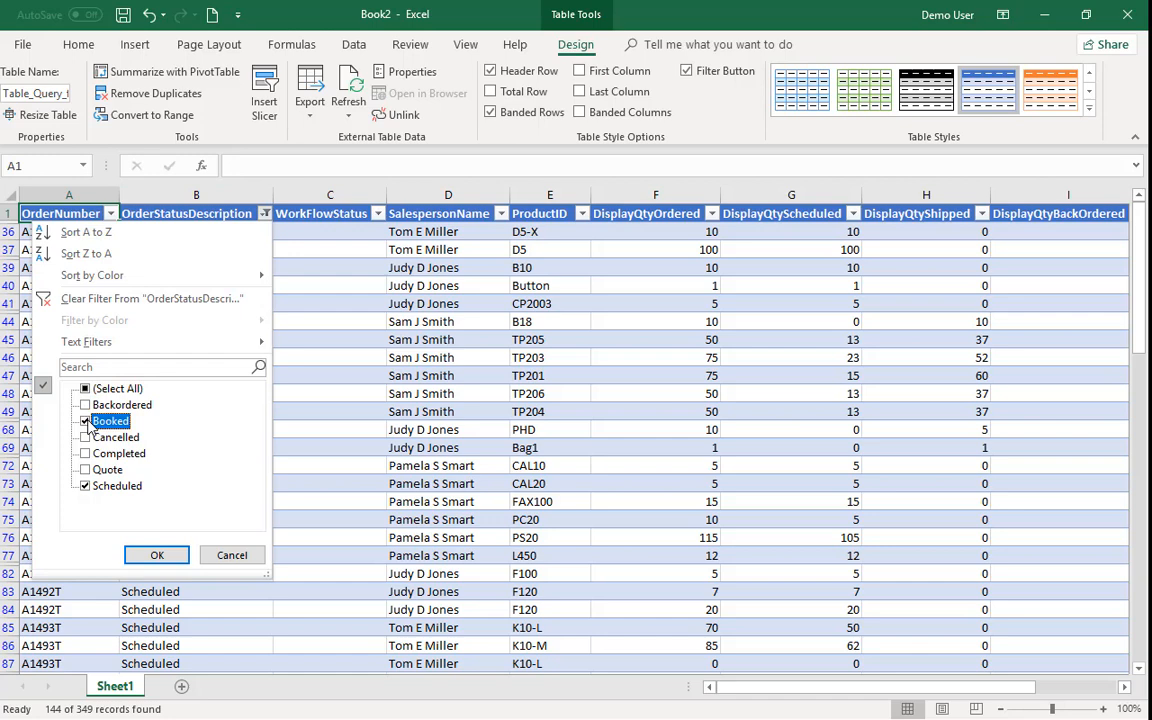
pyautogui.click(100, 485)
pyautogui.click(157, 555)
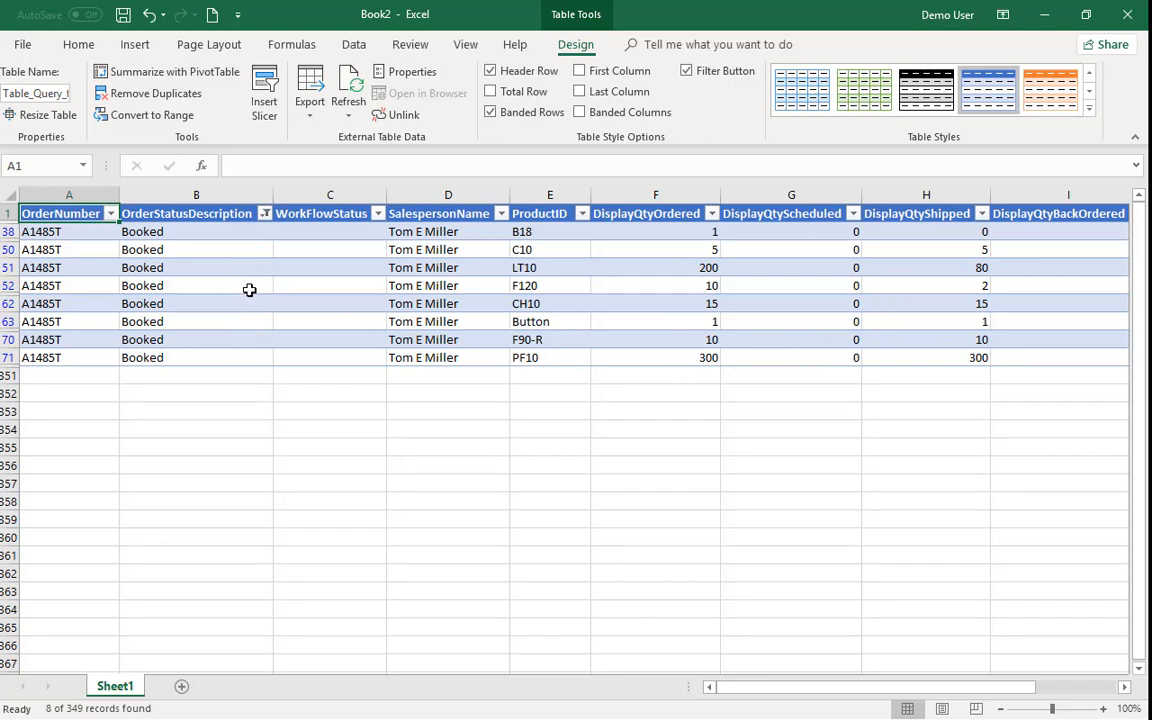
# Change the OrderStatusDescription filter to only Quote orders
pyautogui.click(264, 213)
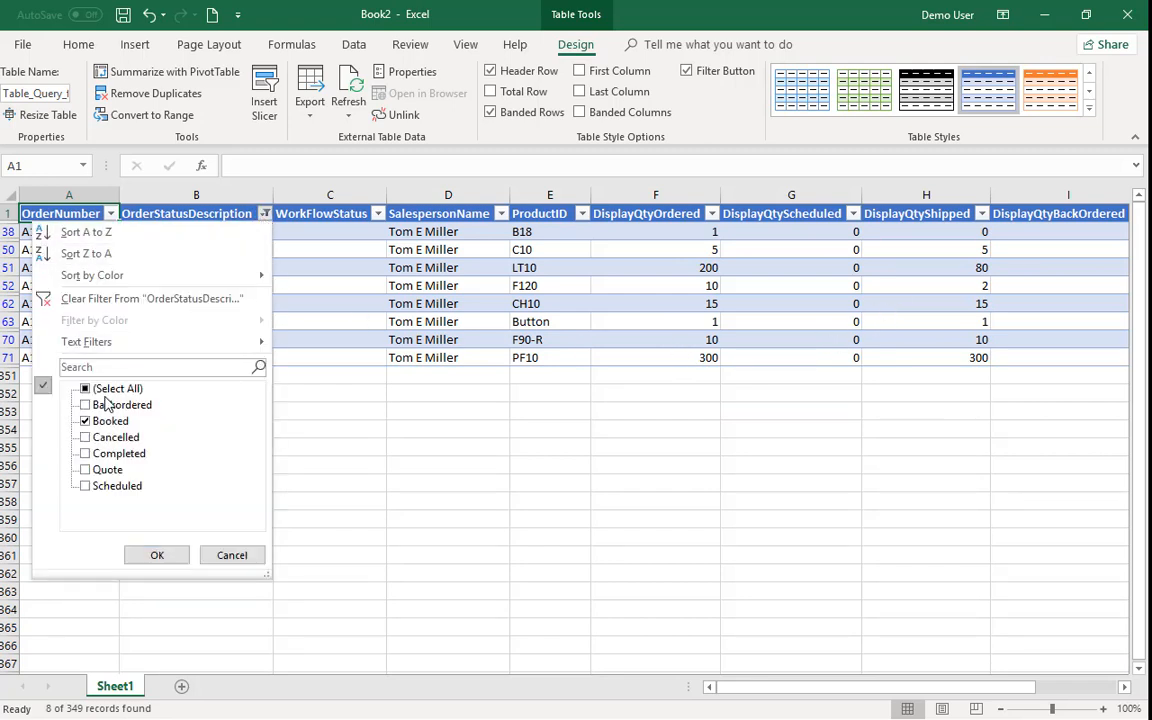
pyautogui.click(85, 469)
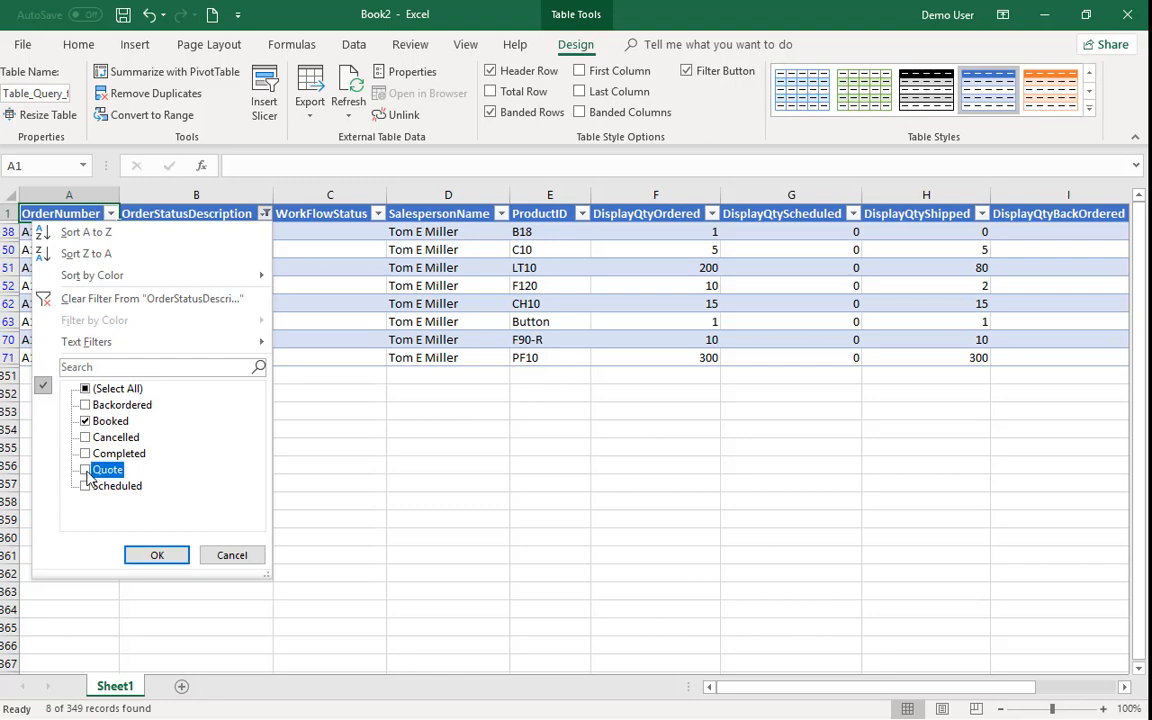
pyautogui.click(88, 421)
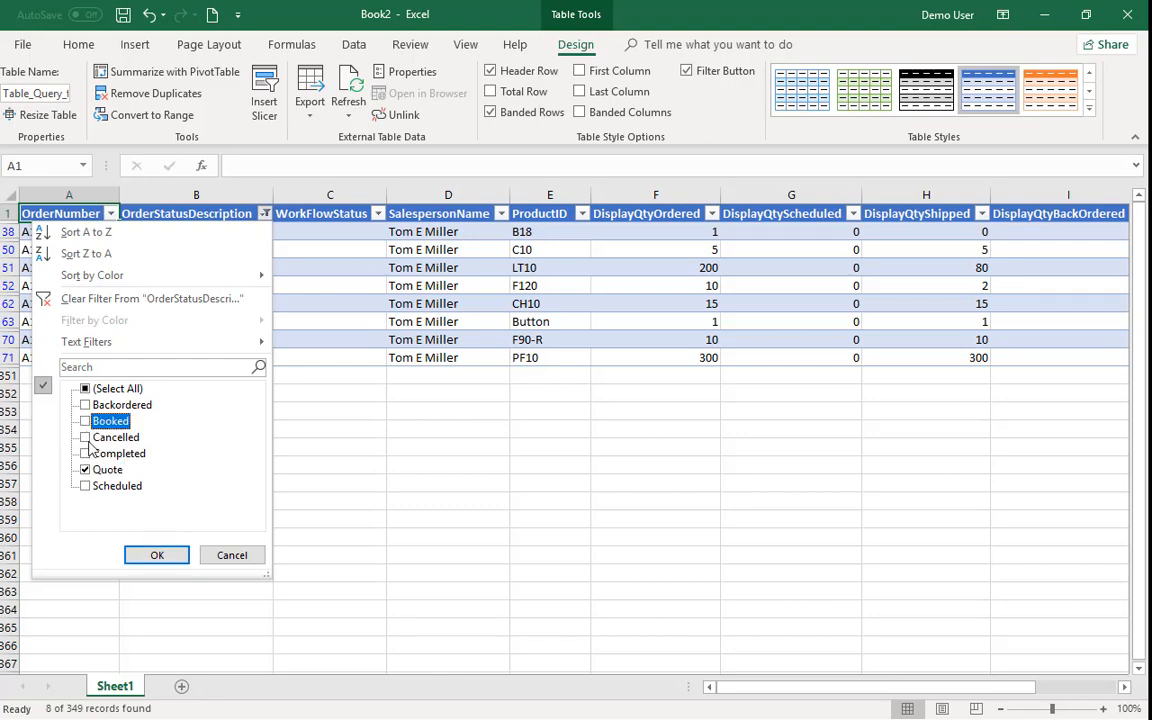
pyautogui.click(160, 555)
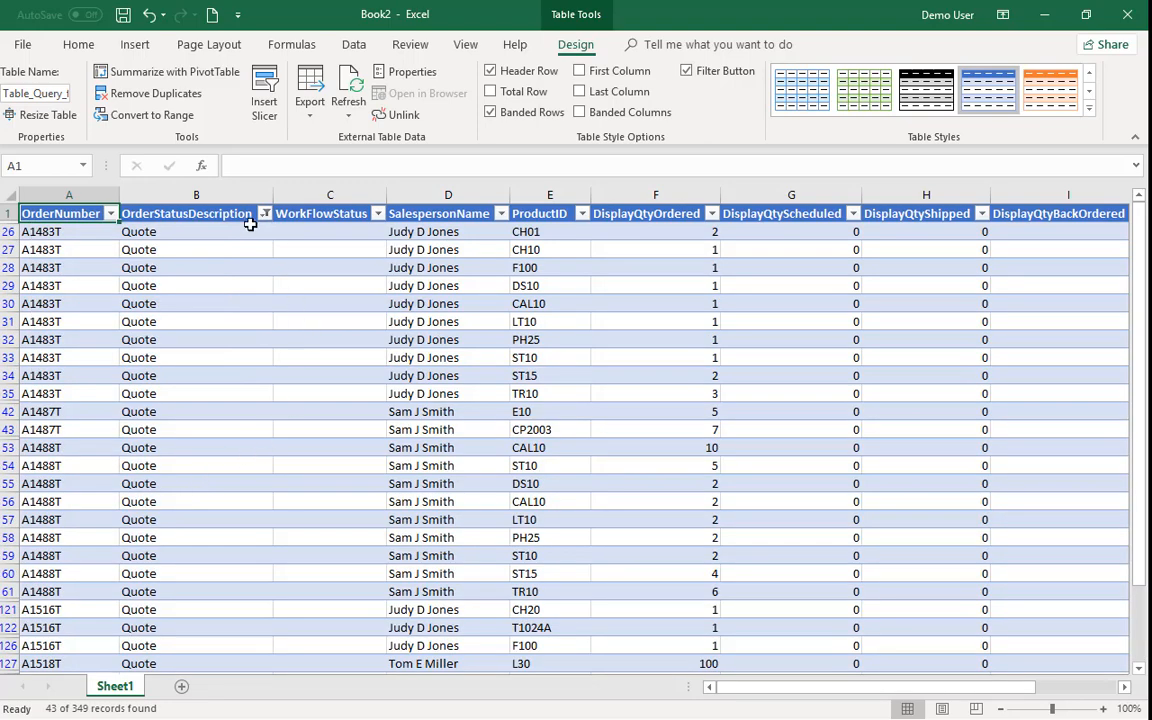
# Reselect all order statuses in the OrderStatusDescription filter
pyautogui.click(266, 214)
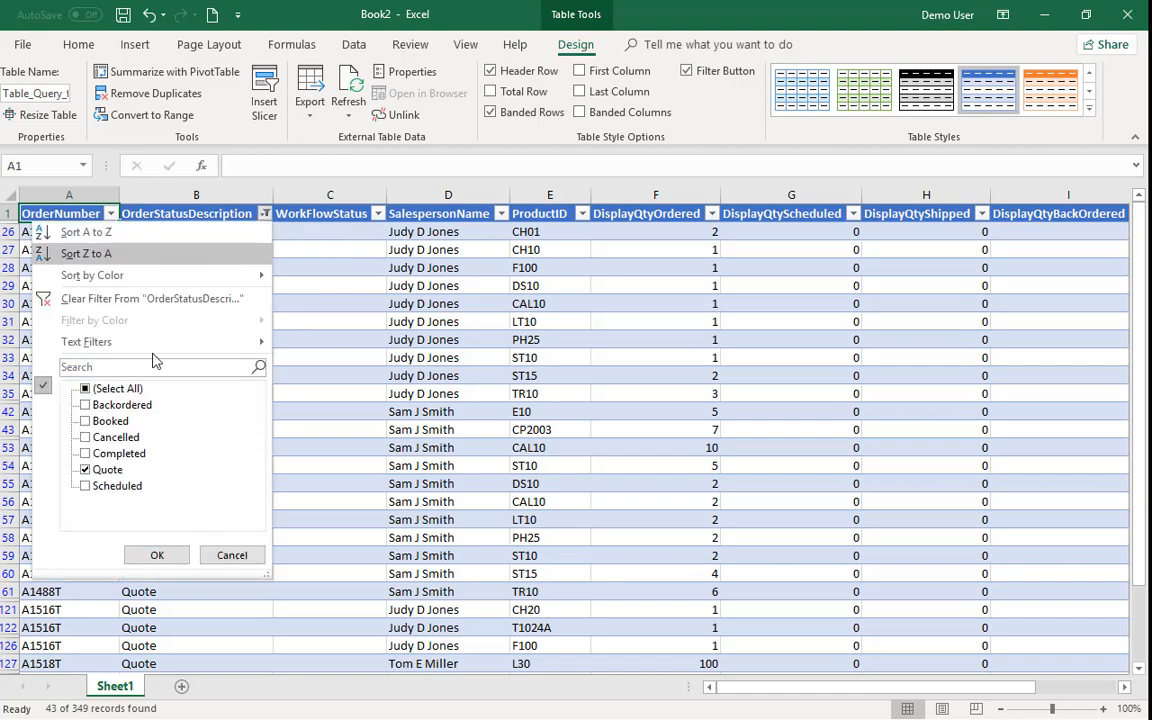
pyautogui.click(85, 389)
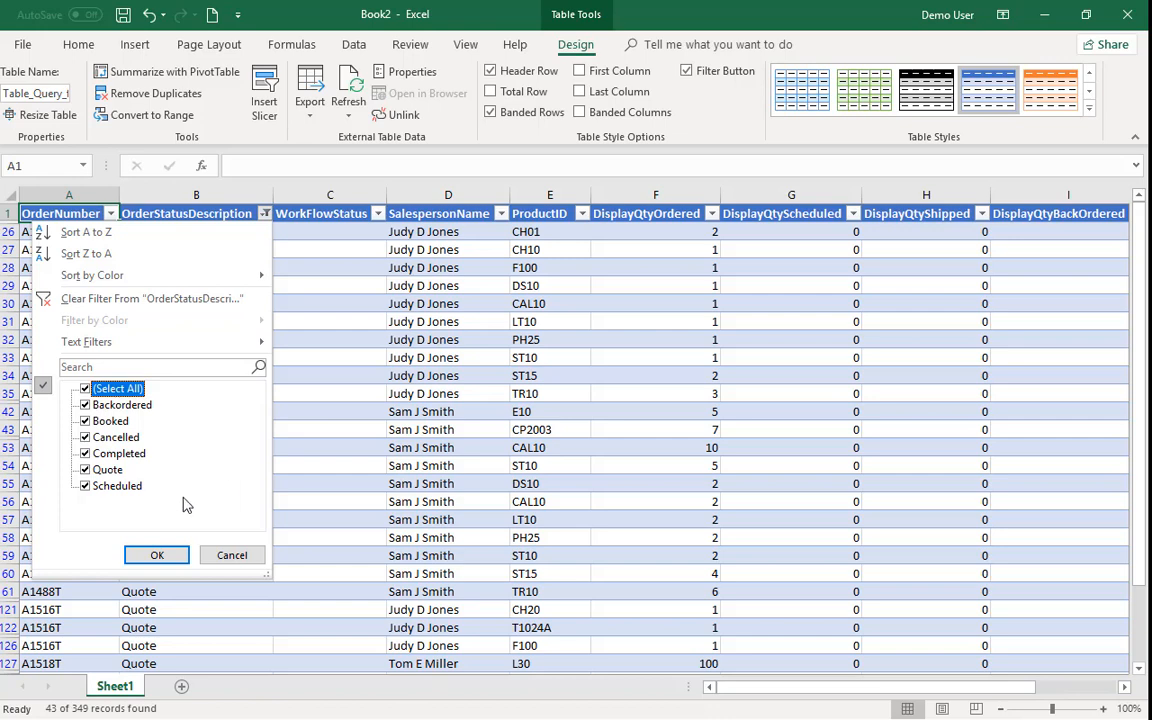
pyautogui.click(153, 558)
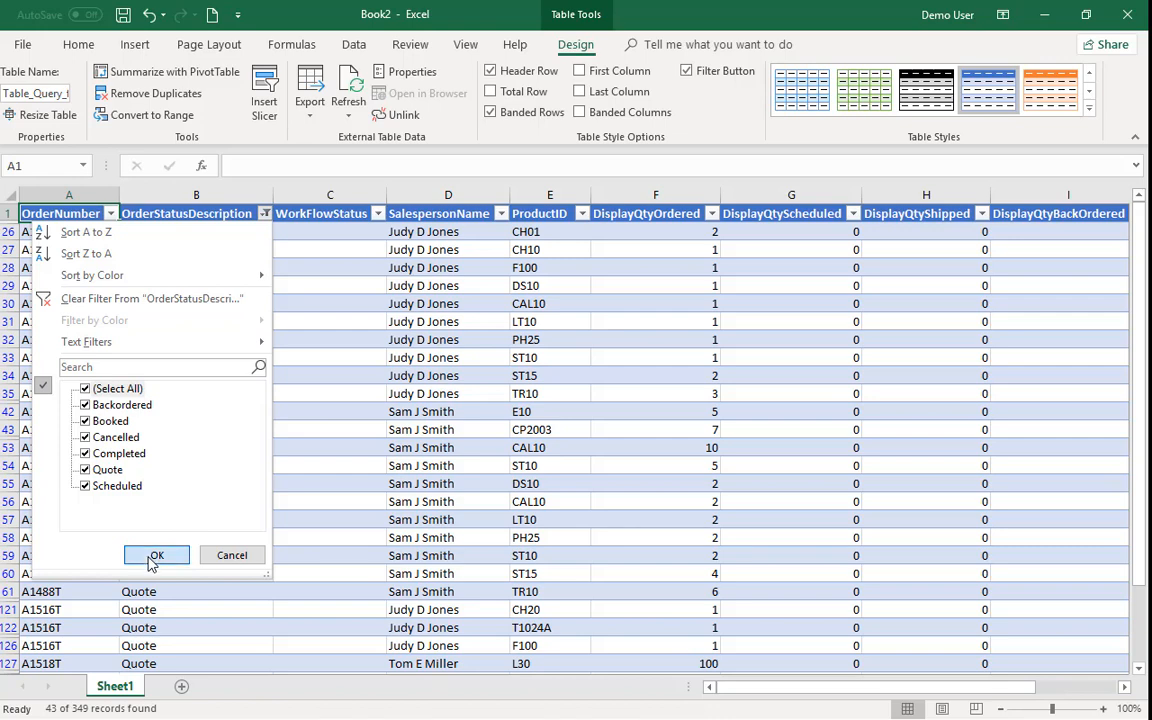
pyautogui.click(152, 560)
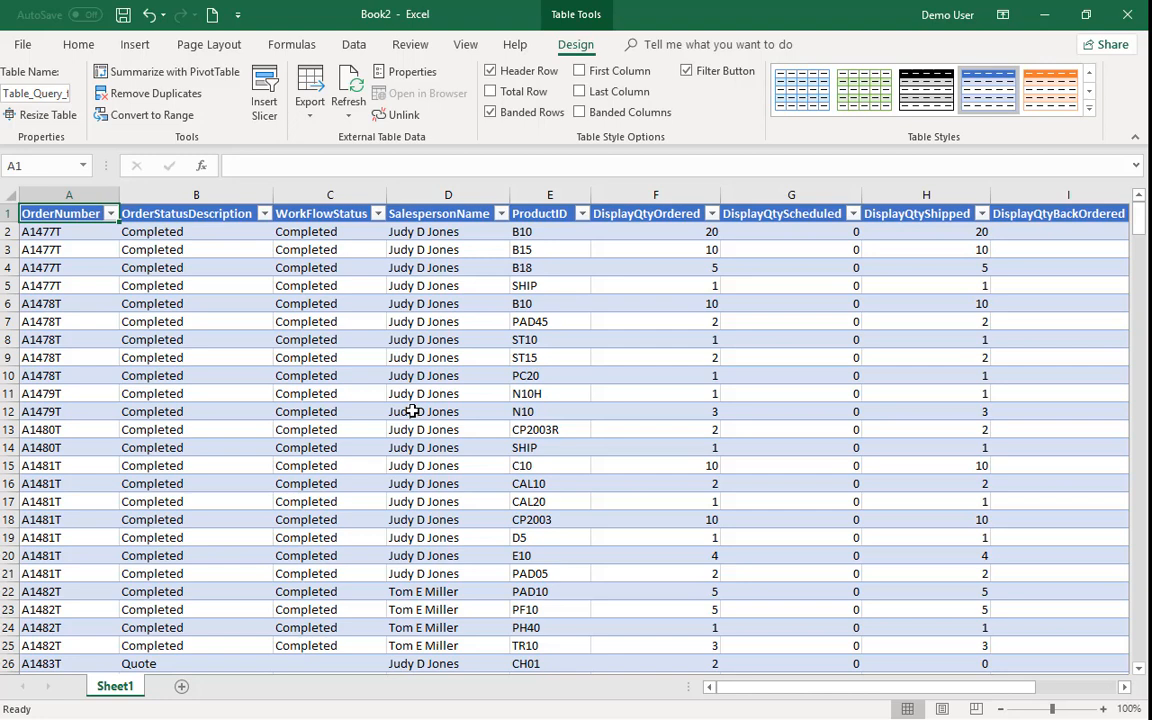
# Open the connection properties of the imported table through its external data properties
pyautogui.rightClick(328, 357)
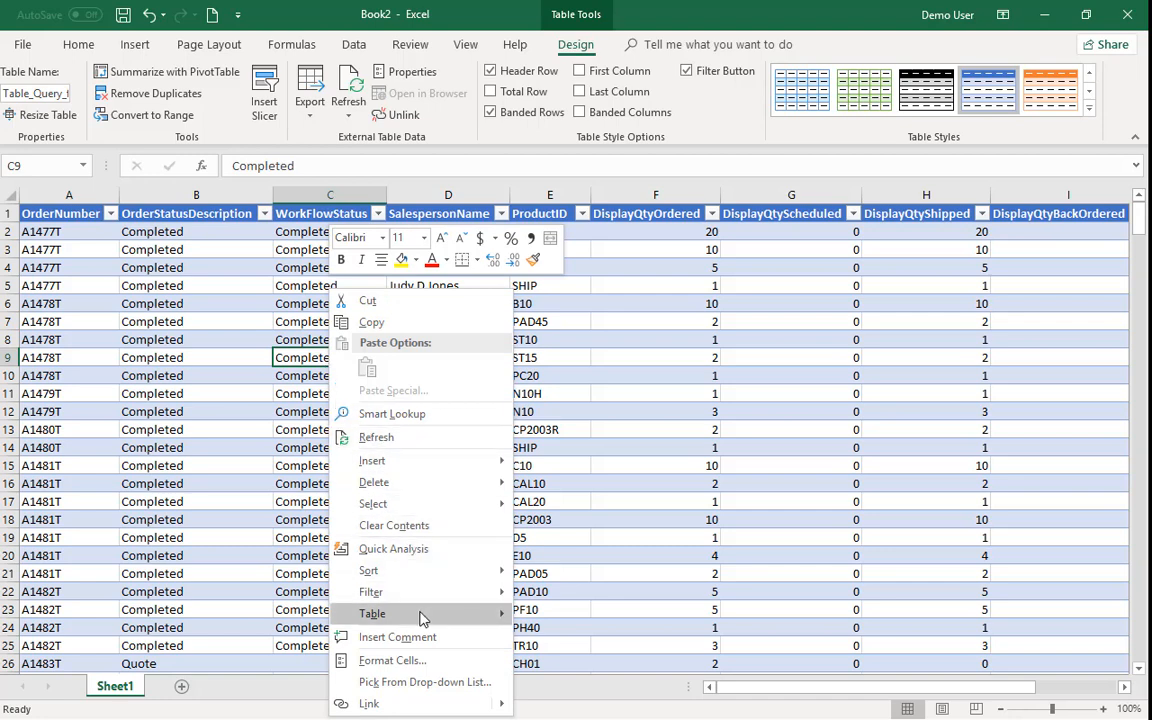
pyautogui.moveTo(420, 617)
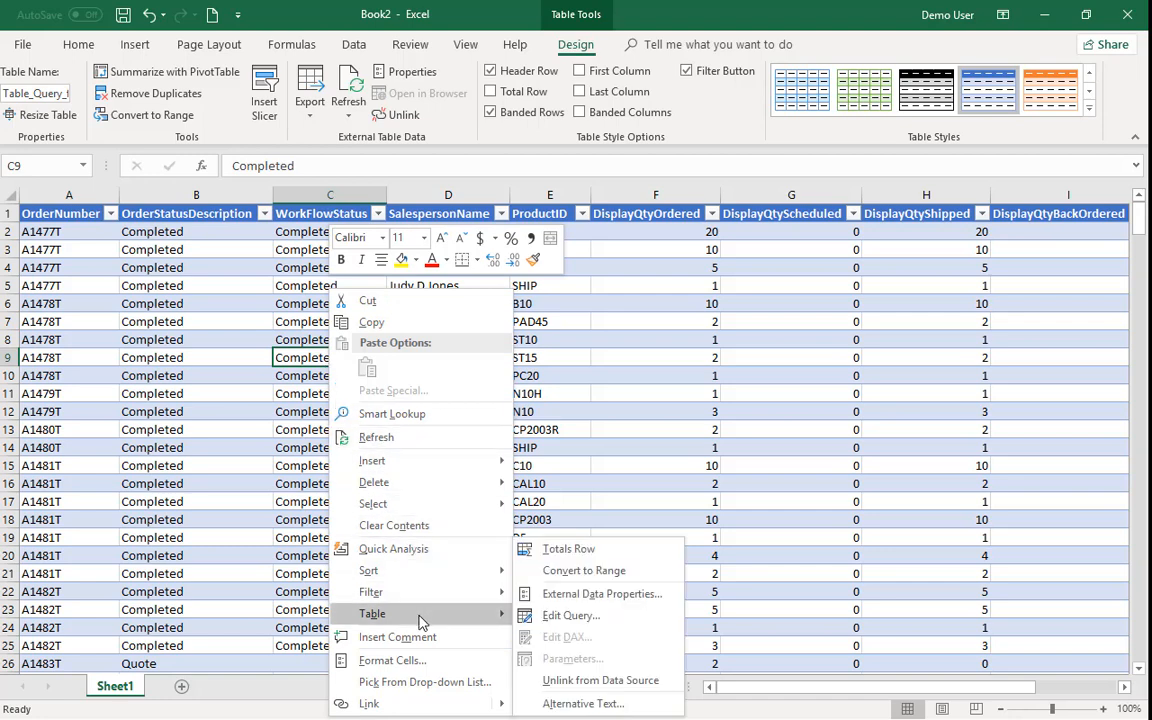
pyautogui.click(604, 596)
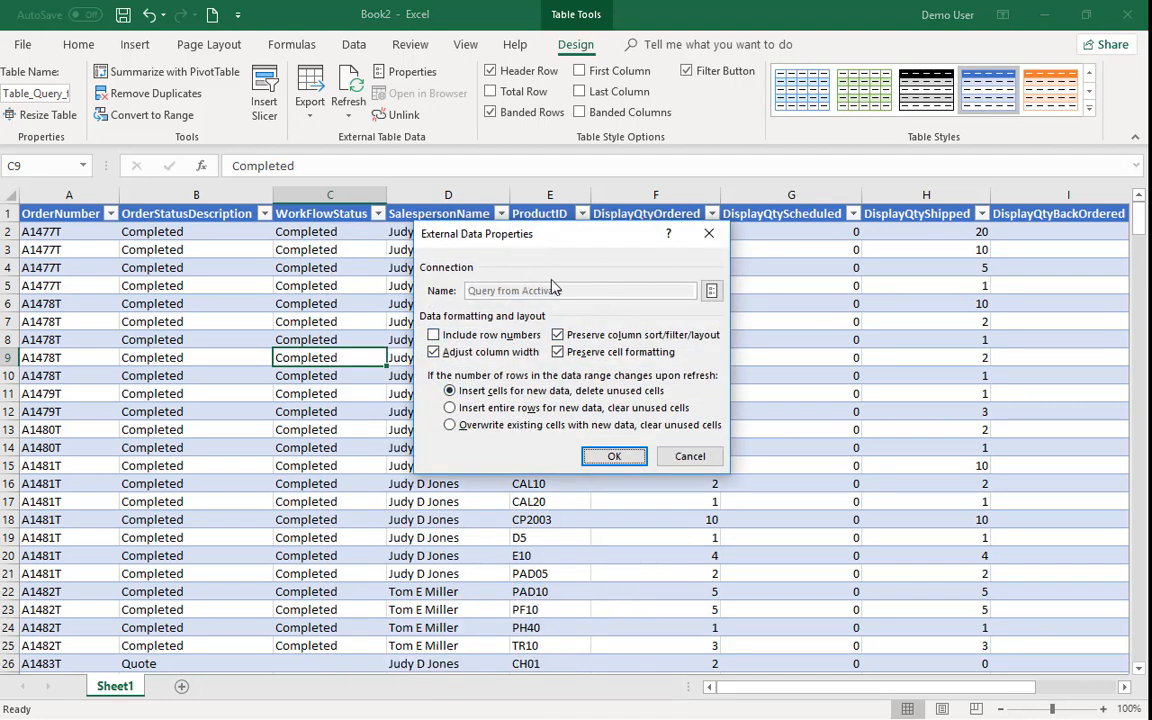
pyautogui.click(711, 292)
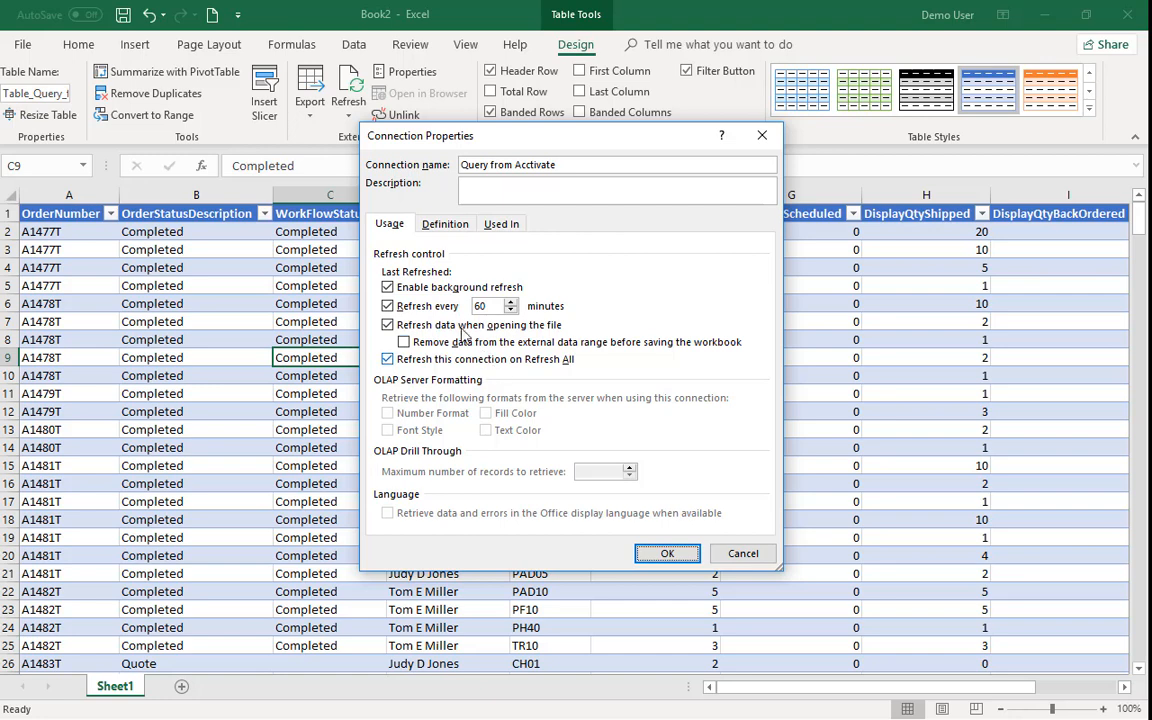
# Try turning off the 60-minute refresh and the refresh on opening the file, and turn both back on
pyautogui.click(388, 307)
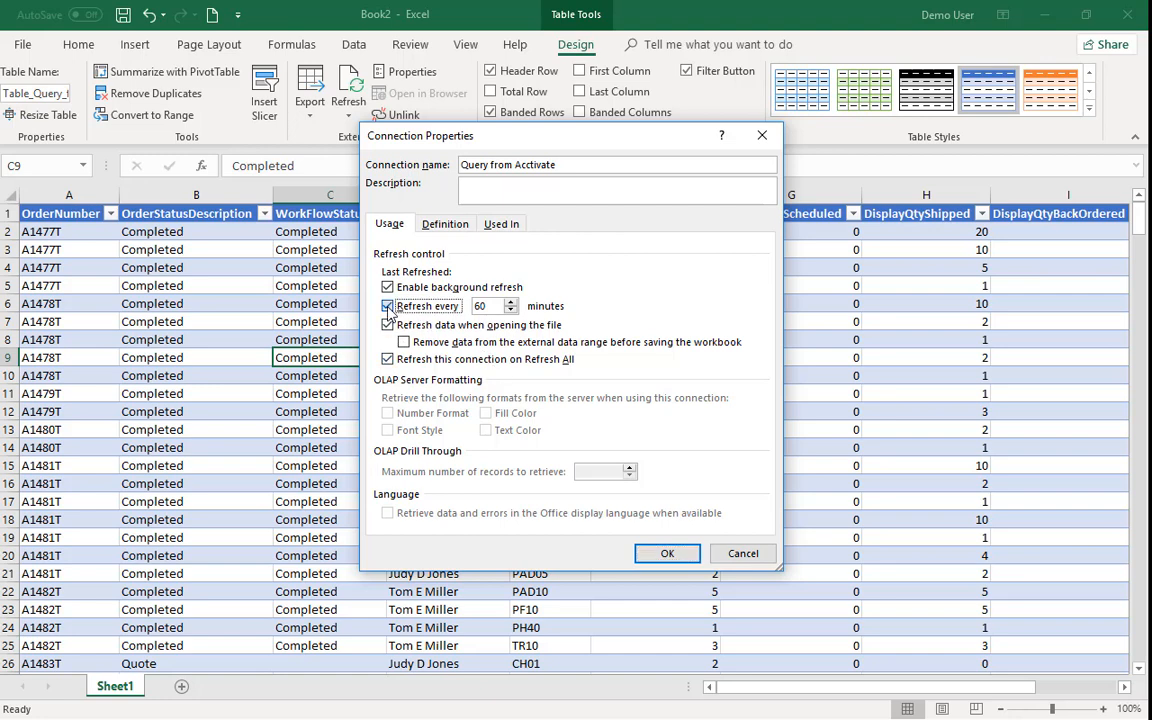
pyautogui.click(388, 325)
pyautogui.click(388, 308)
pyautogui.click(388, 325)
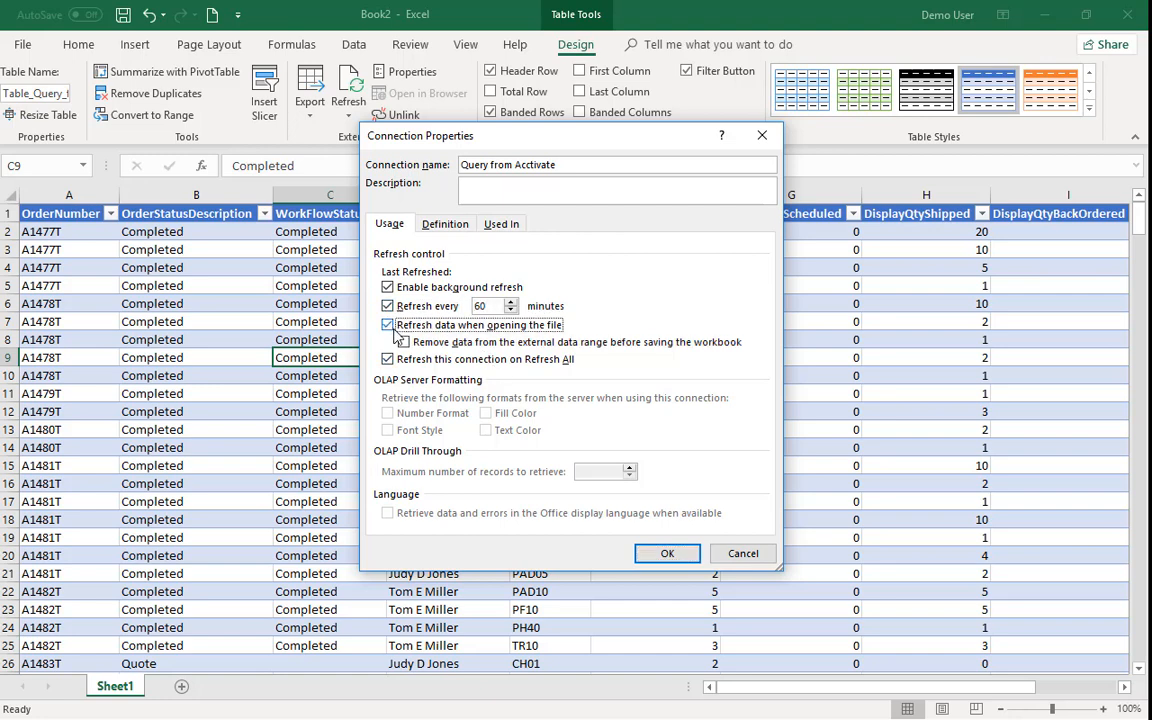
# Stop saving the password with the connection, enter the SQL Server login password, and accept the external data properties
pyautogui.click(445, 226)
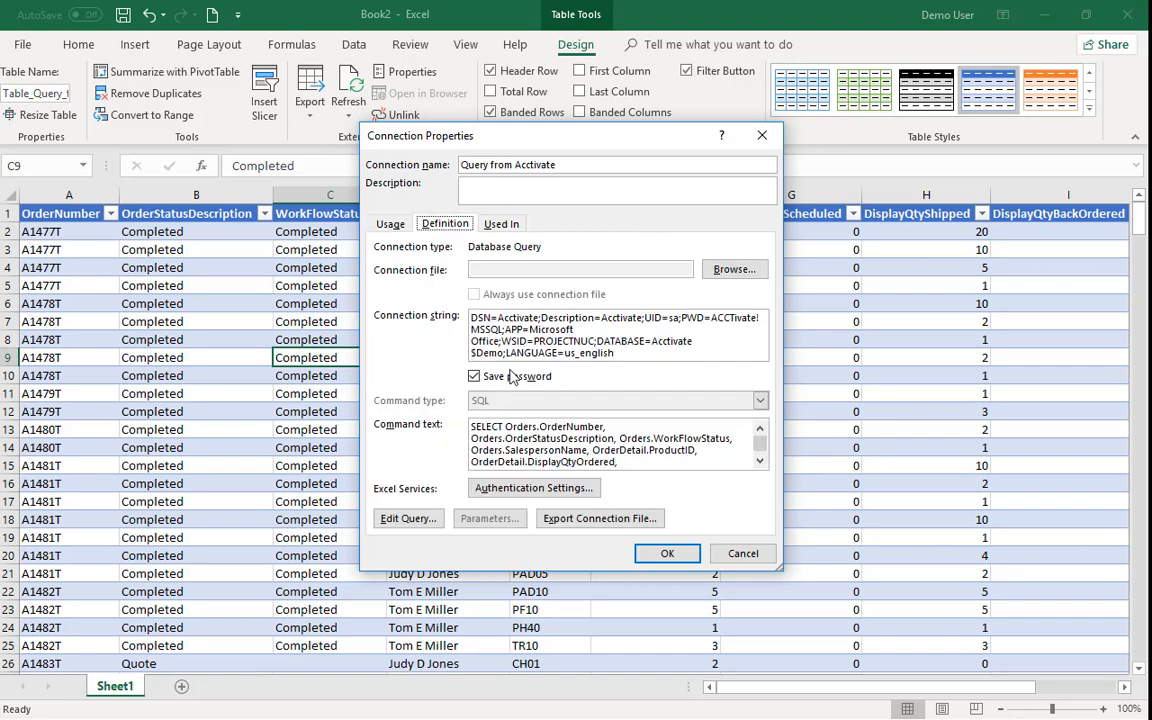
pyautogui.click(474, 377)
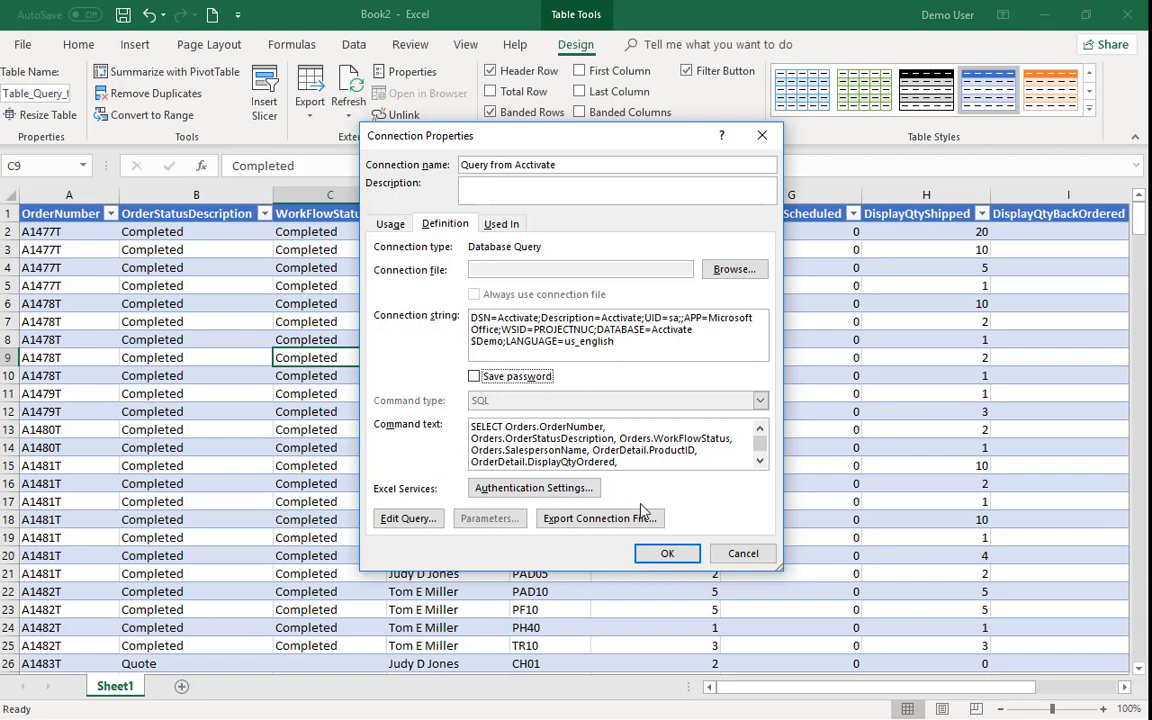
pyautogui.click(668, 554)
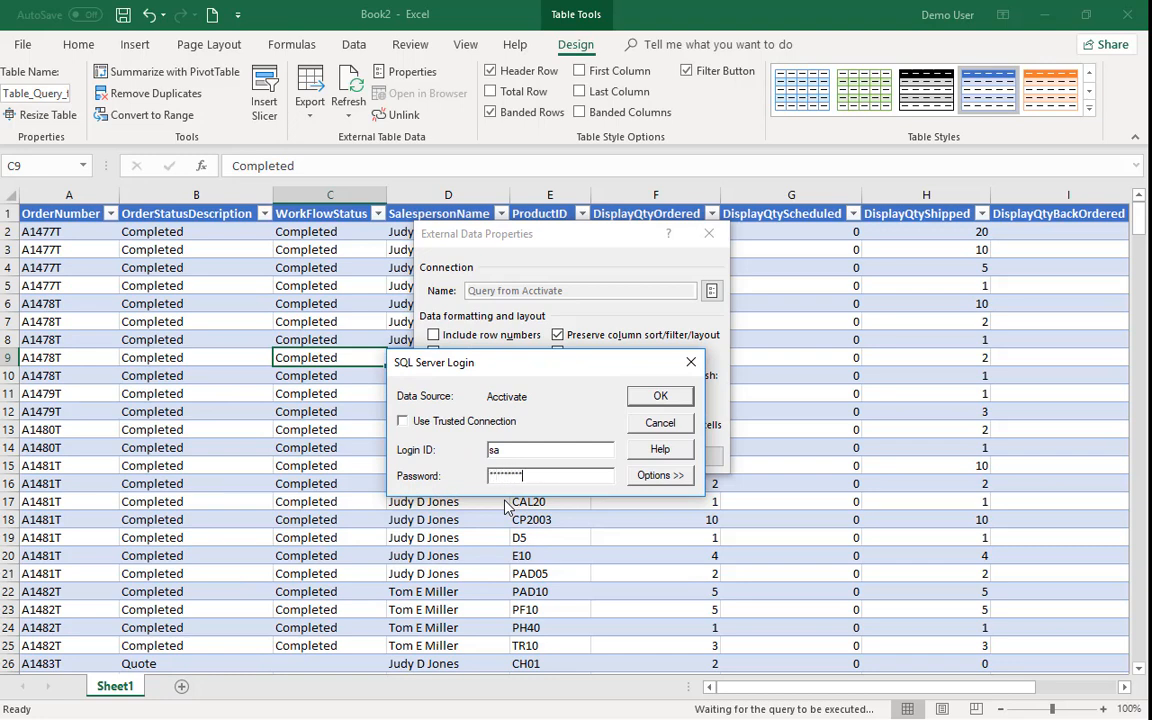
pyautogui.press('Return')
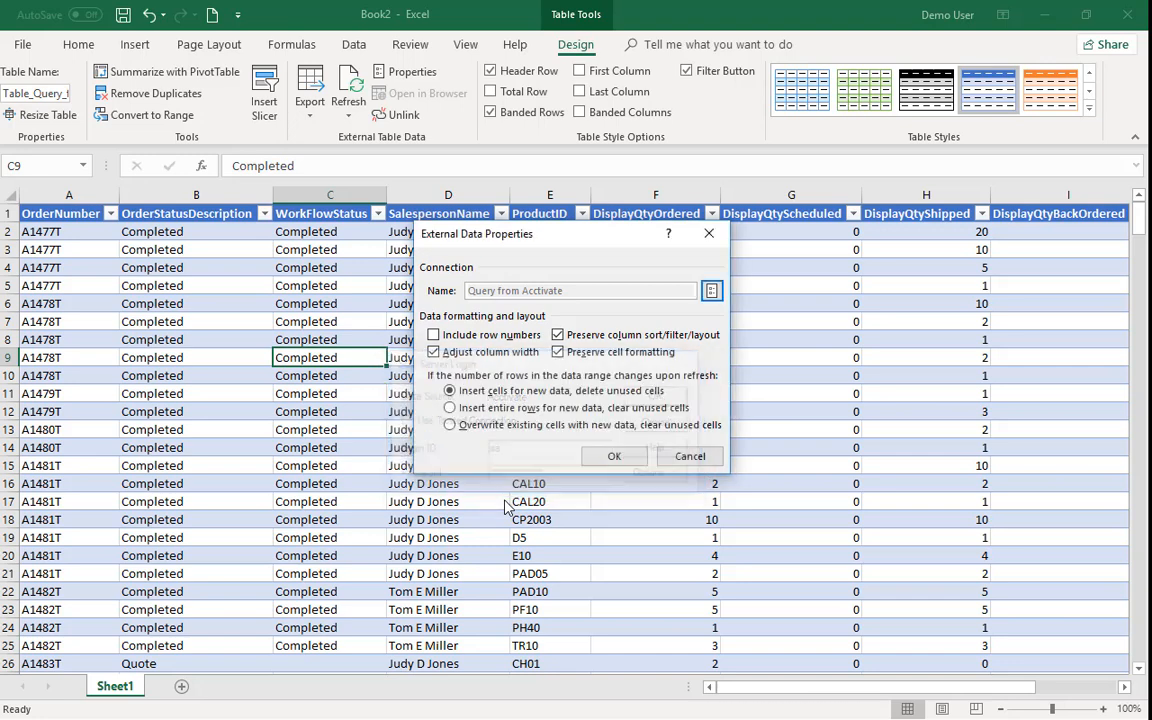
pyautogui.click(630, 455)
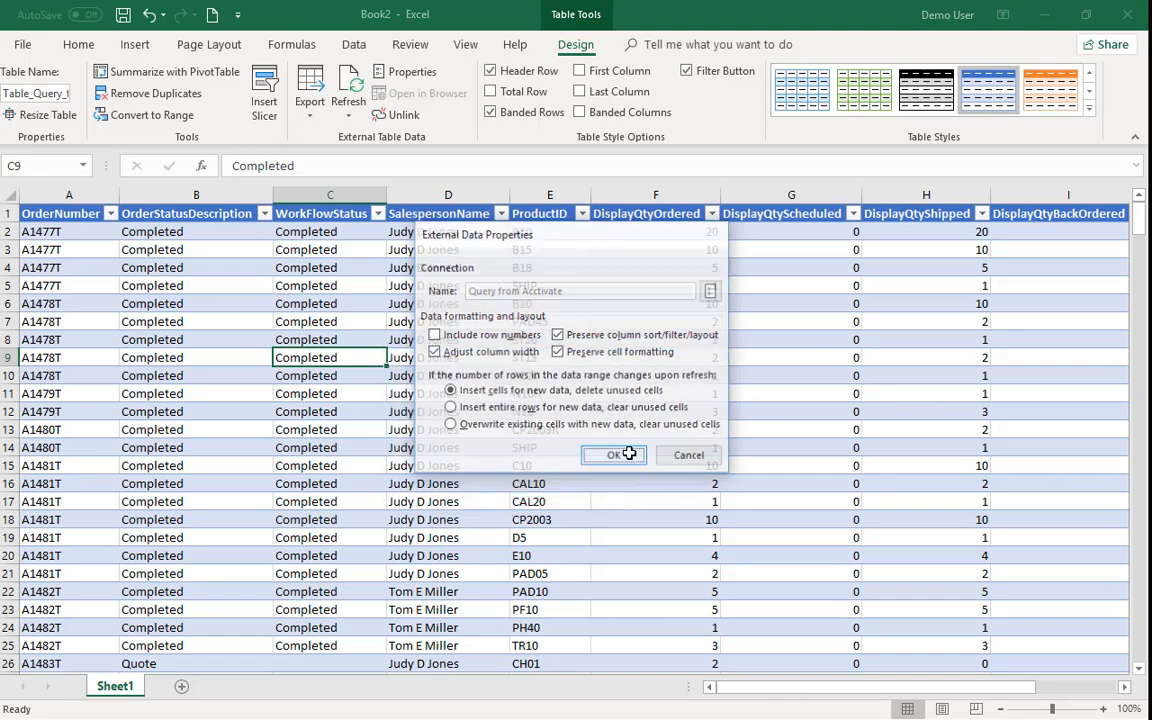
# Open the imported order table's query for editing in Microsoft Query
pyautogui.click(463, 415)
pyautogui.rightClick(463, 415)
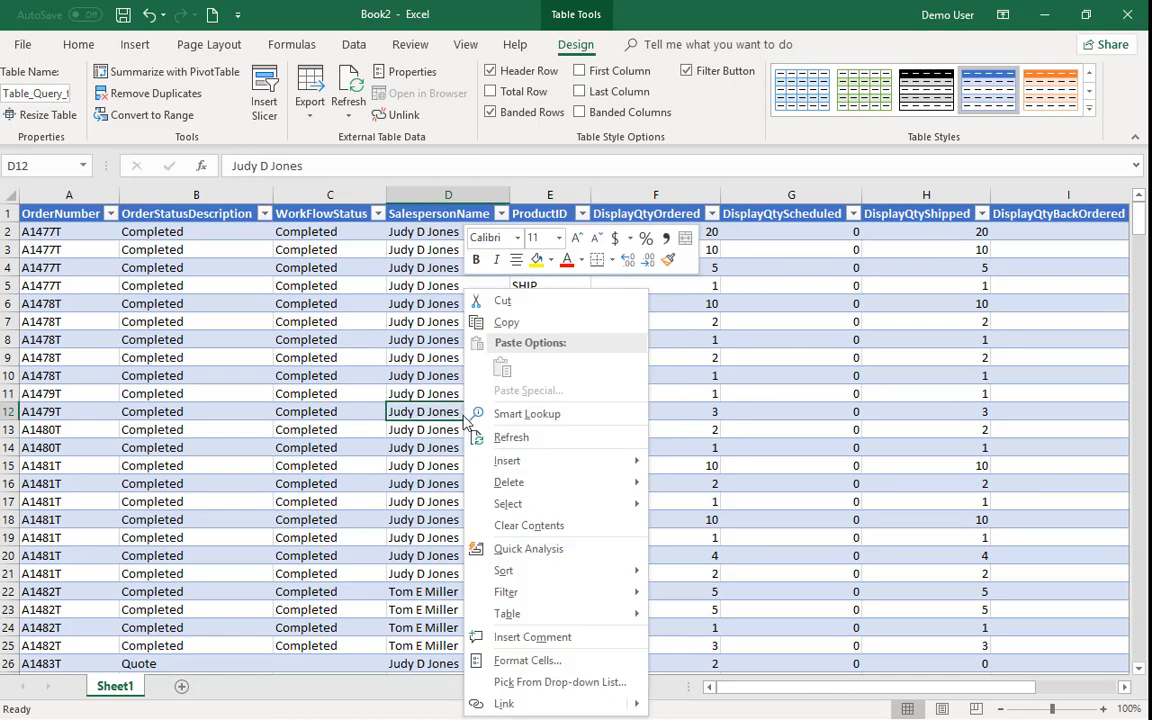
pyautogui.moveTo(500, 510)
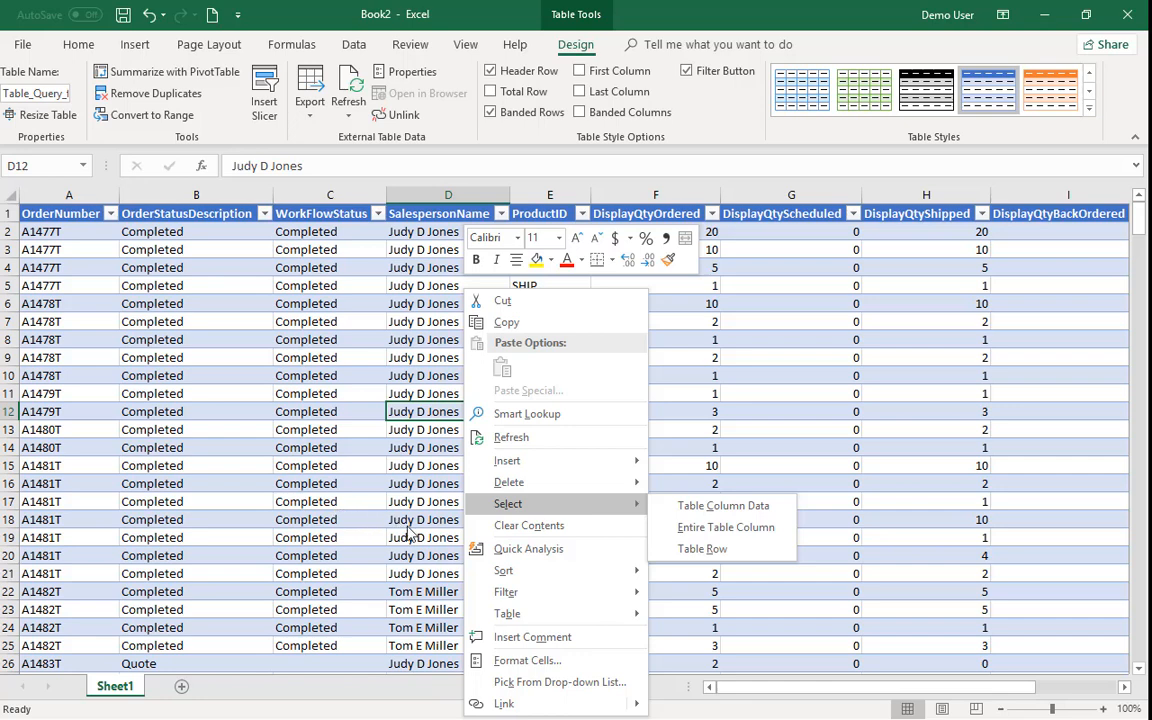
pyautogui.moveTo(519, 618)
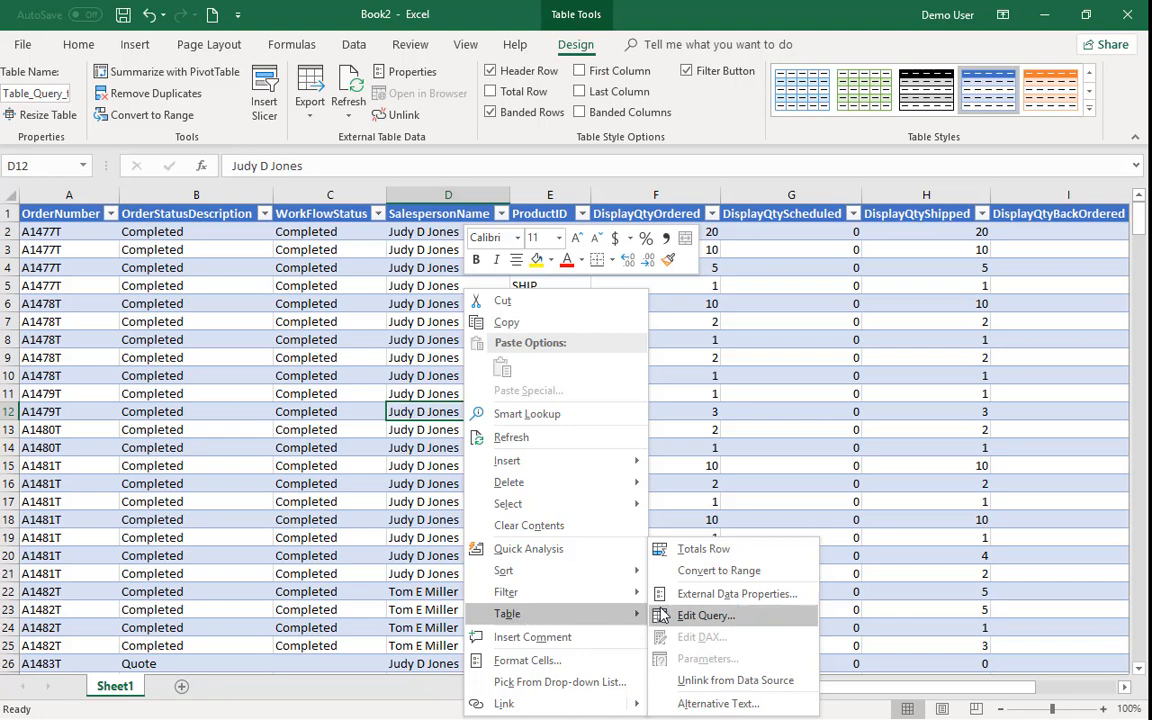
pyautogui.click(727, 617)
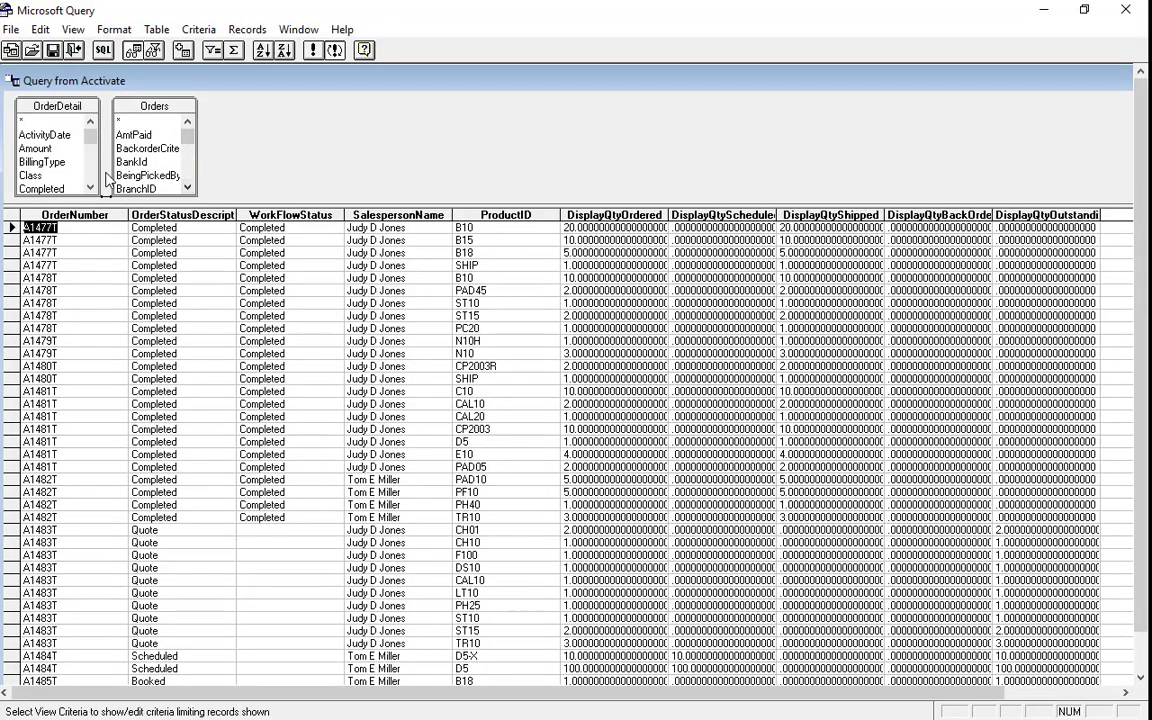
# Try adding the OrderDetail Amount field before OrderNumber in the query results, and remove it again
pyautogui.moveTo(40, 149); pyautogui.dragTo(120, 228)
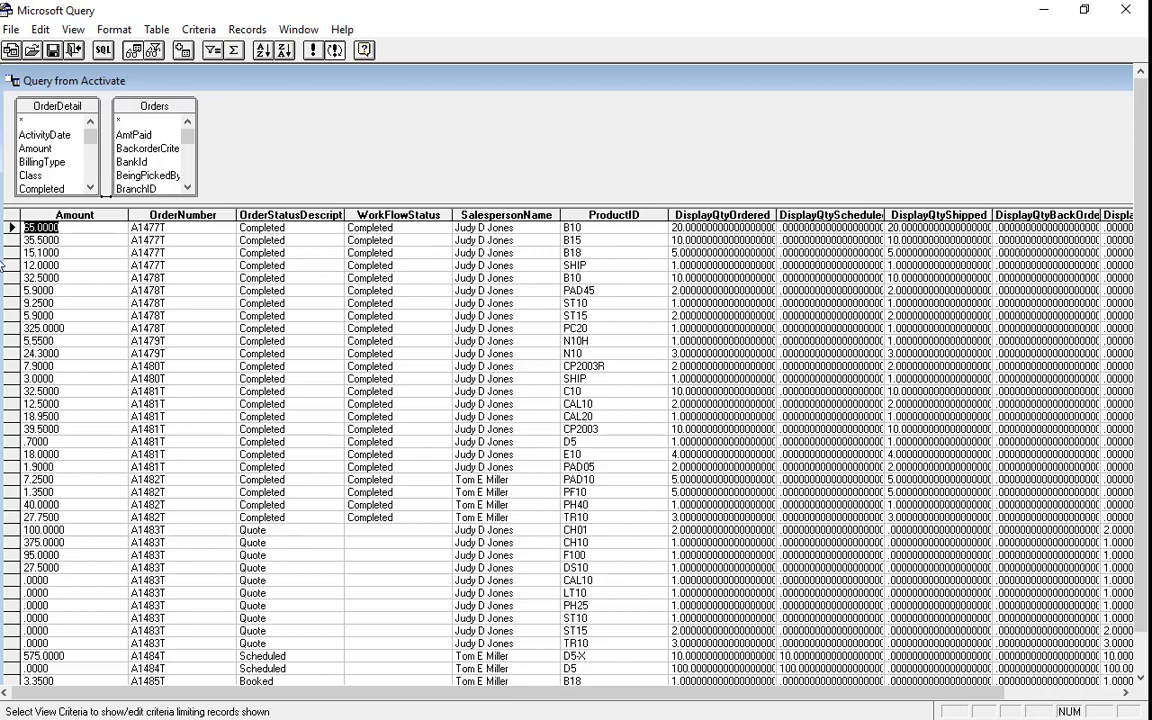
pyautogui.click(72, 216)
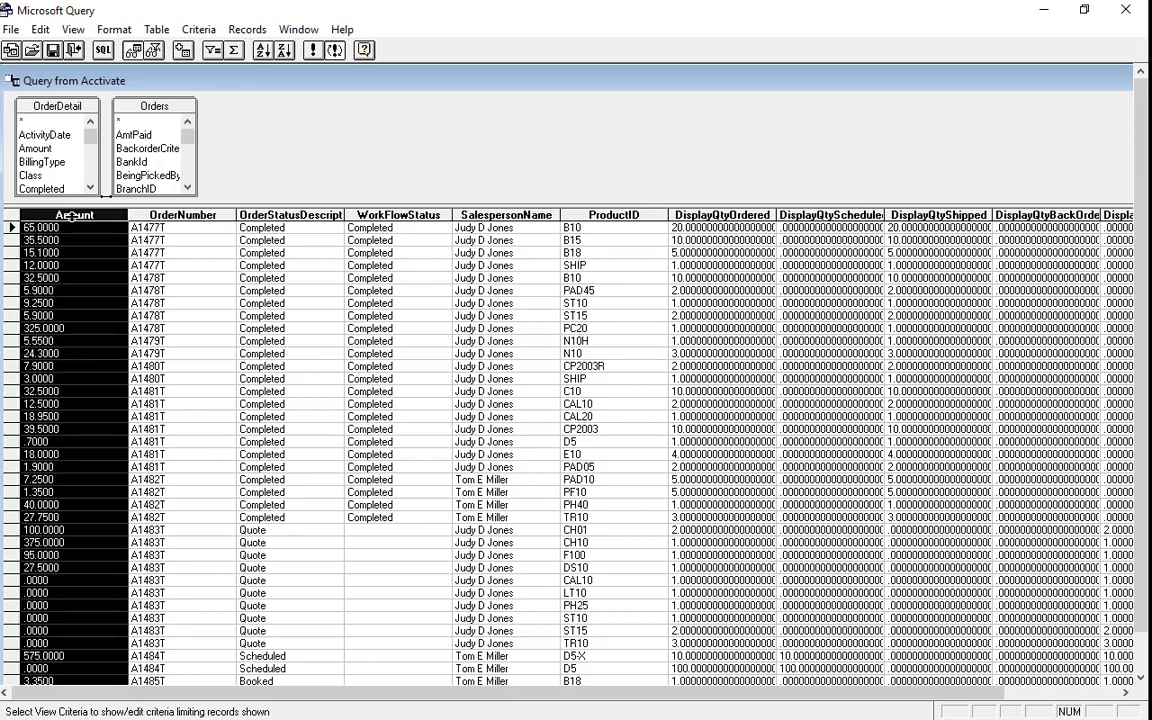
pyautogui.press('Delete')
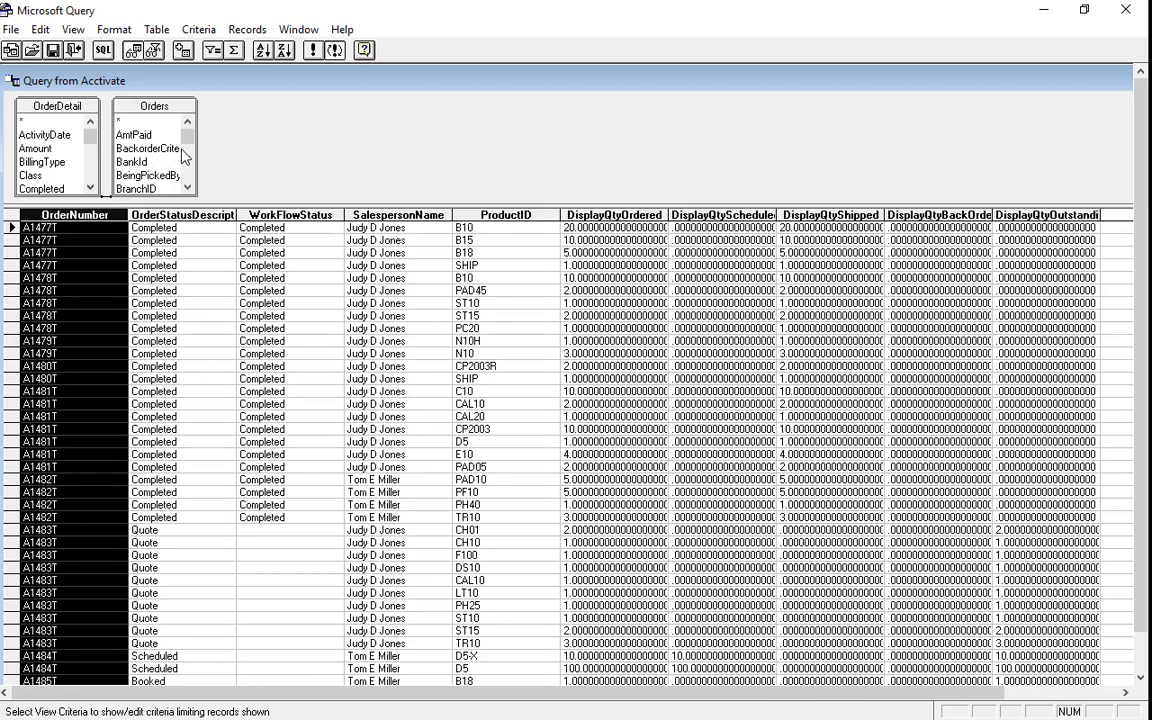
# Try adding SchedTotalAmount from Orders before DisplayQtyScheduled, compare it on the scheduled order lines, remove it and close Microsoft Query
pyautogui.moveTo(191, 137); pyautogui.dragTo(196, 172)
pyautogui.moveTo(157, 162); pyautogui.dragTo(786, 240)
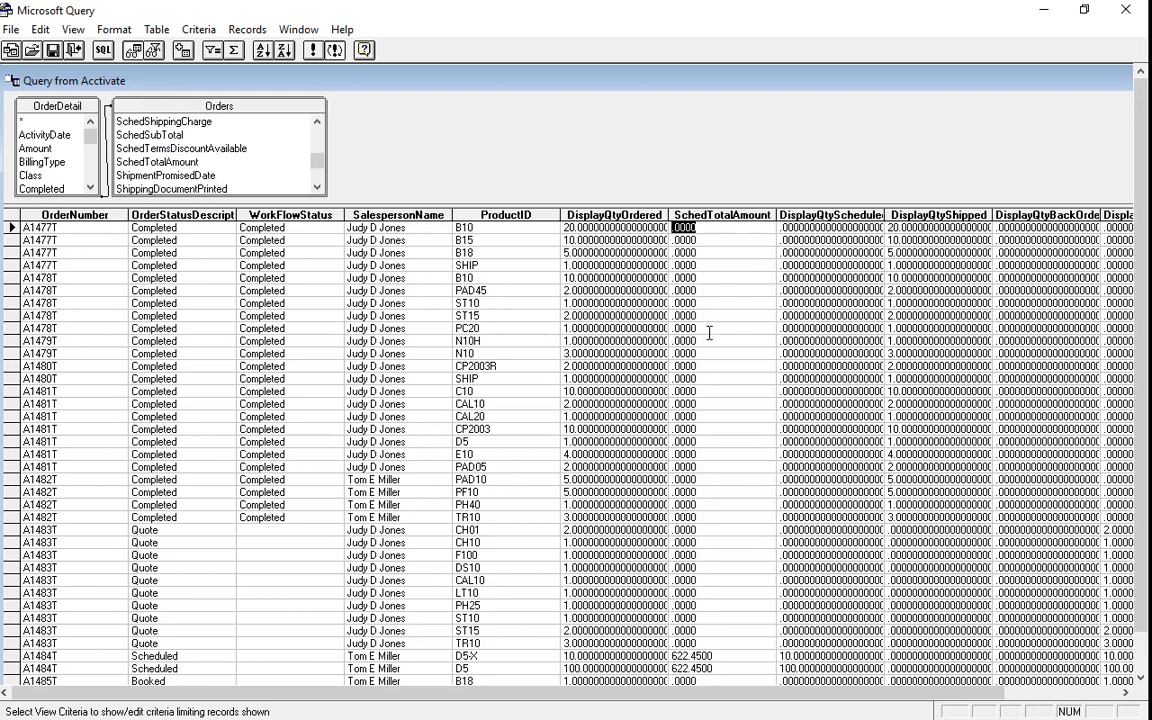
pyautogui.click(620, 657)
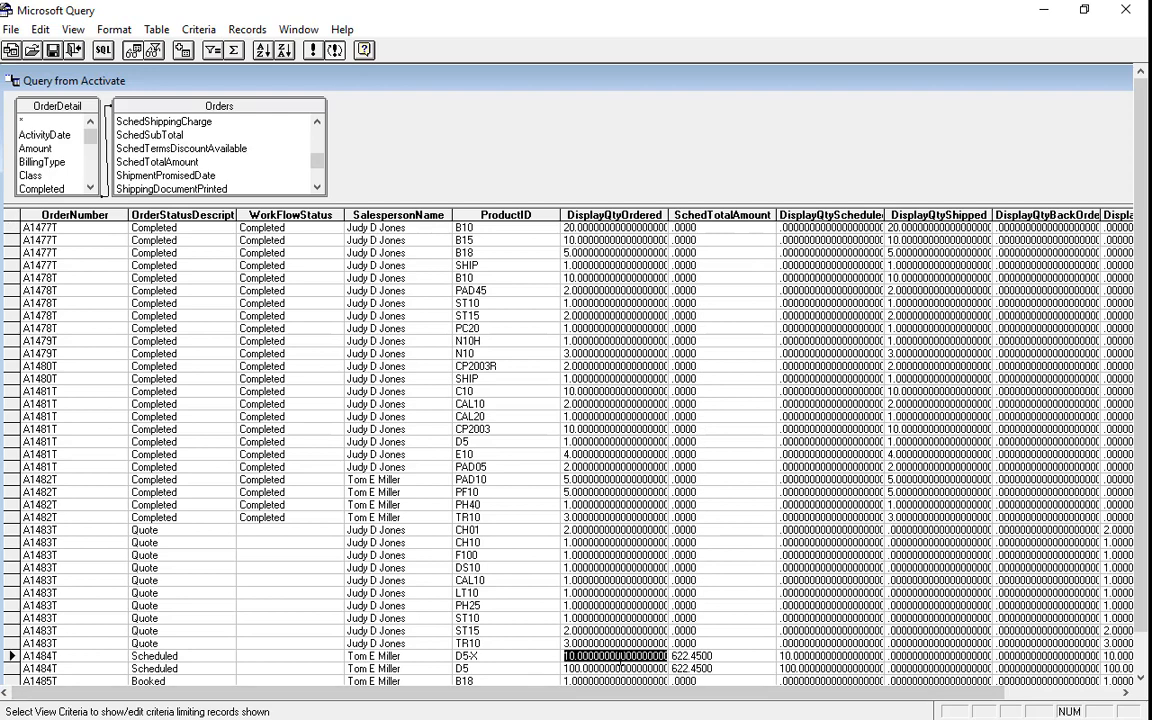
pyautogui.click(733, 653)
pyautogui.click(496, 658)
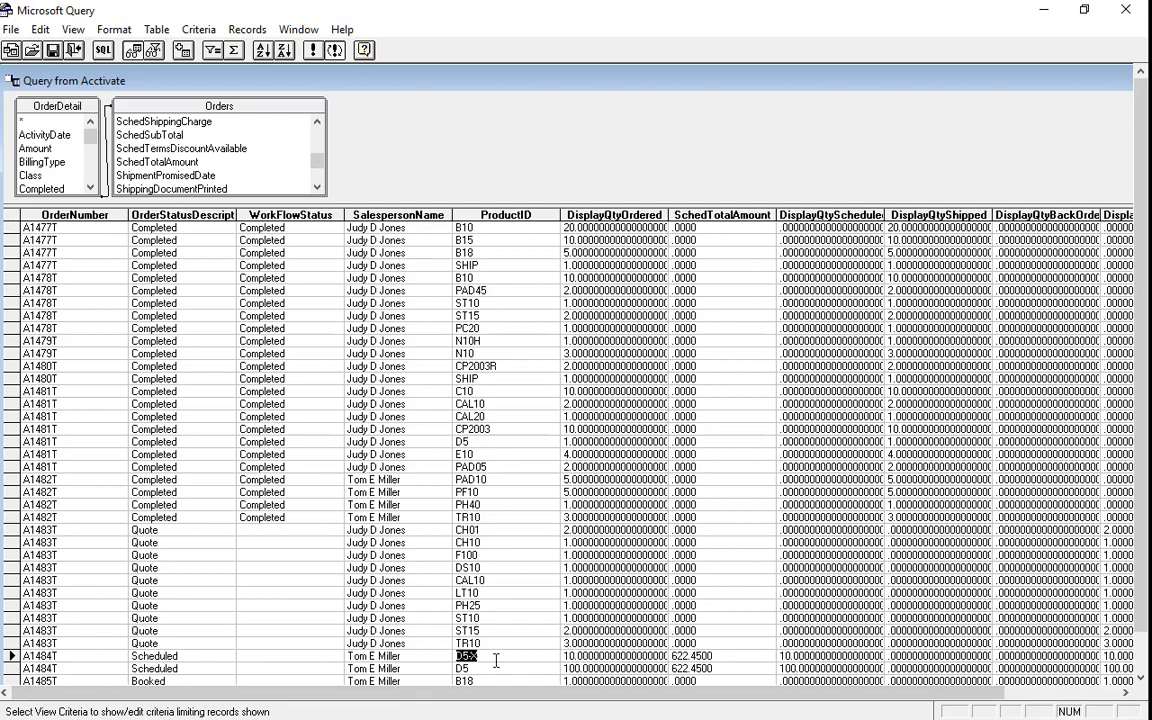
pyautogui.click(590, 654)
pyautogui.click(690, 644)
pyautogui.click(719, 216)
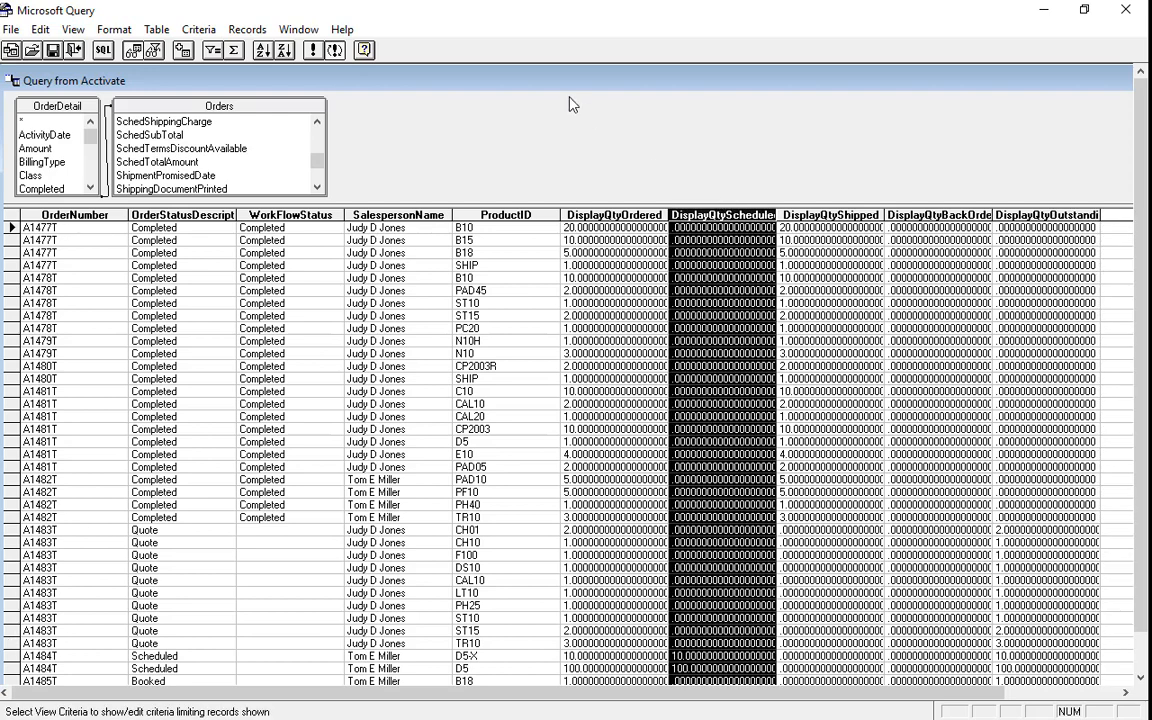
pyautogui.click(1127, 11)
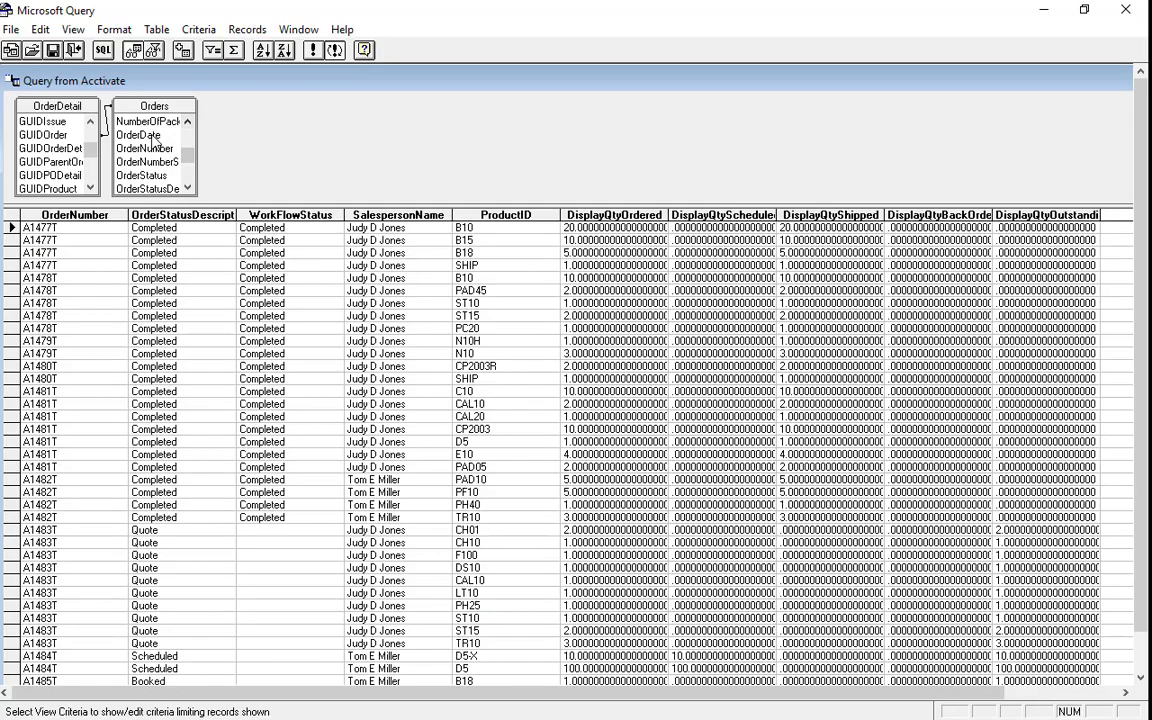
# With the query open, add OrderDate from the Orders table before OrderNumber, display the criteria grid, and return the data to Excel
pyautogui.moveTo(138, 134); pyautogui.dragTo(40, 216)
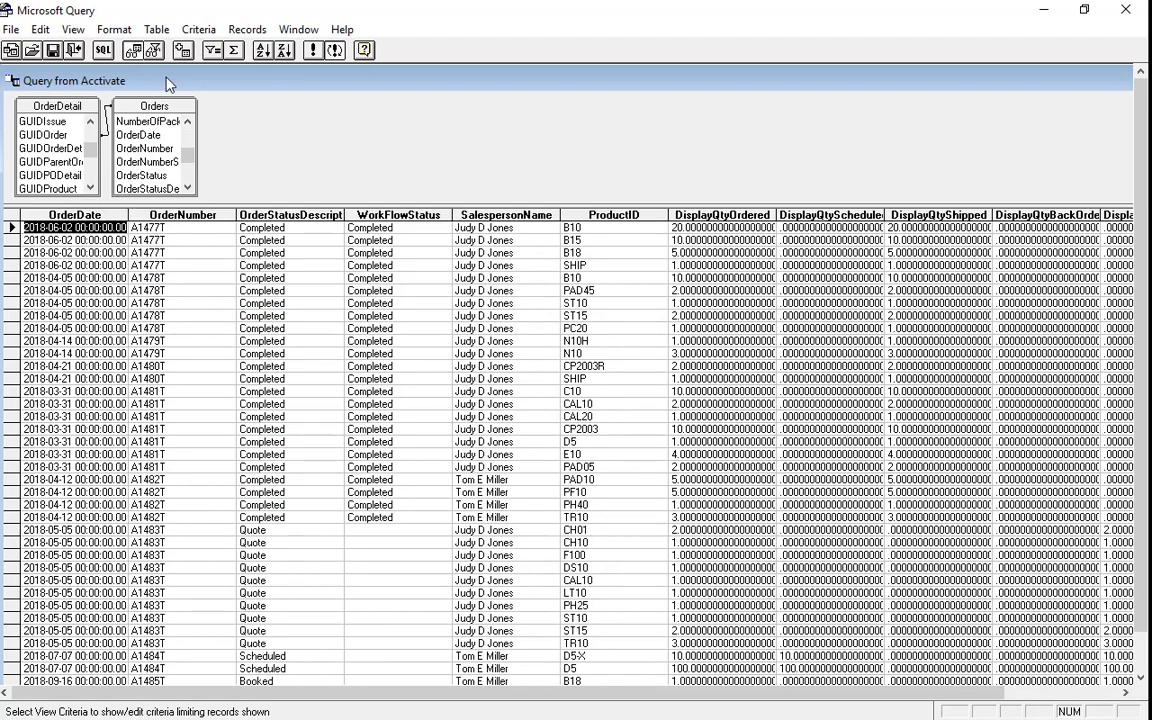
pyautogui.click(155, 52)
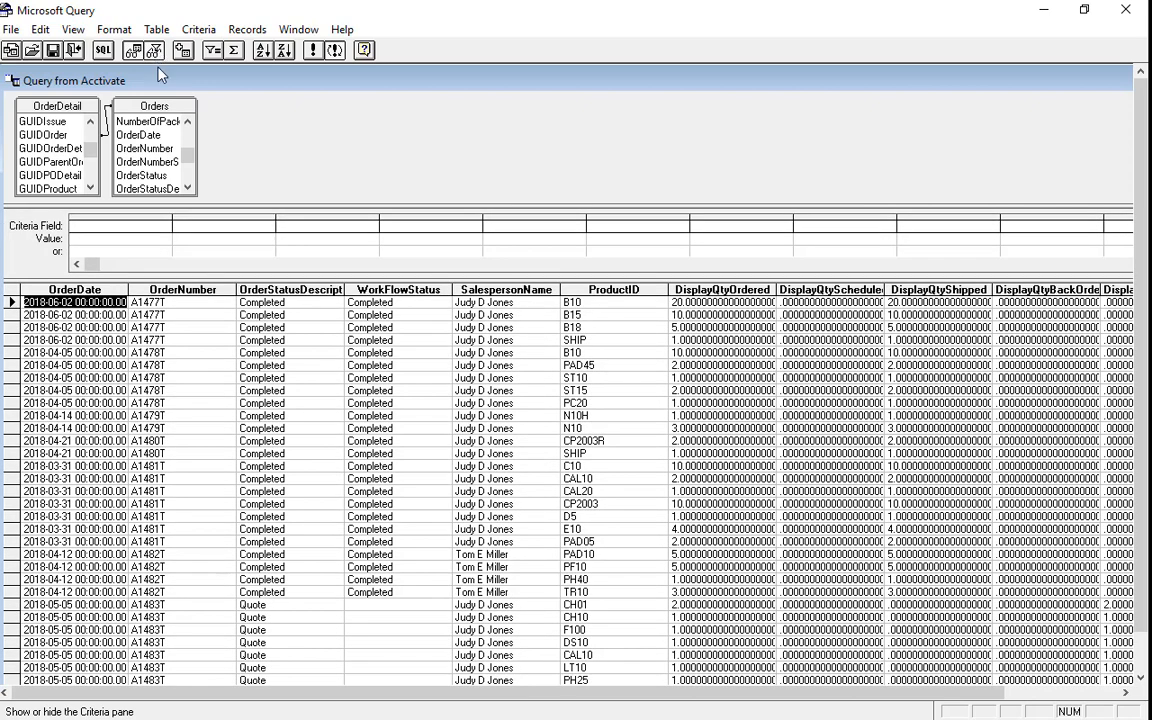
pyautogui.click(143, 226)
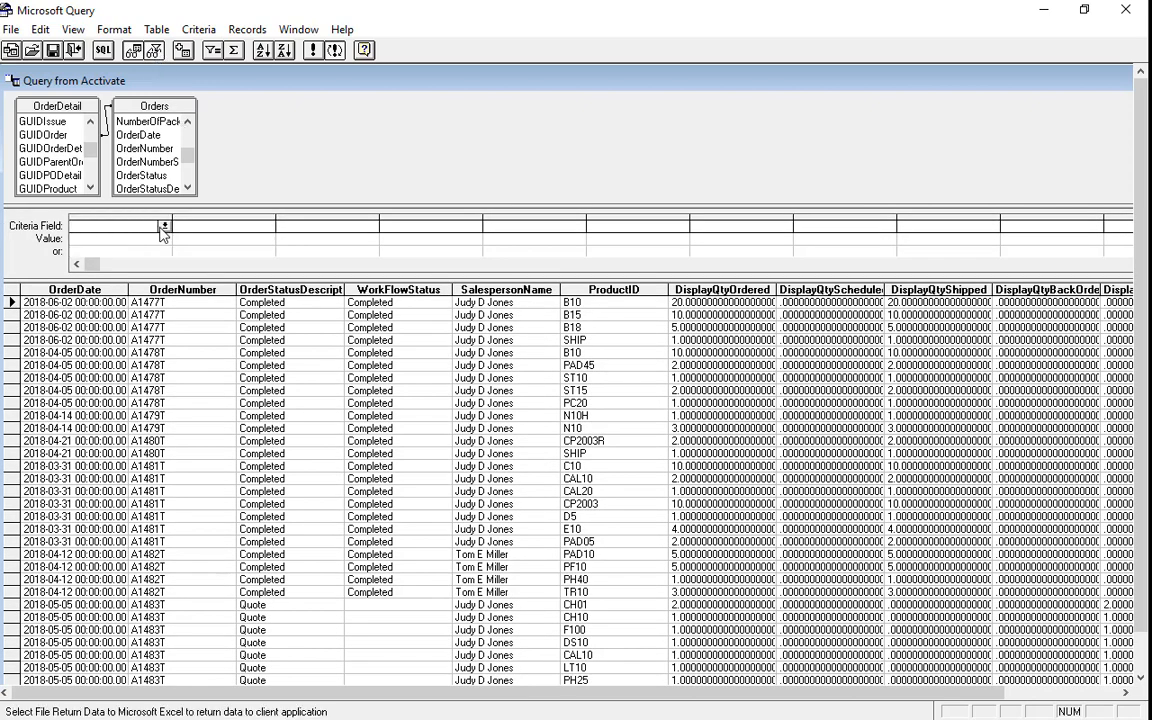
pyautogui.click(164, 227)
pyautogui.click(73, 50)
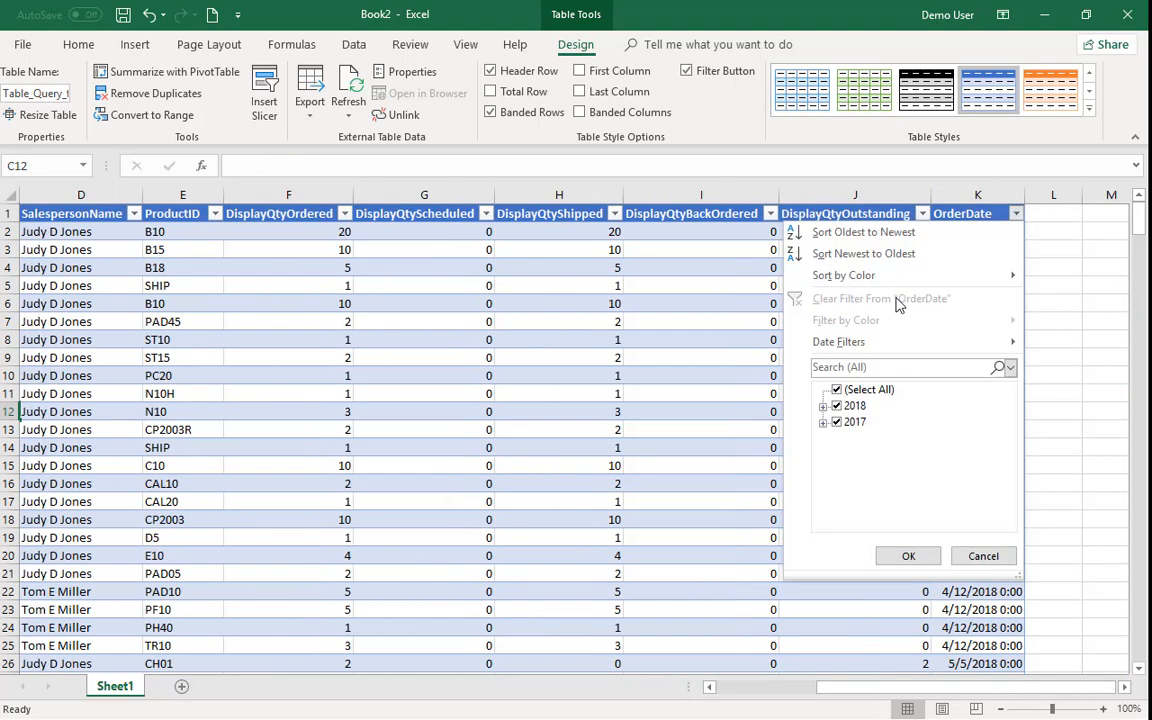
# Review the date filter options available for the OrderDate column
pyautogui.moveTo(850, 343)
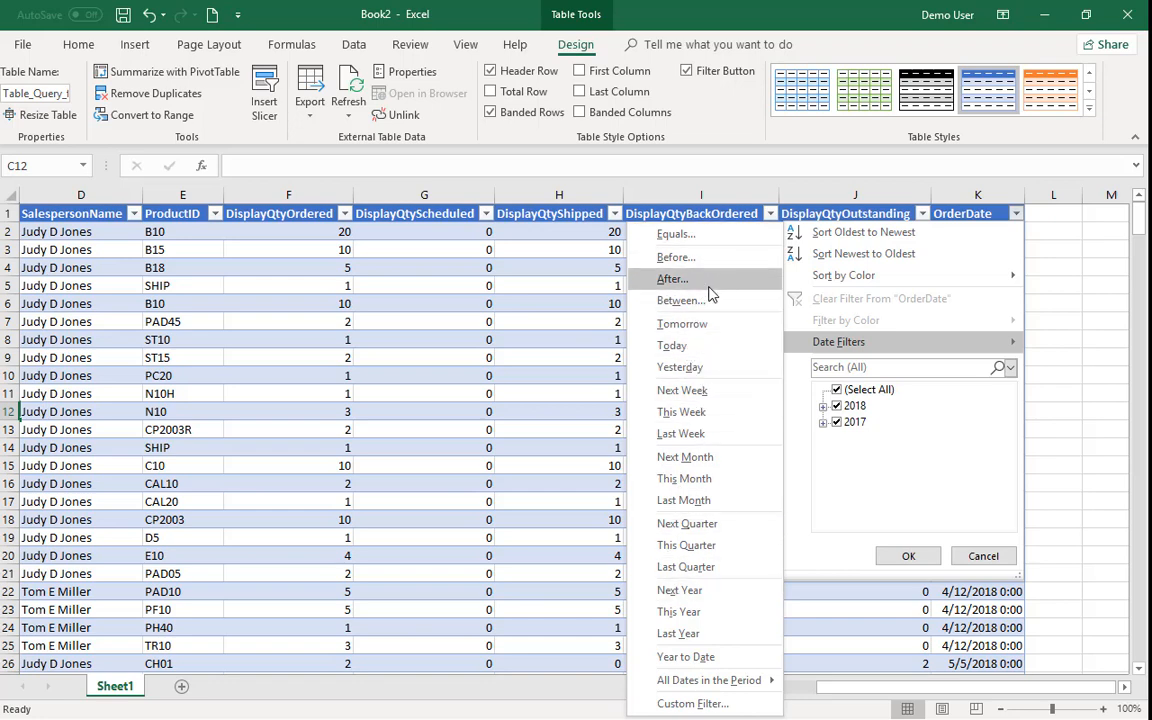
pyautogui.click(1061, 283)
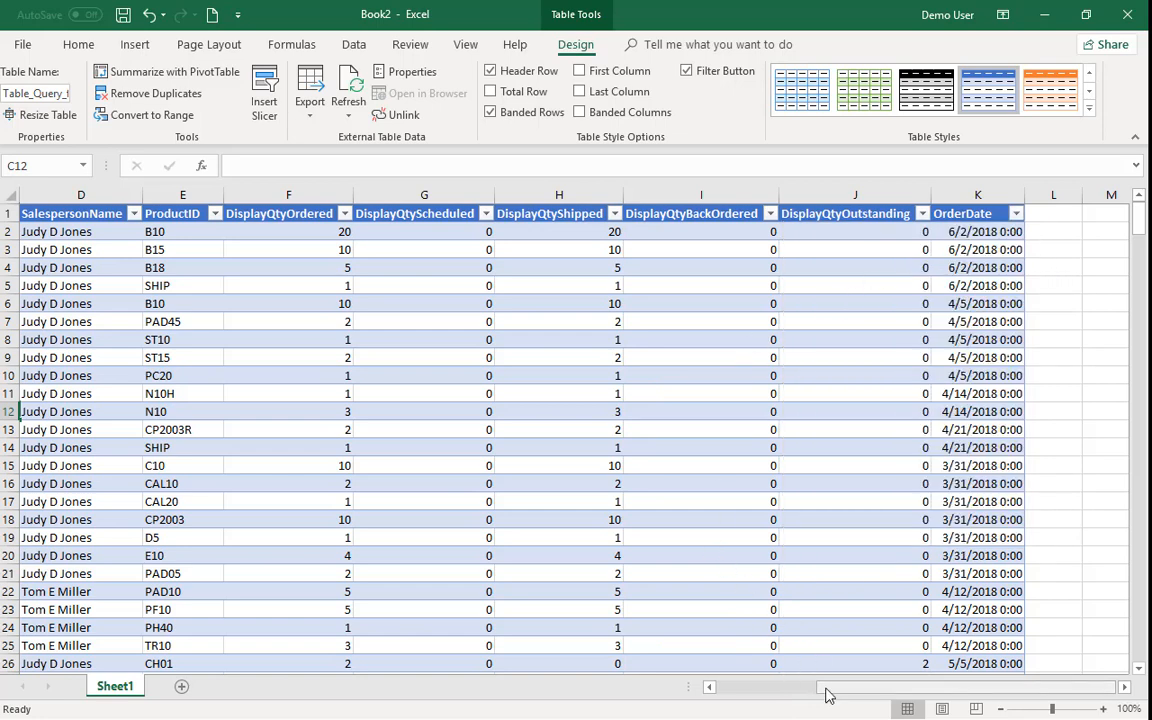
# Move the OrderDate column to the front of the table, before OrderNumber
pyautogui.moveTo(843, 694); pyautogui.dragTo(730, 698)
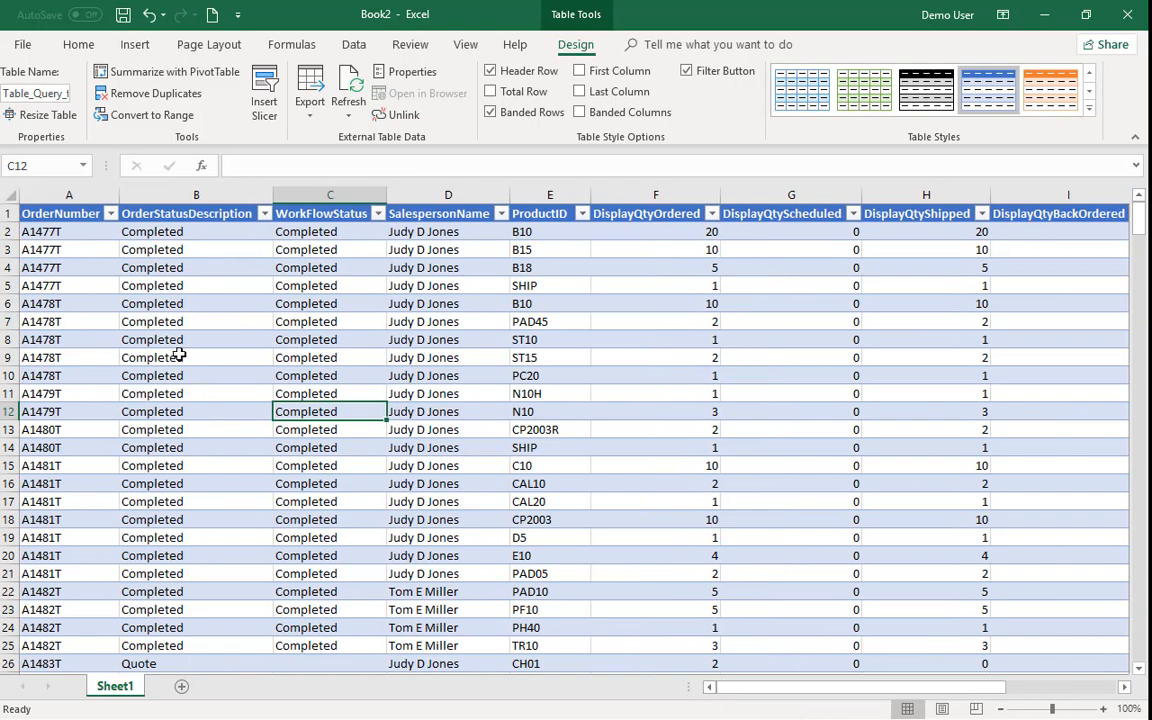
pyautogui.moveTo(771, 694); pyautogui.dragTo(902, 686)
pyautogui.click(970, 220)
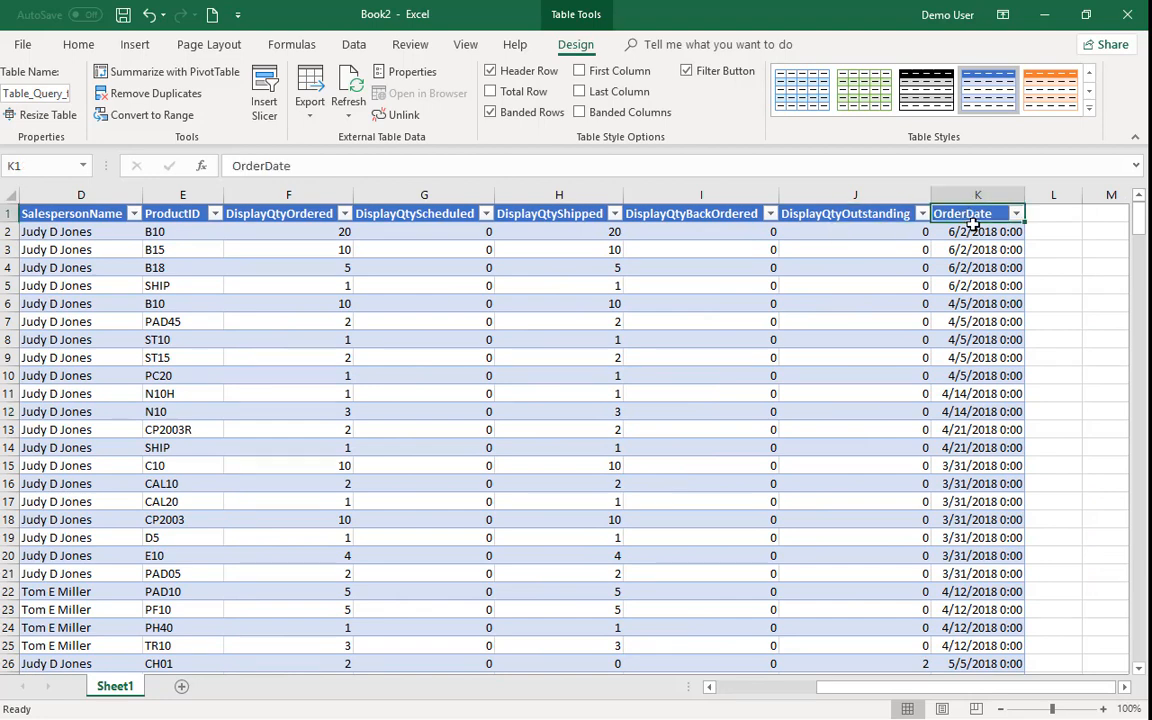
pyautogui.moveTo(976, 223)
pyautogui.mouseDown()
pyautogui.moveTo(829, 240)
pyautogui.moveTo(690, 235)
pyautogui.moveTo(590, 210)
pyautogui.moveTo(532, 226)
pyautogui.moveTo(386, 206)
pyautogui.moveTo(255, 228)
pyautogui.moveTo(30, 222)
pyautogui.mouseUp()
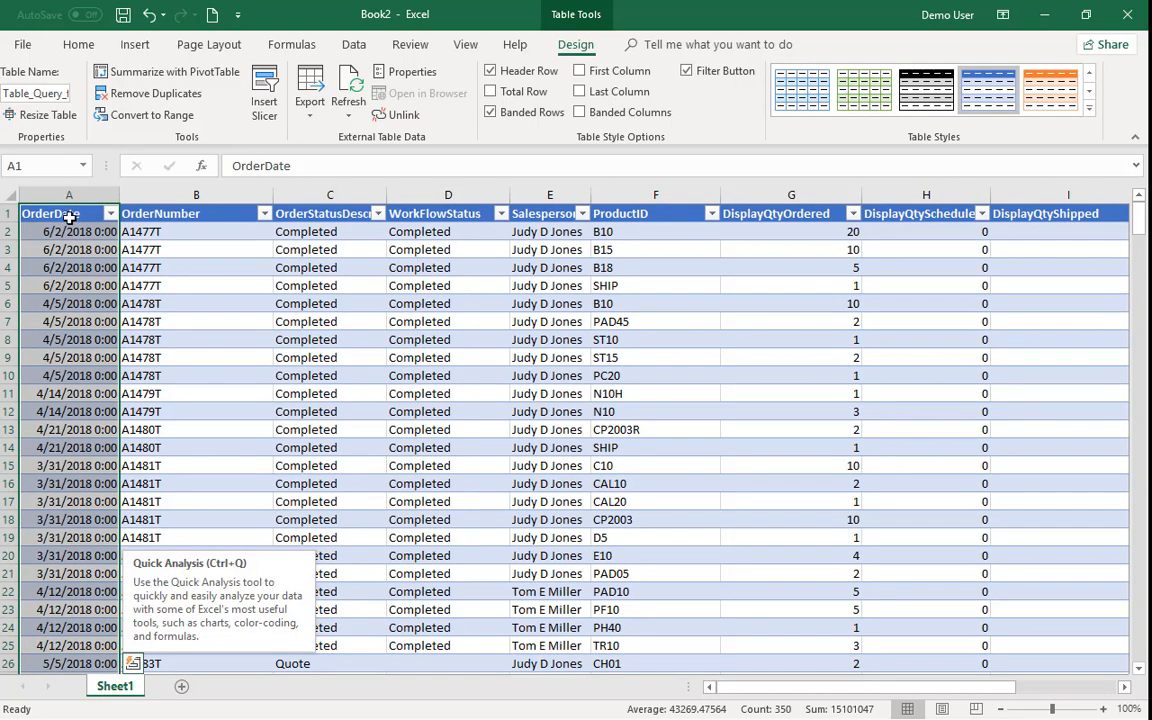
pyautogui.click(62, 267)
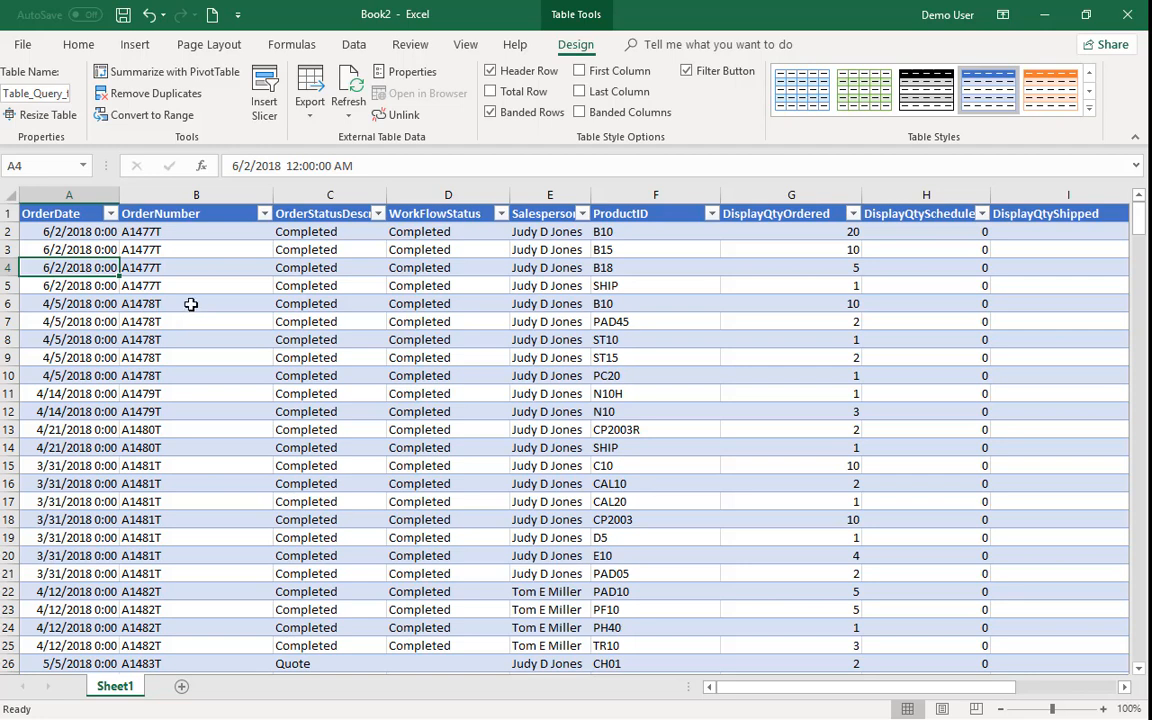
pyautogui.click(191, 304)
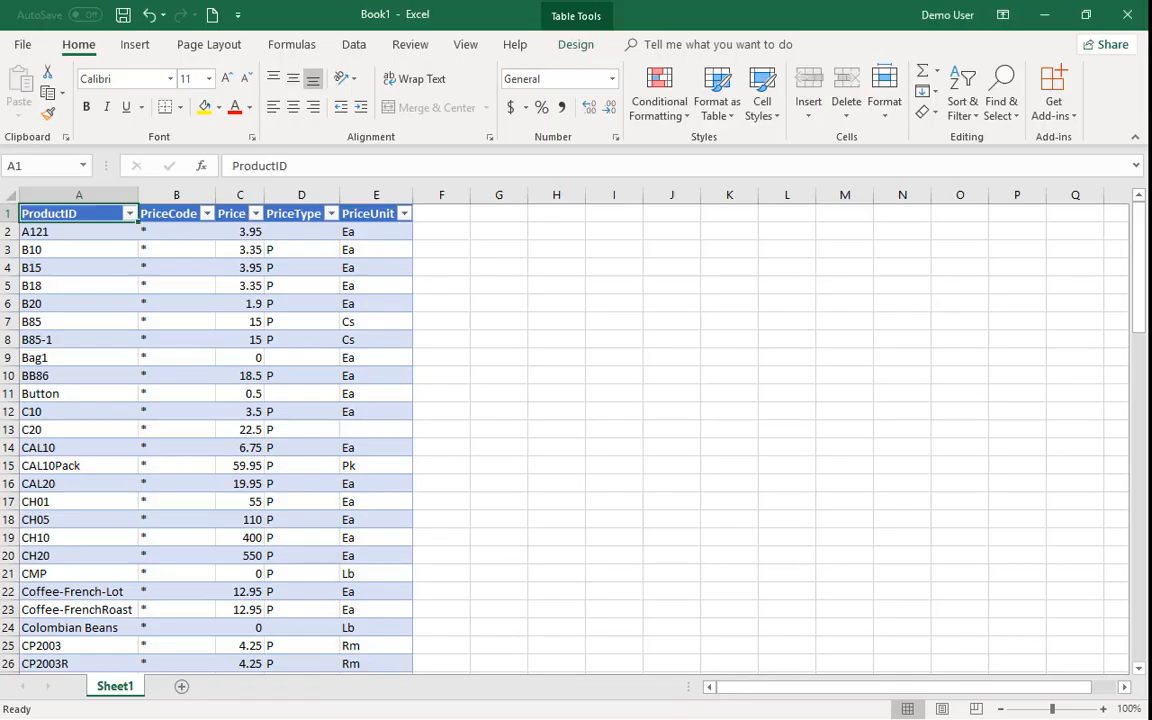
pyautogui.click(655, 469)
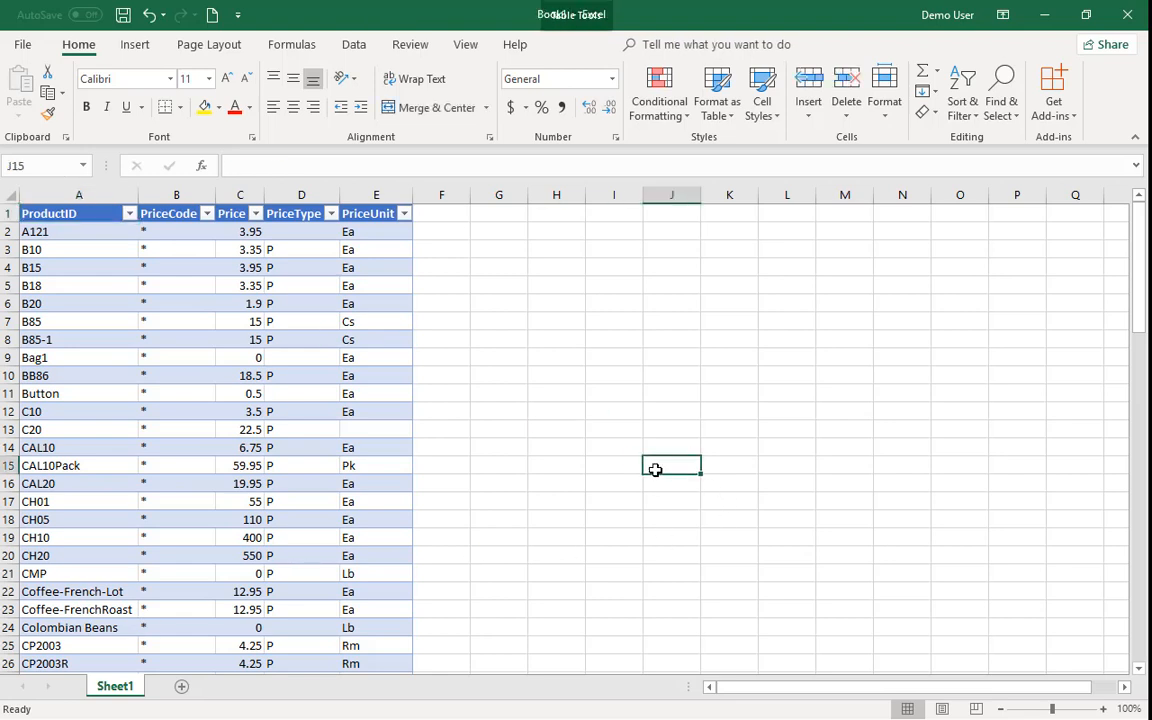
pyautogui.click(248, 231)
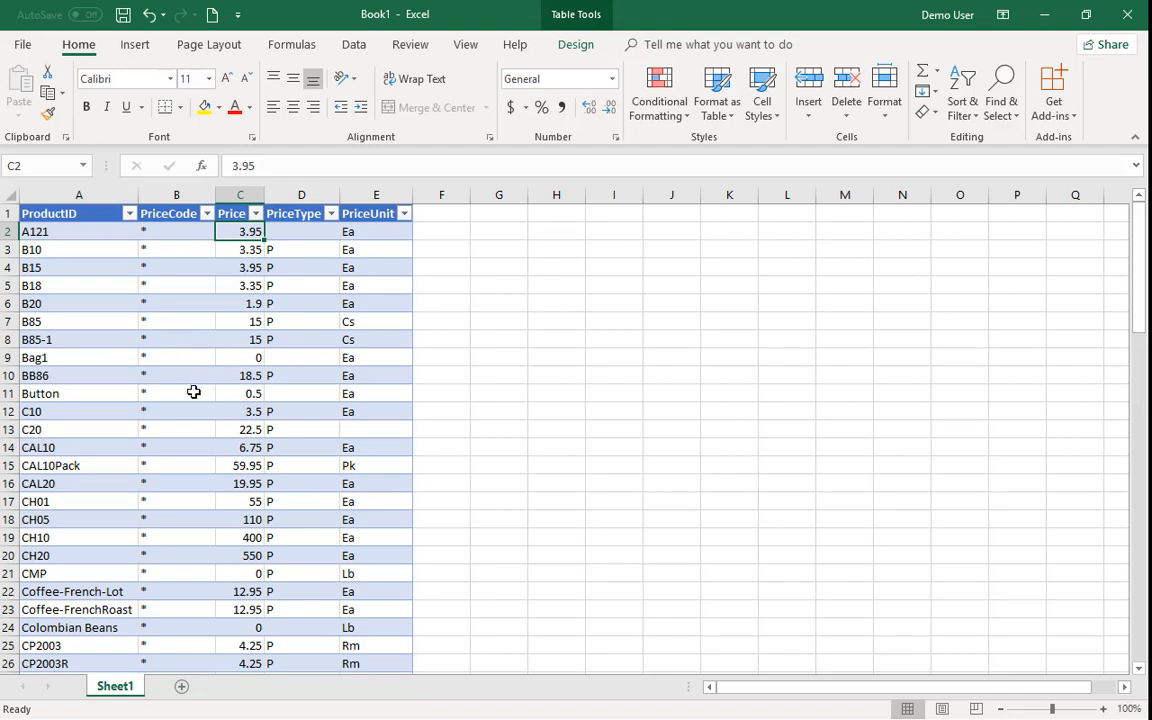
pyautogui.click(500, 450)
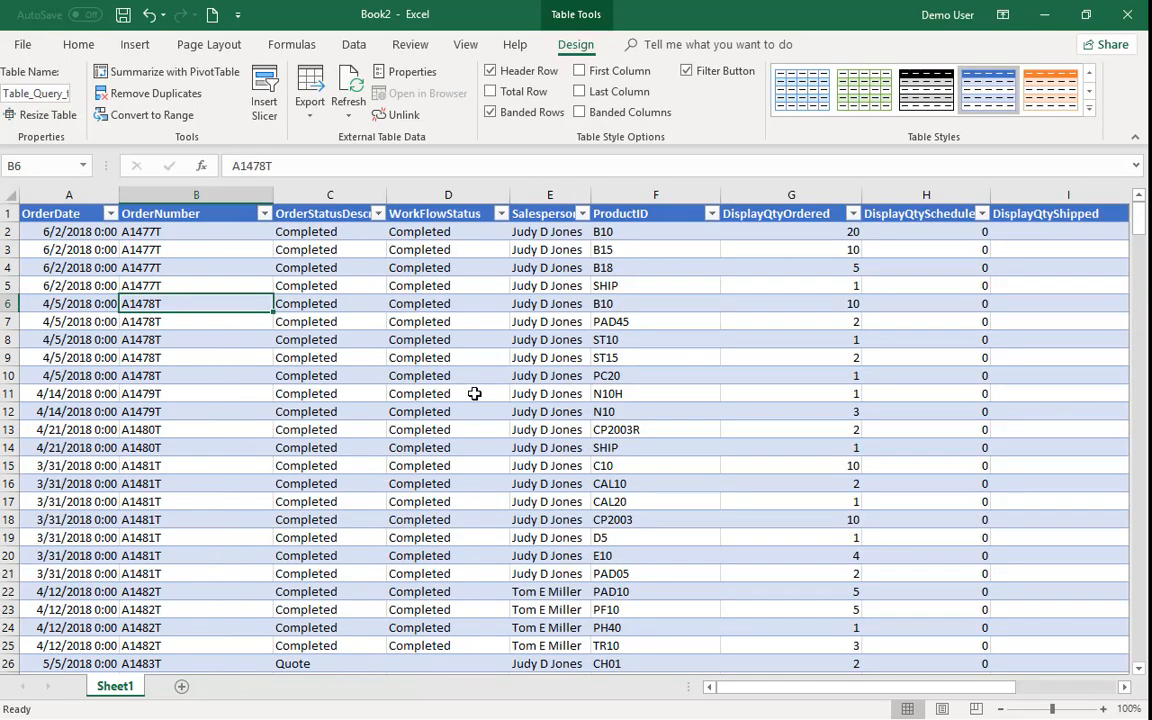
pyautogui.click(482, 393)
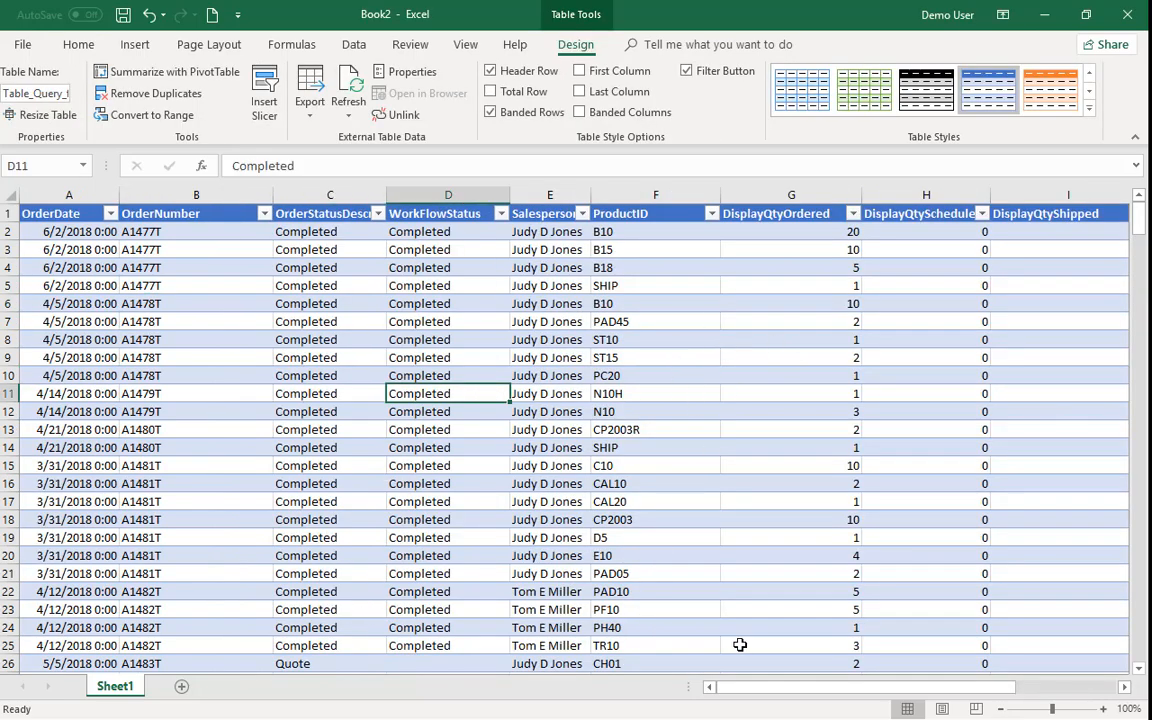
# Filter the ProductID column of the order table to show only product A121
pyautogui.moveTo(746, 689); pyautogui.dragTo(792, 697)
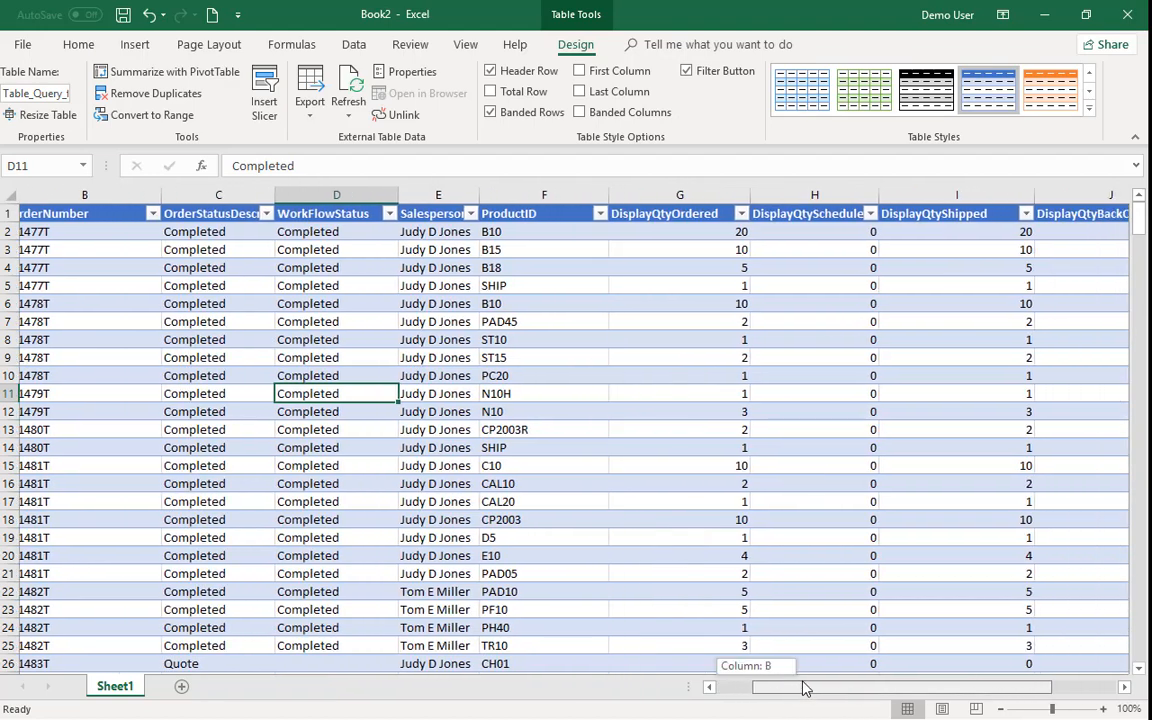
pyautogui.click(612, 214)
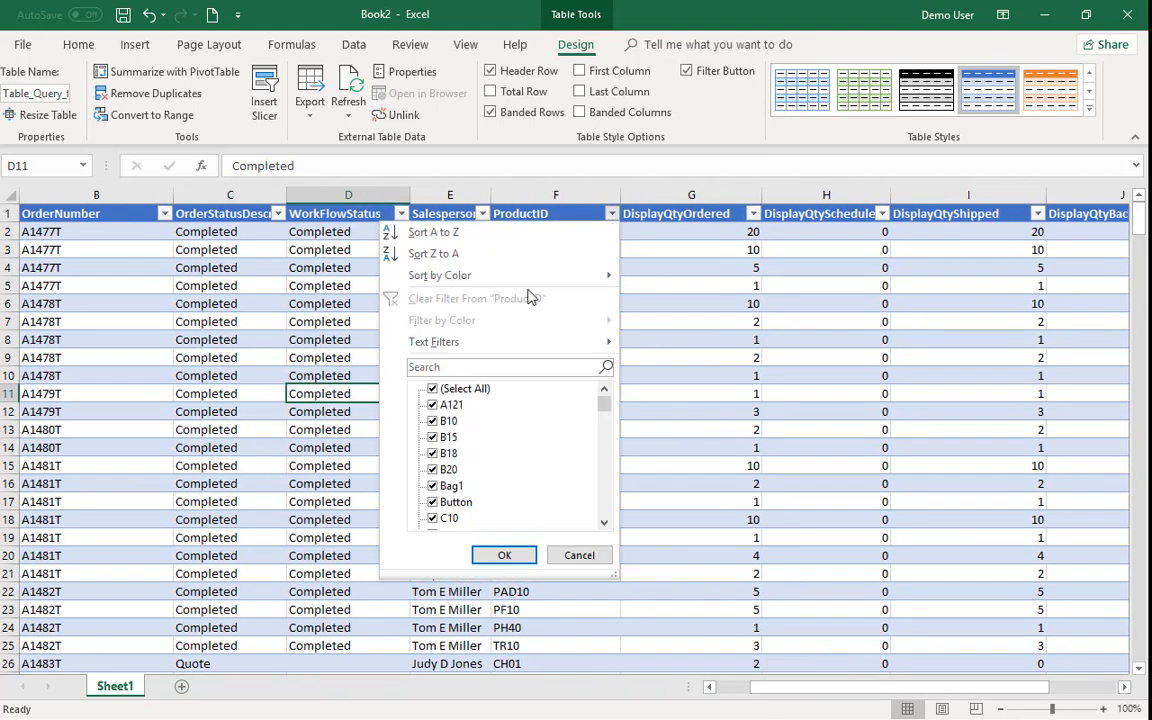
pyautogui.click(433, 389)
pyautogui.click(432, 405)
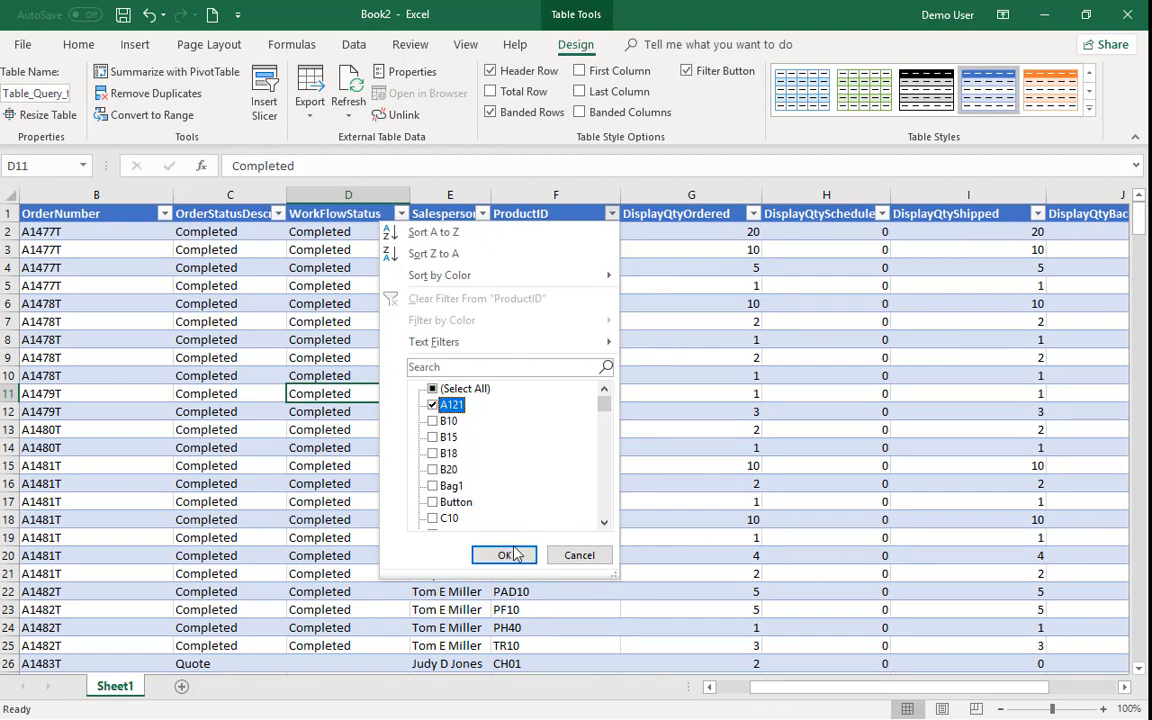
pyautogui.click(500, 555)
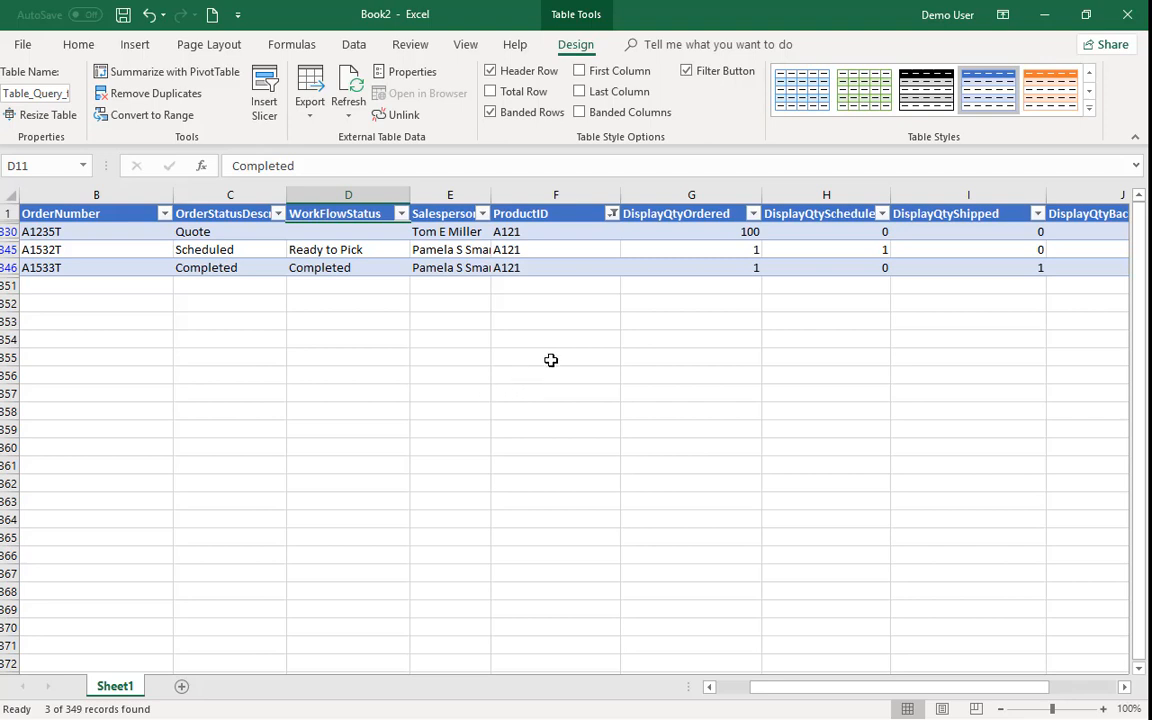
# Start closing the Book2 workbook and cancel at the save prompt
pyautogui.hotkey('alt', 'F4')
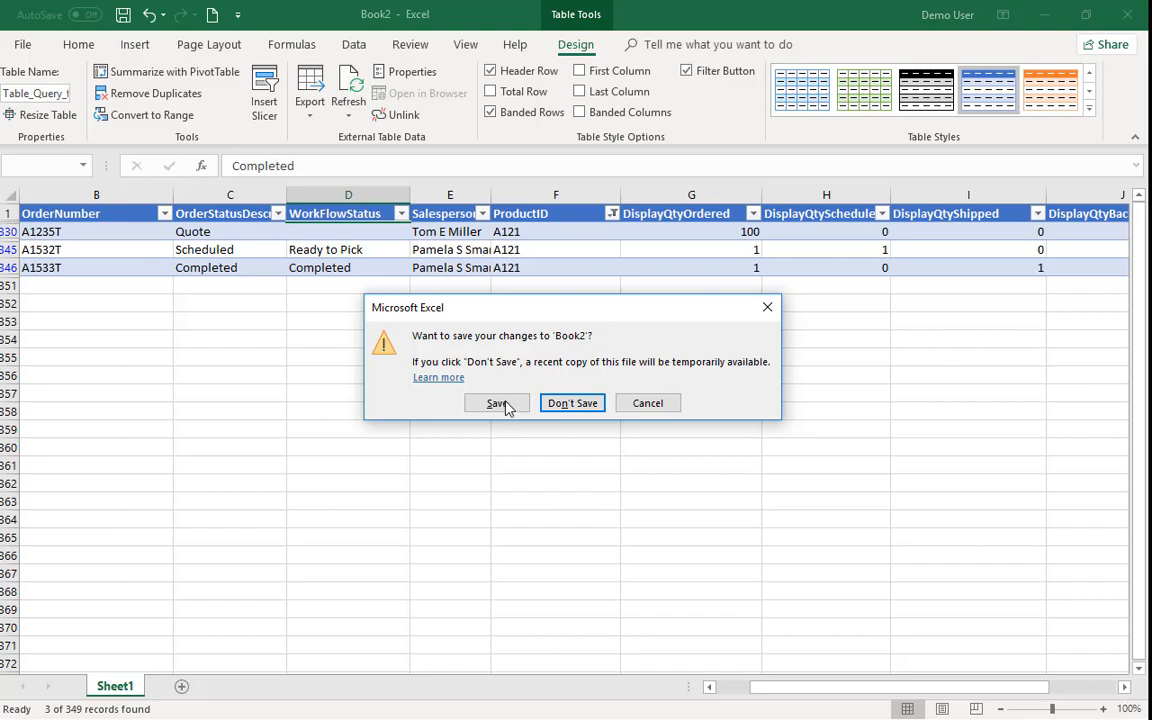
pyautogui.click(658, 404)
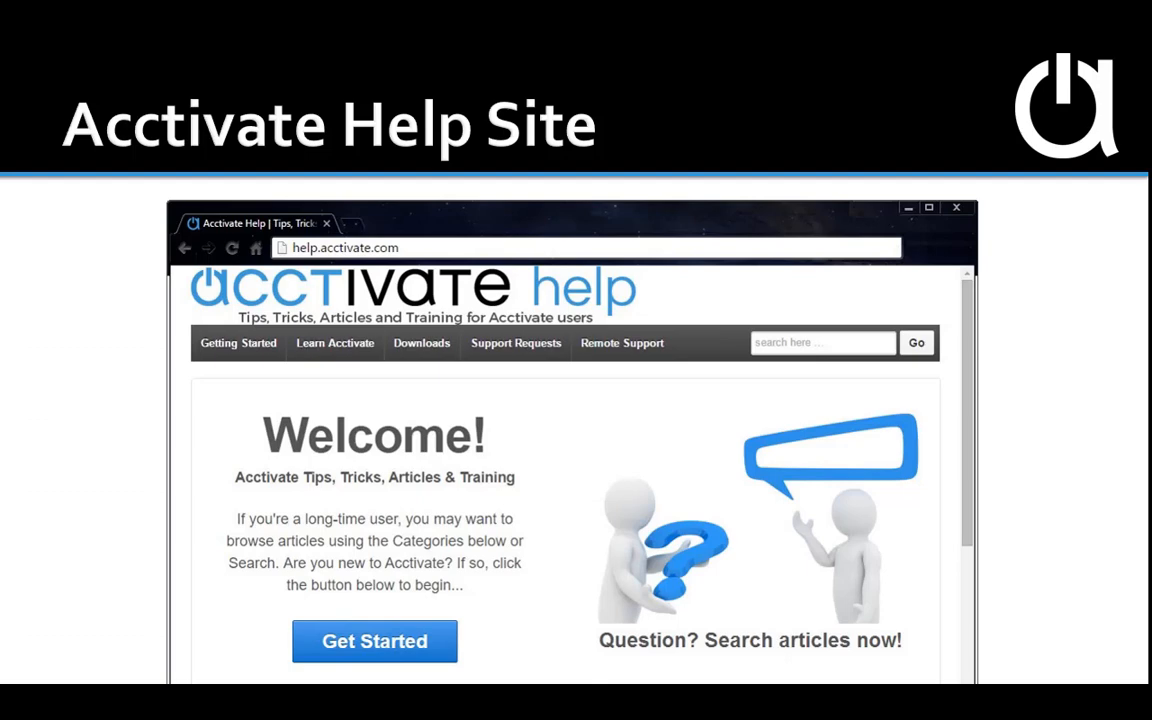